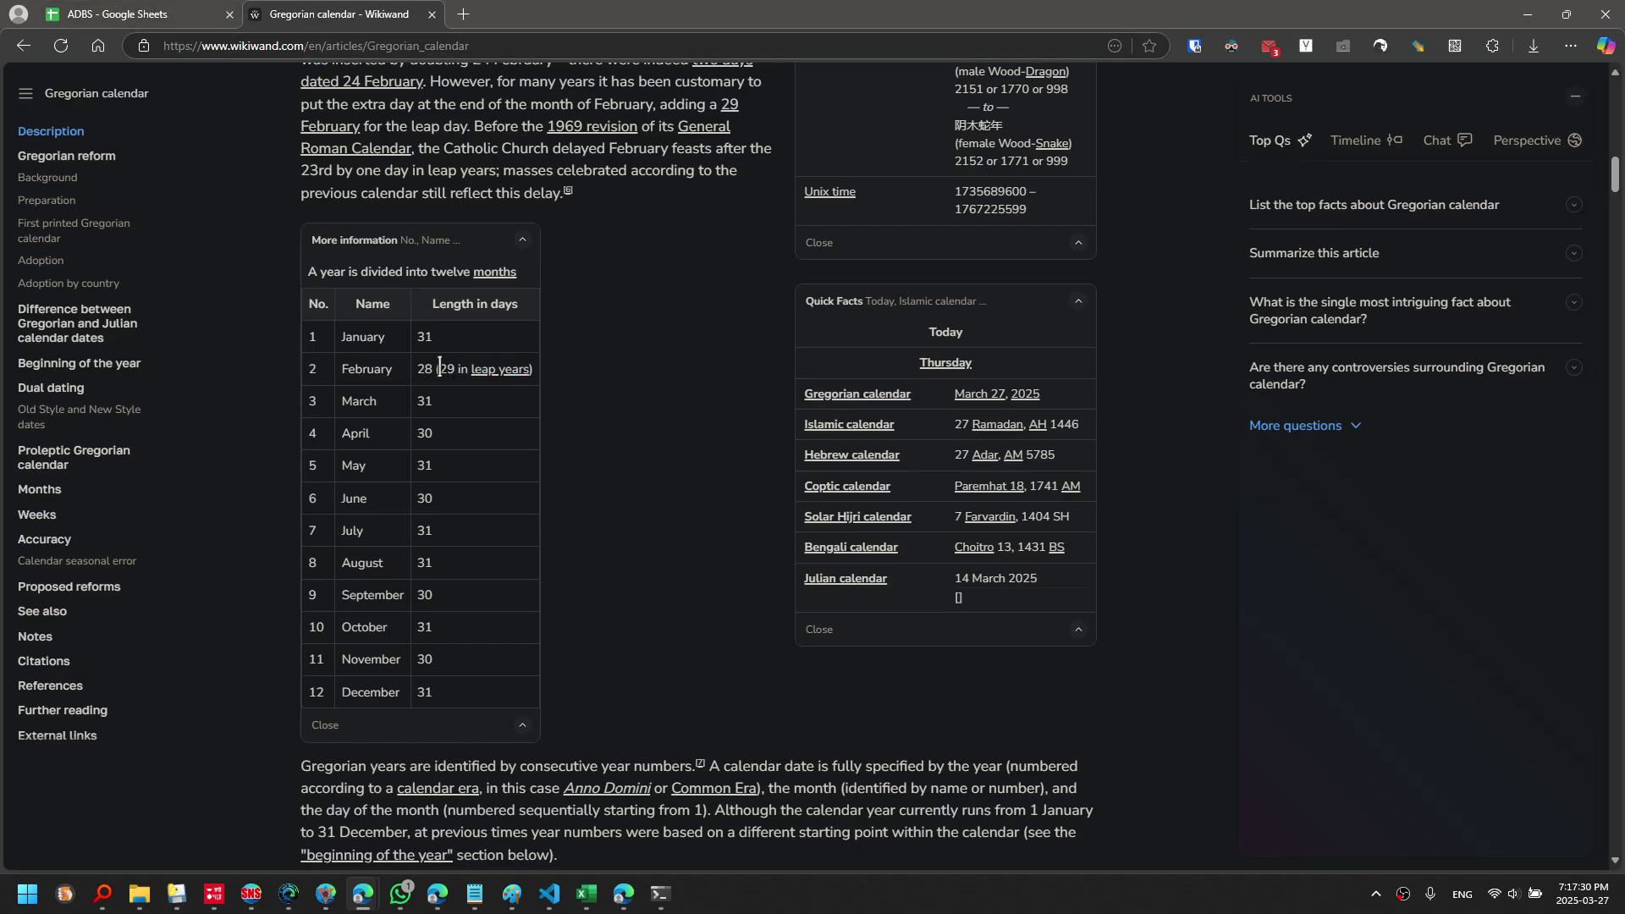
Review the length in days of the twelve months in the Gregorian calendar article's table
drag(415, 337, 429, 694)
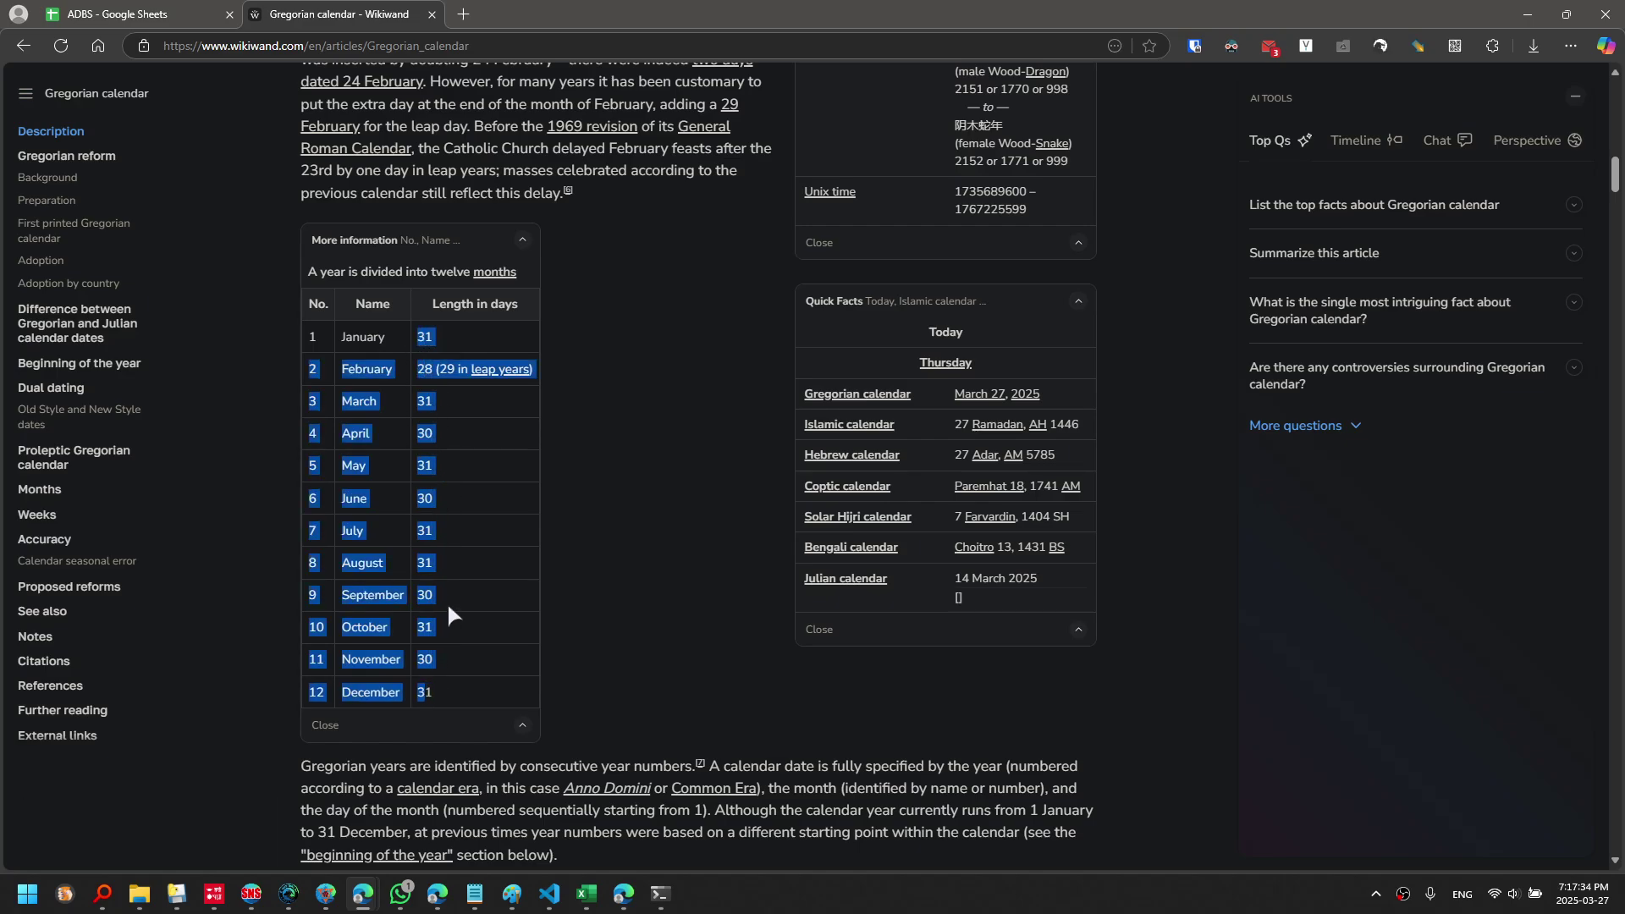
click(449, 607)
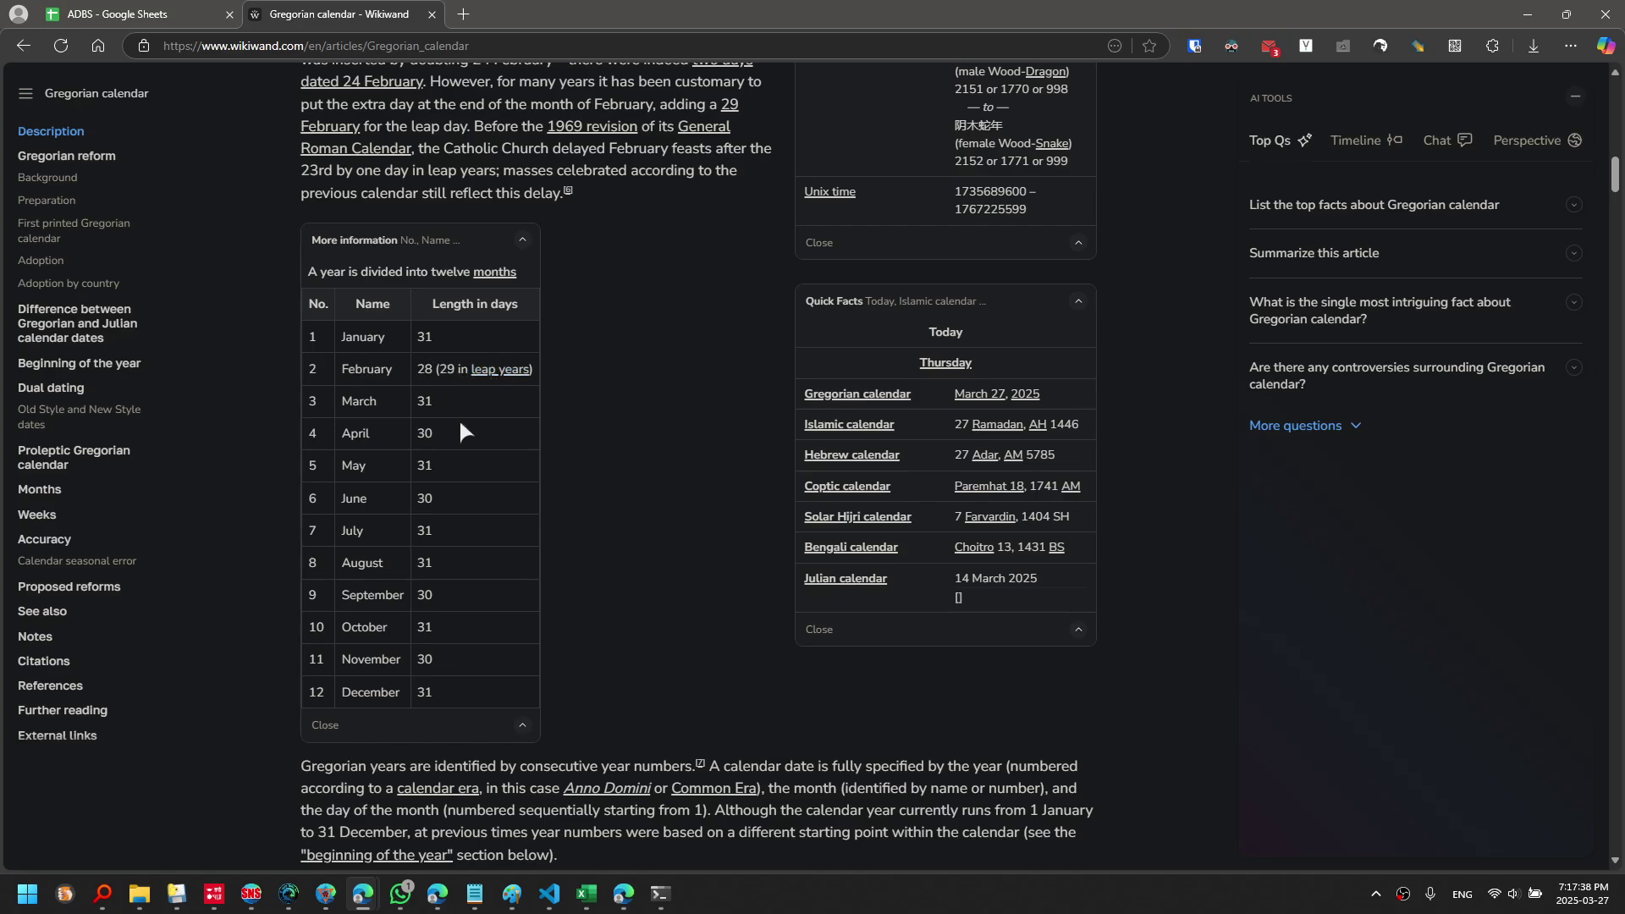
Examine the BSDays2D sheet's month lengths from the first to the last year, then return to the Gregorian article for comparison
click(150, 9)
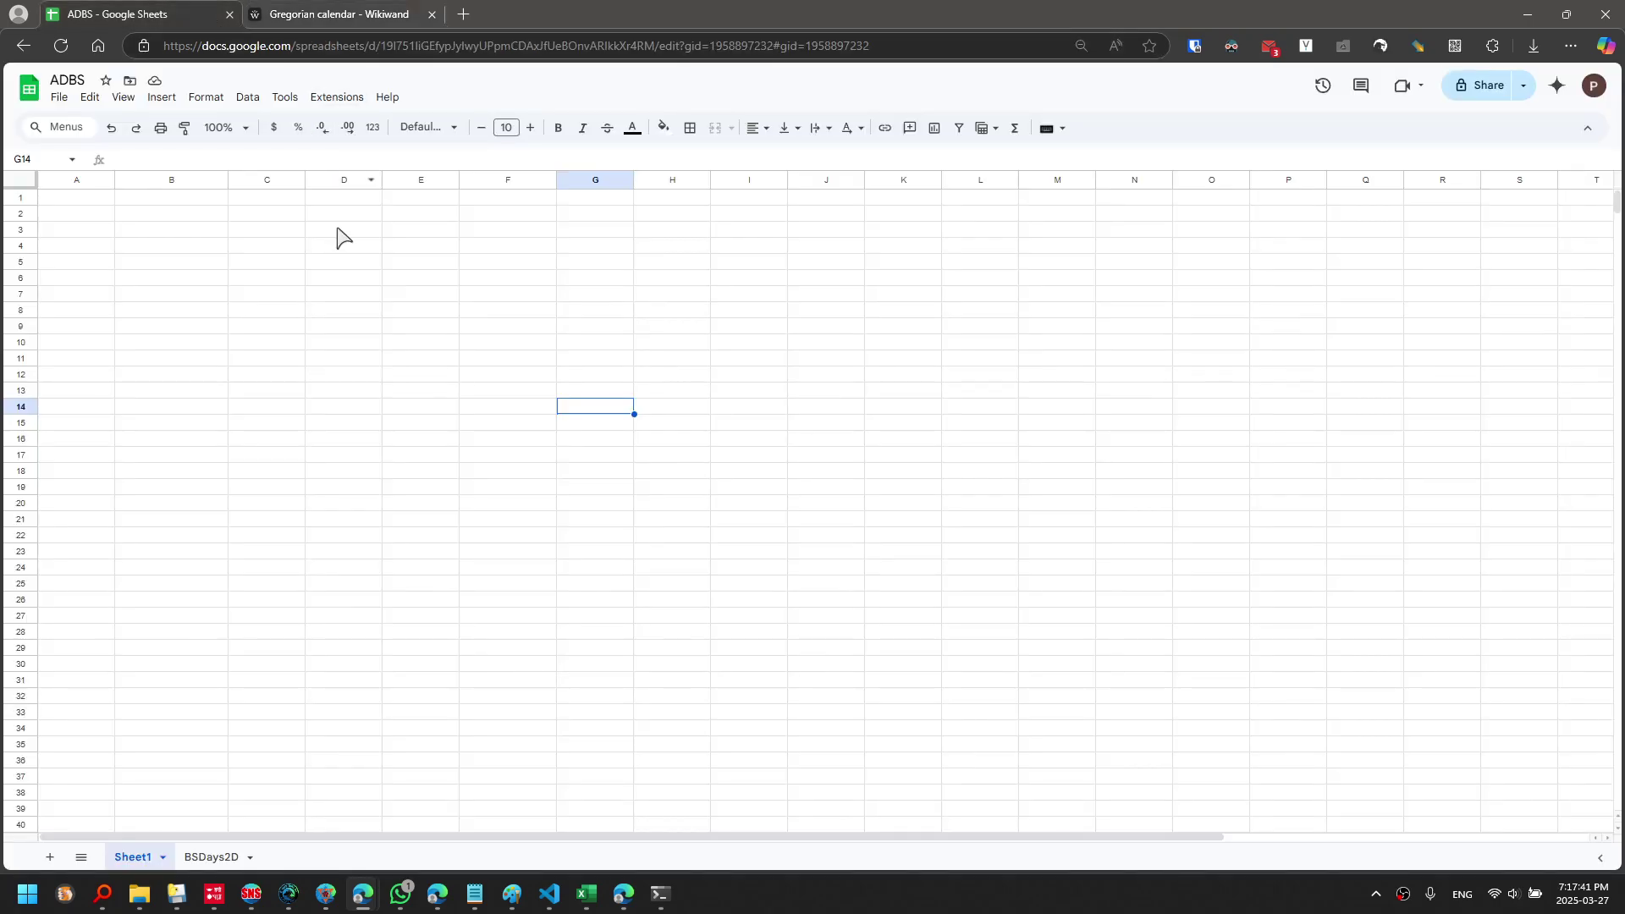
click(211, 858)
drag(52, 523, 52, 587)
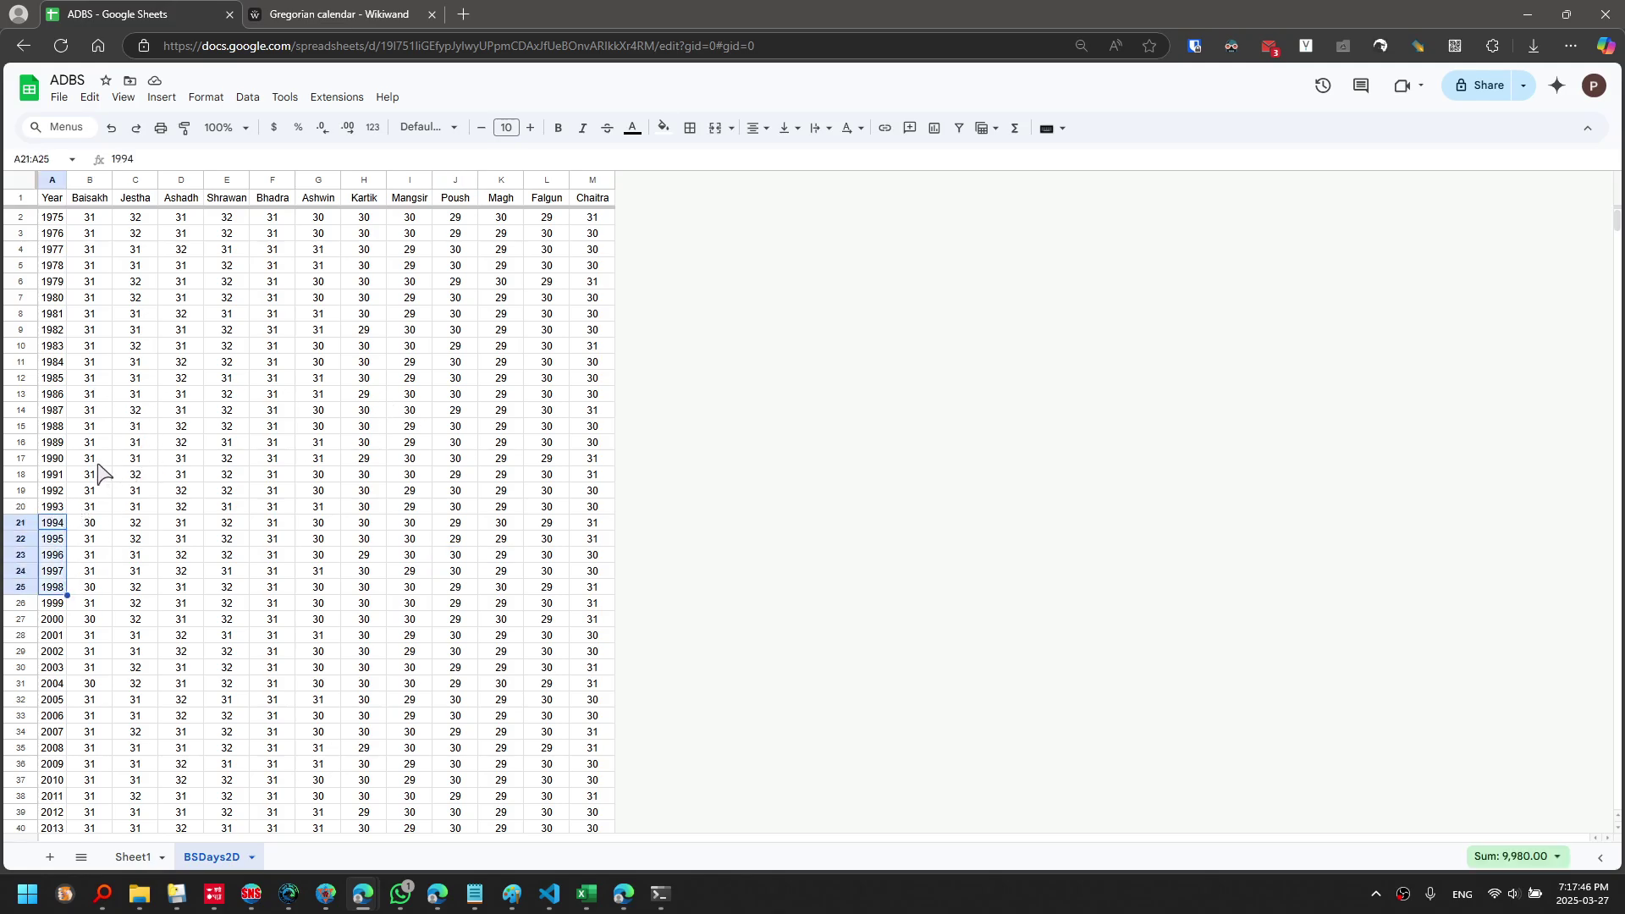
drag(99, 462, 584, 532)
scroll(268, 606, down, 5)
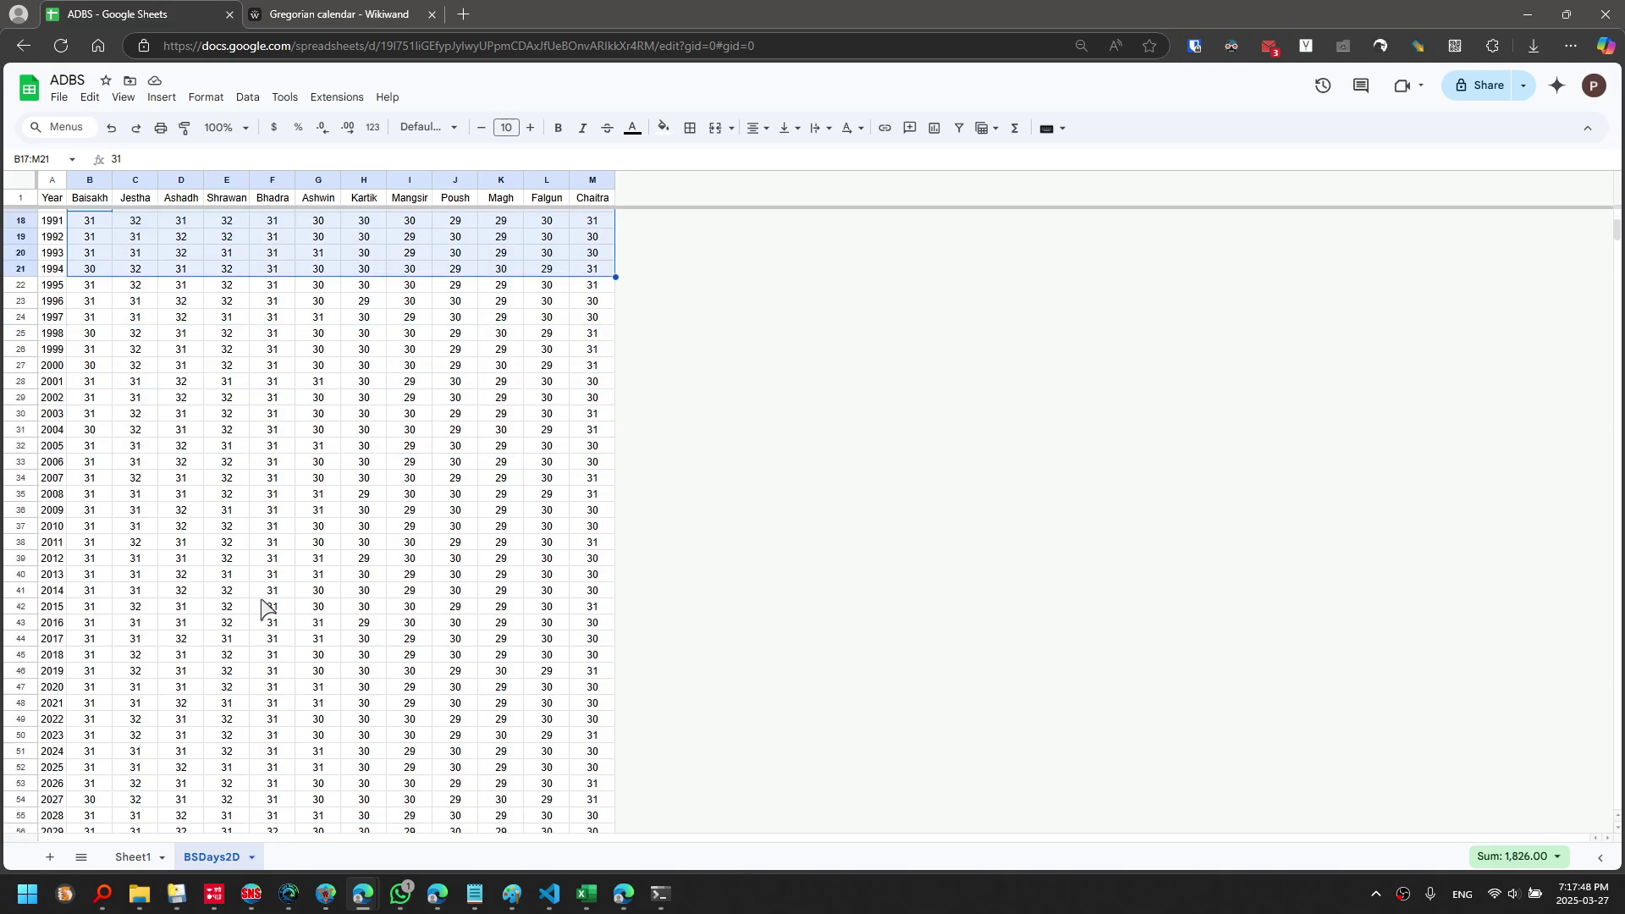
click(104, 432)
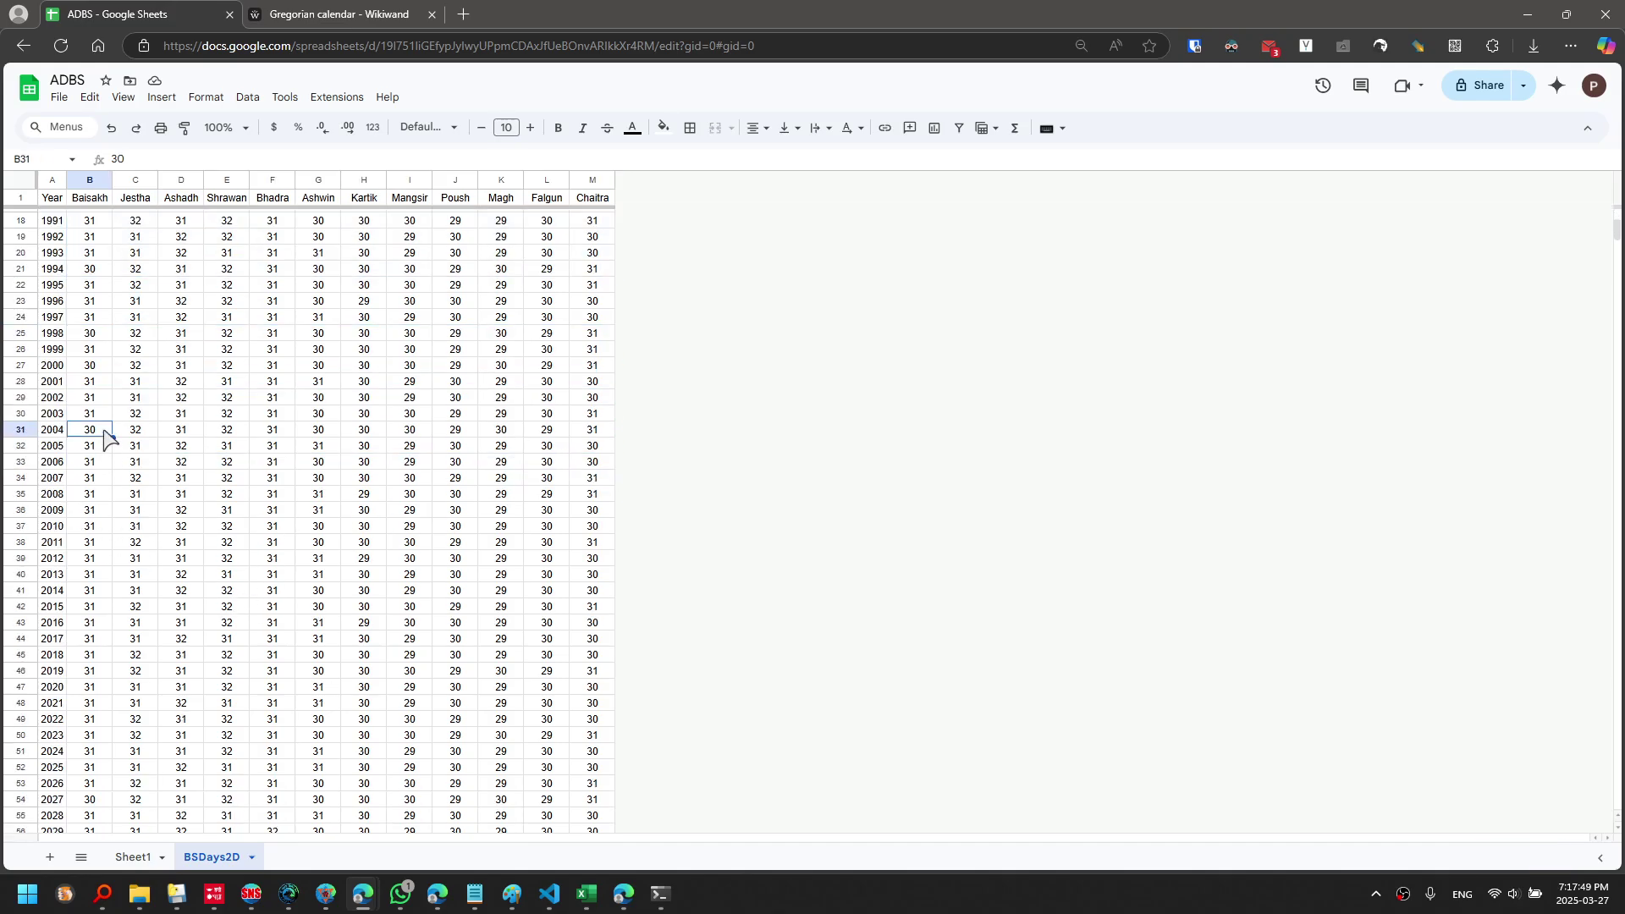
click(103, 384)
scroll(106, 409, up, 5)
scroll(106, 409, down, 15)
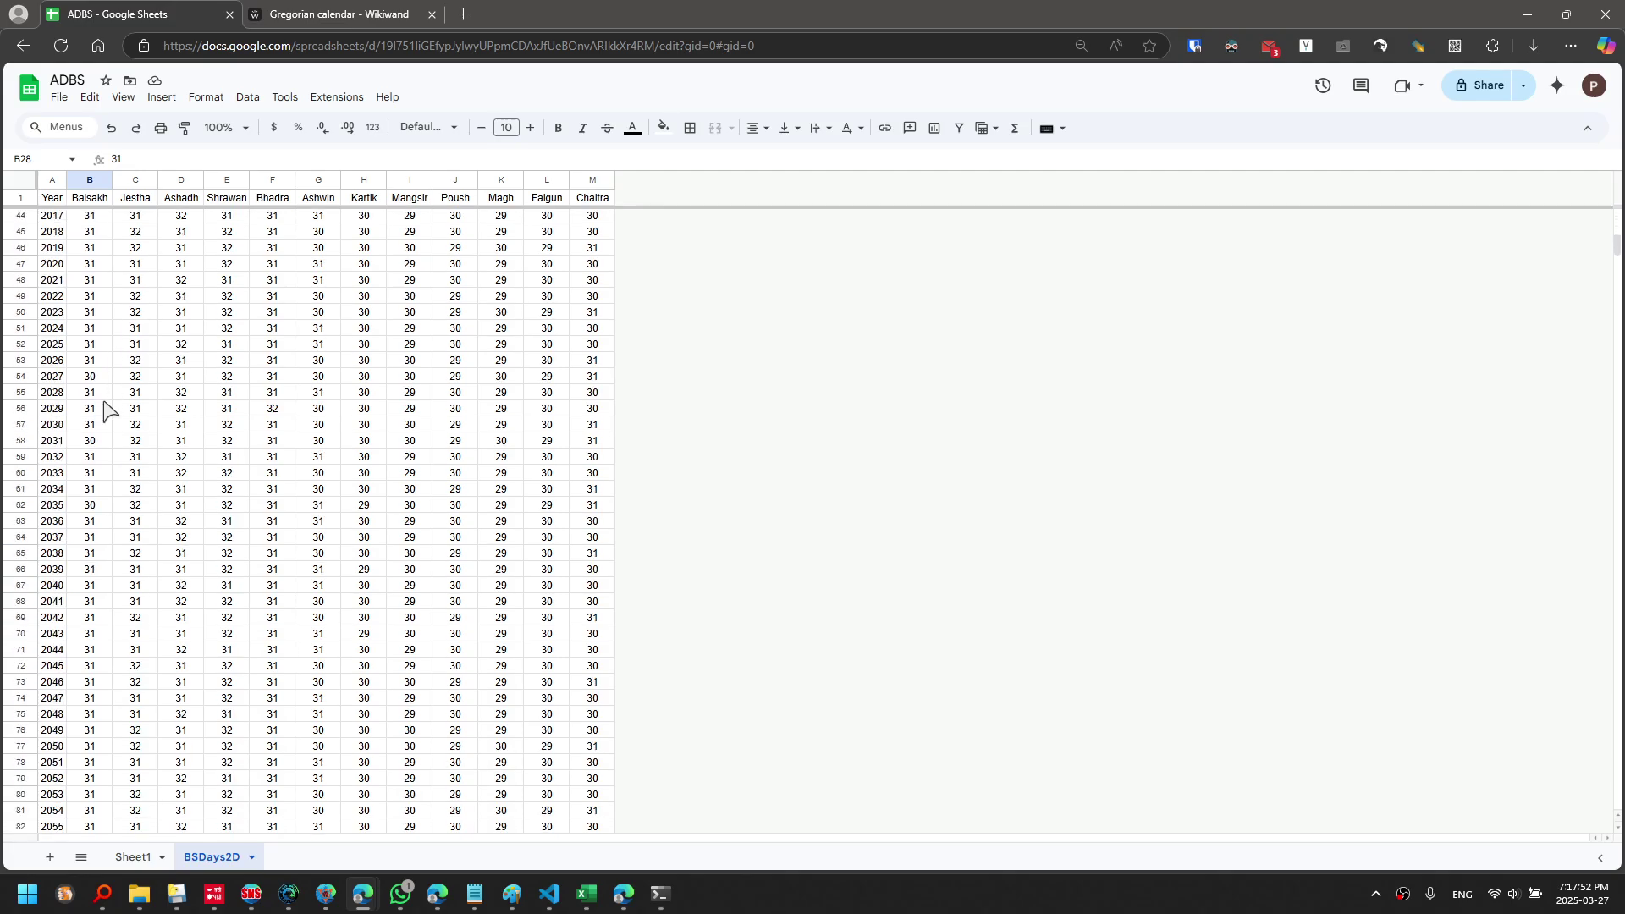
click(132, 421)
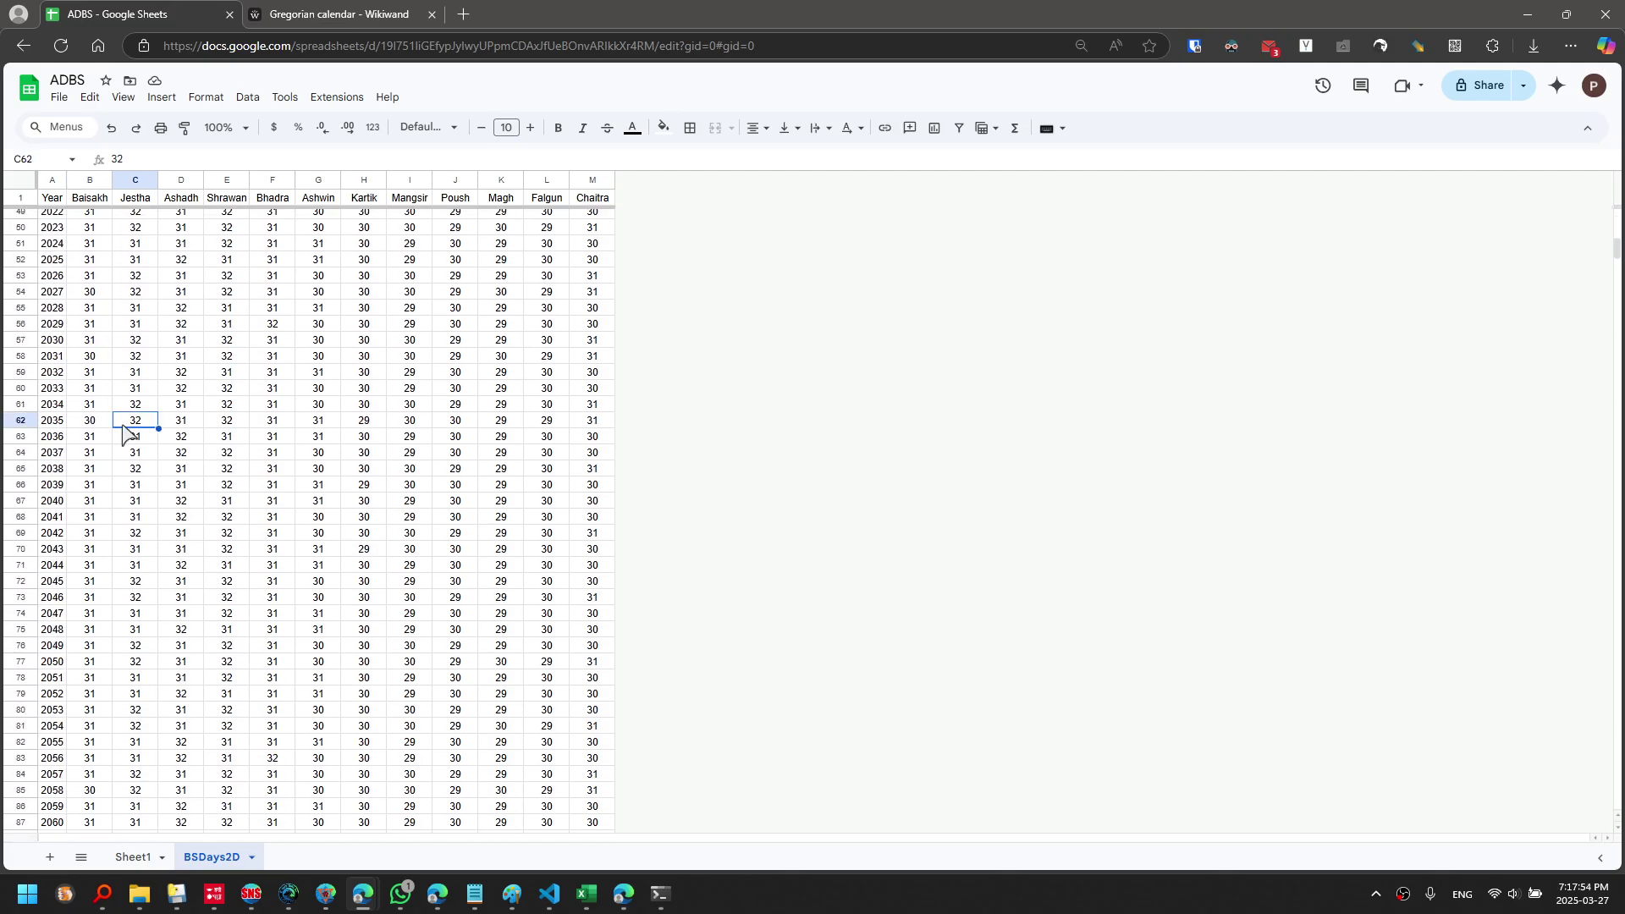
scroll(212, 440, up, 15)
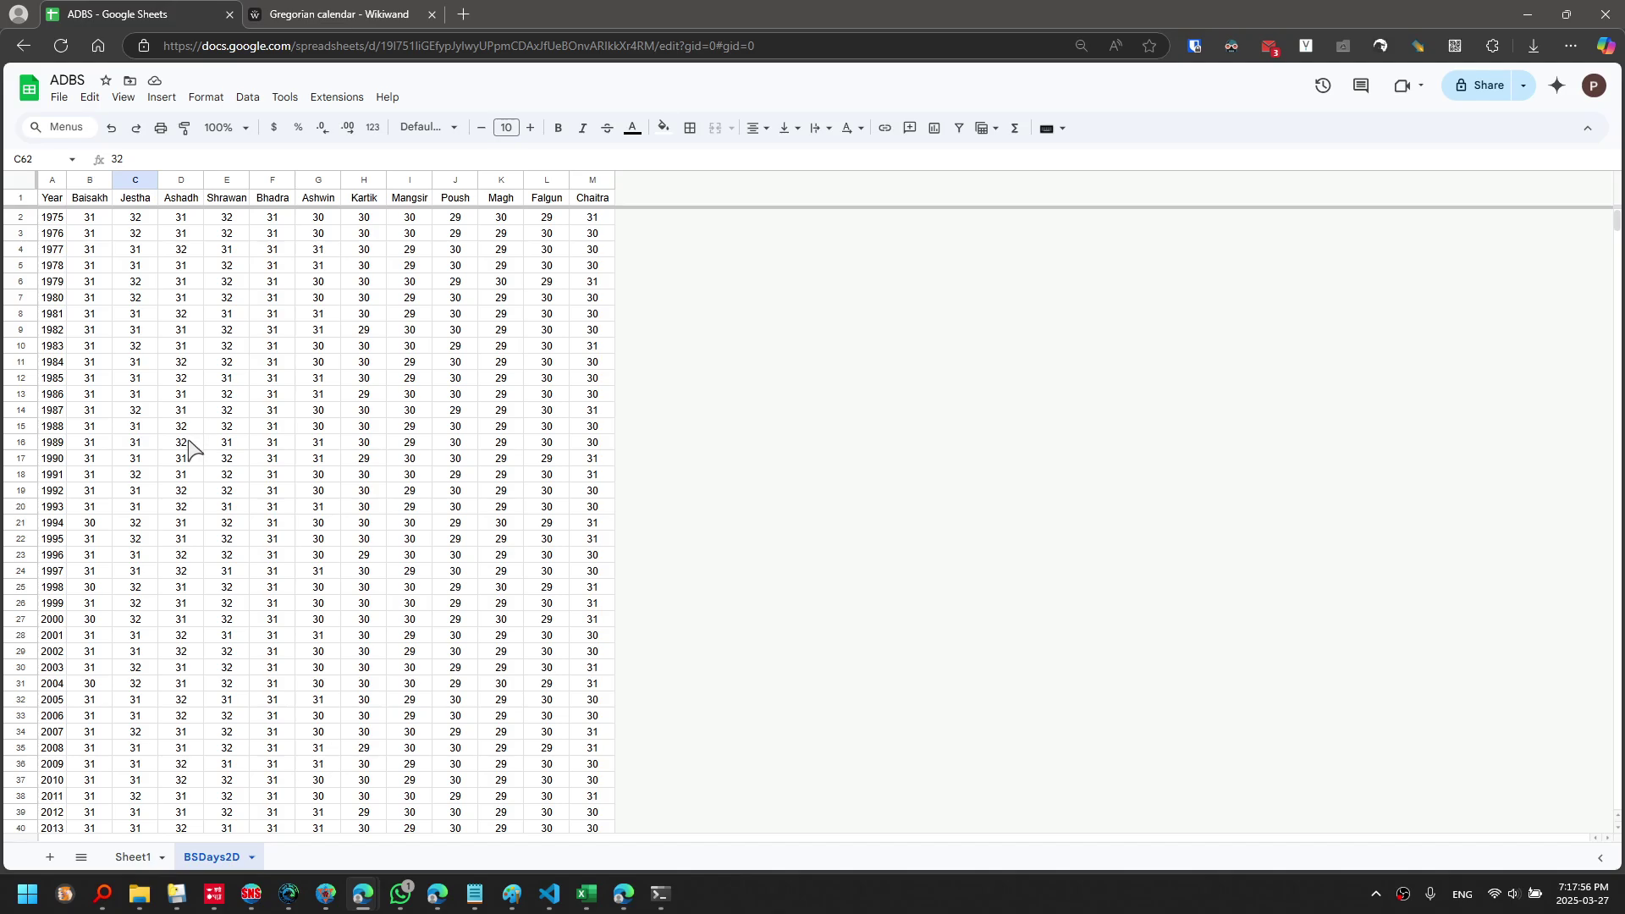
drag(93, 298, 595, 733)
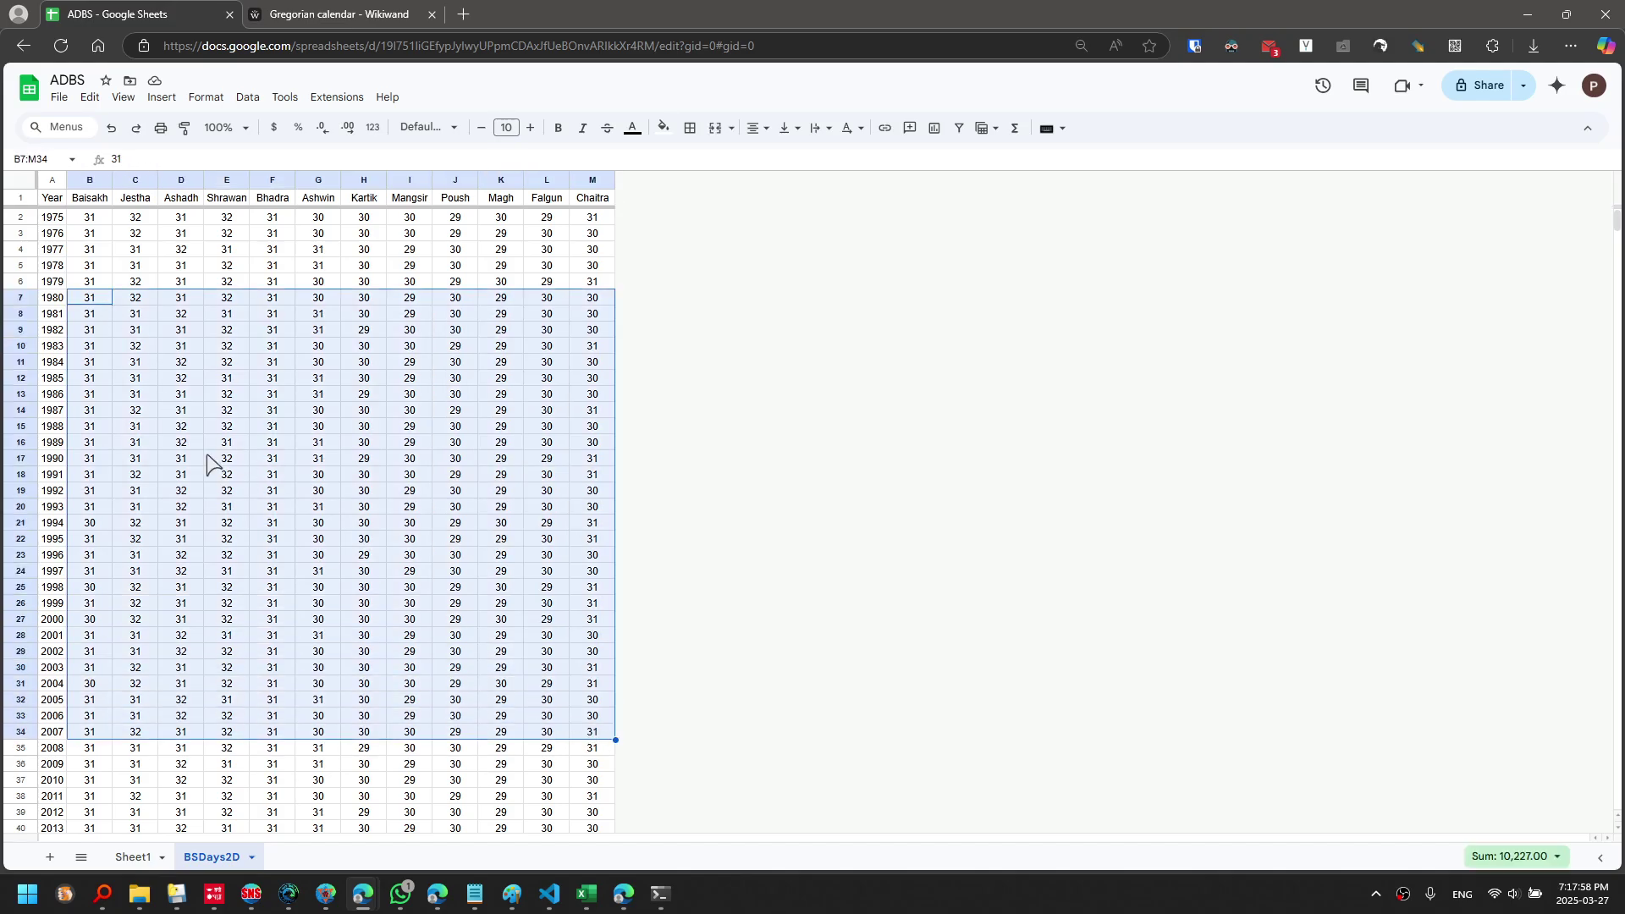
click(56, 218)
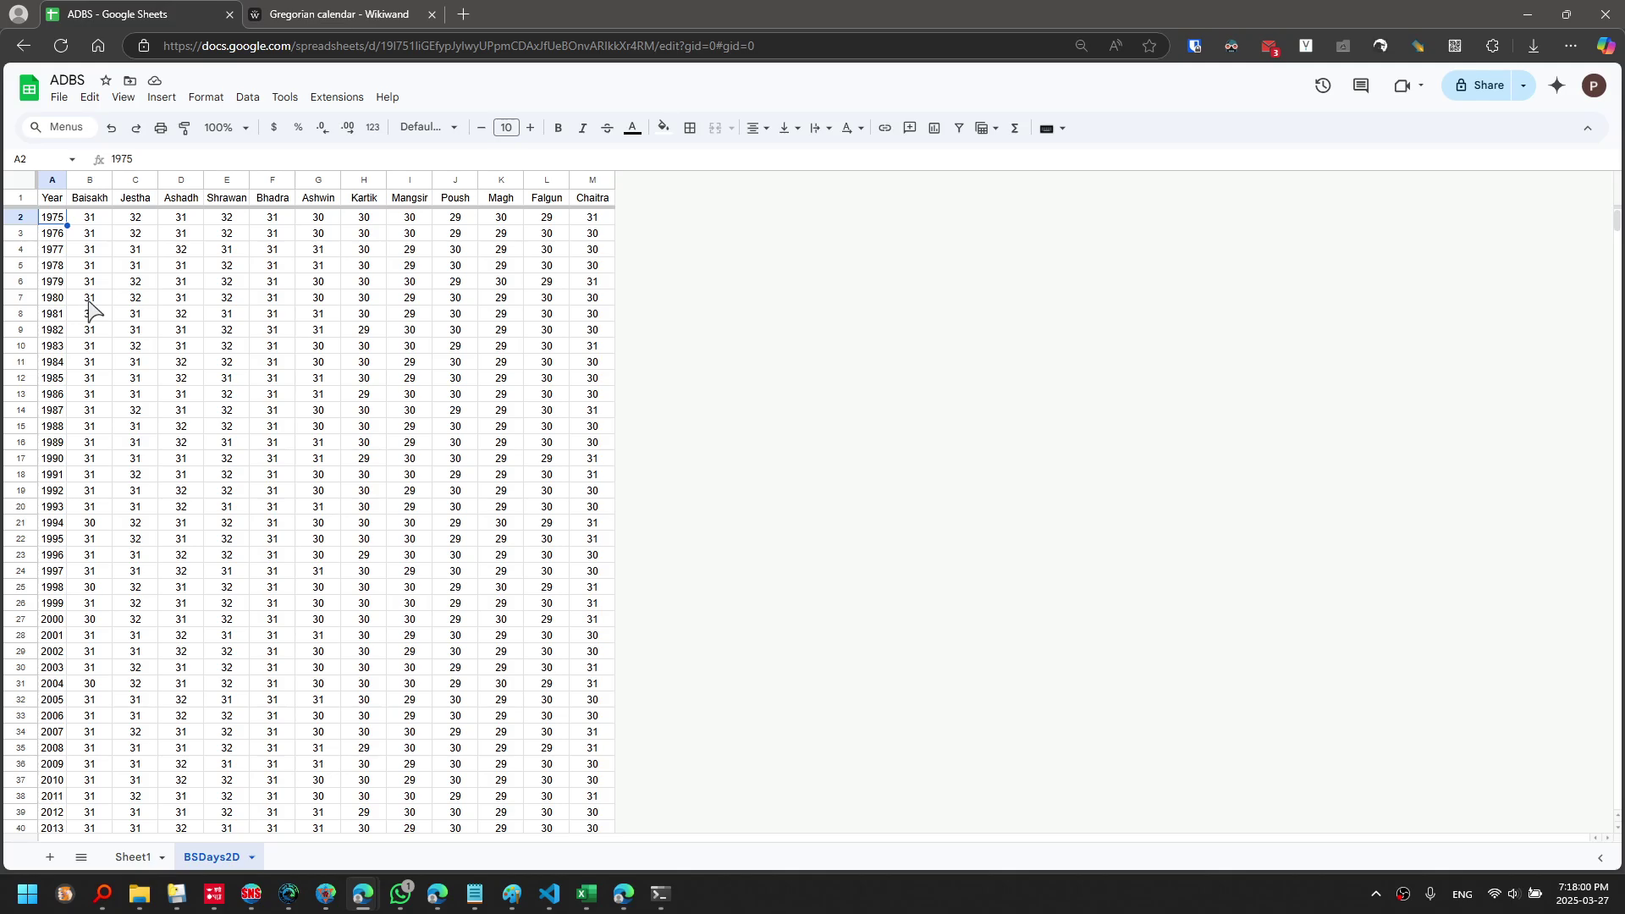
key(ctrl+Down)
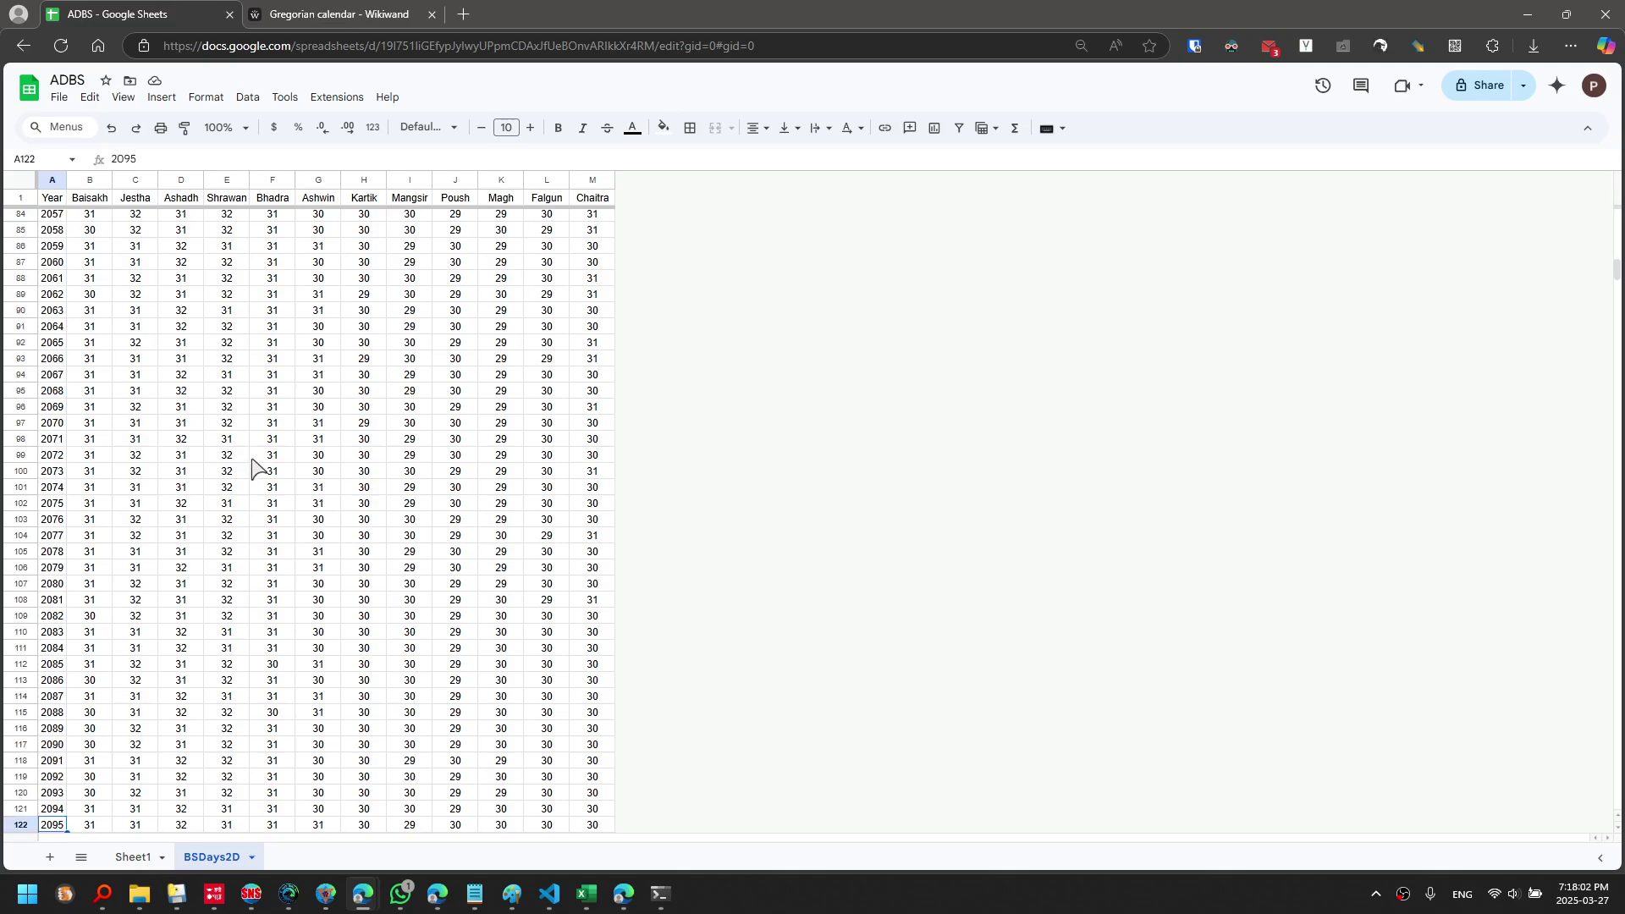
scroll(237, 520, down, 1)
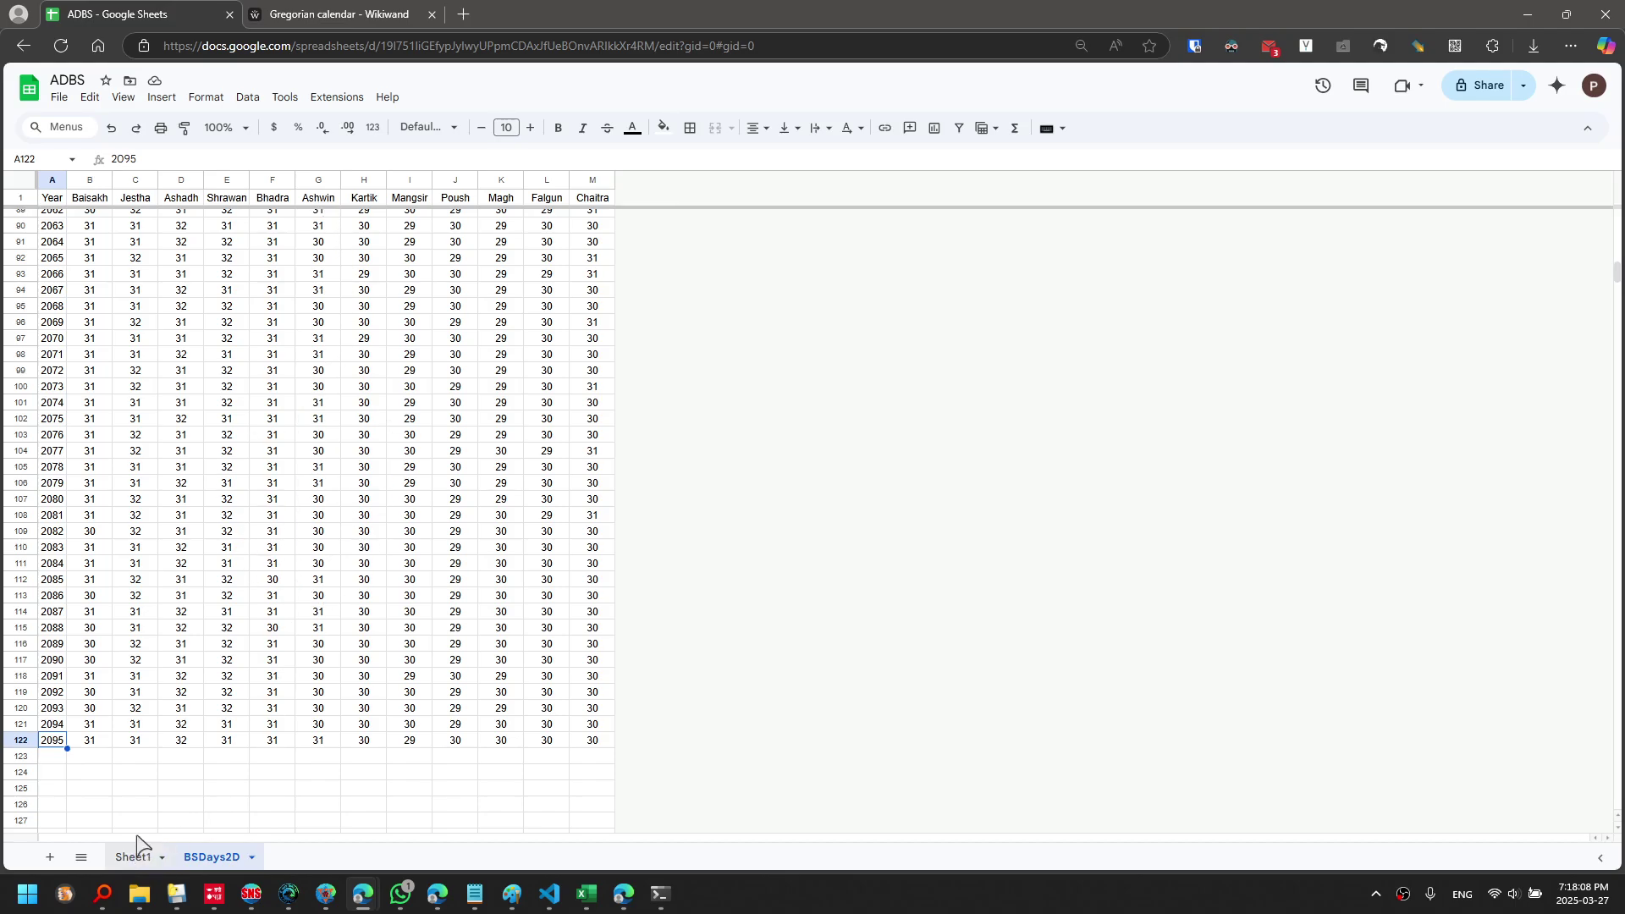
click(334, 22)
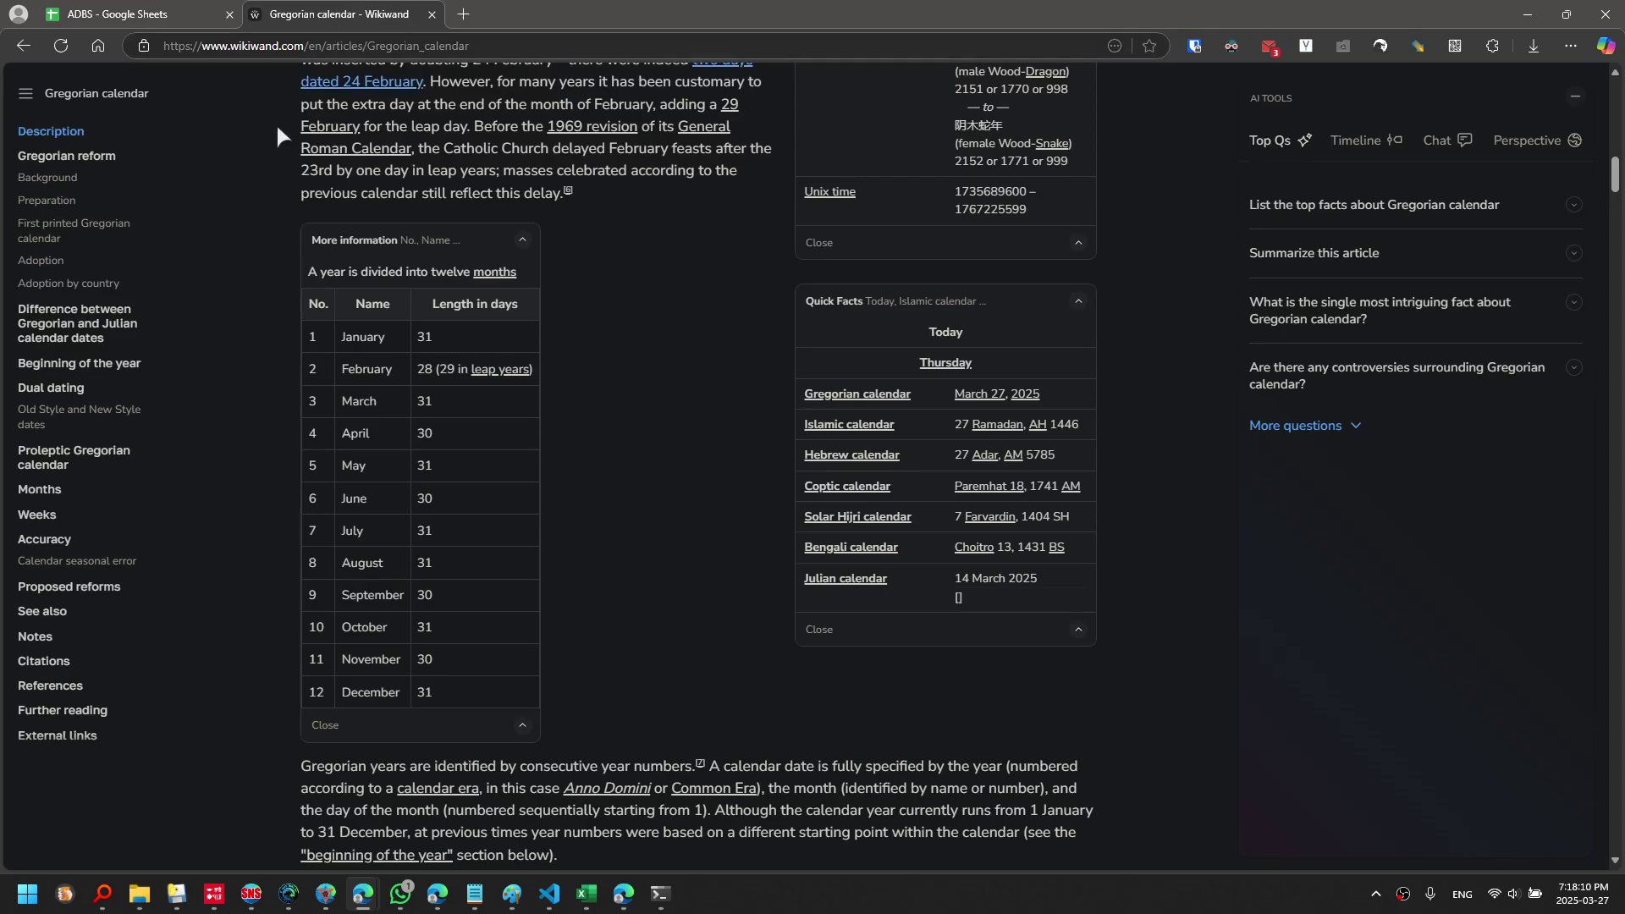
On Sheet1 of the ADBS spreadsheet, enter 1975-1-1 in D4 and its counterpart date 1918-4-13 in E4
click(166, 11)
click(132, 857)
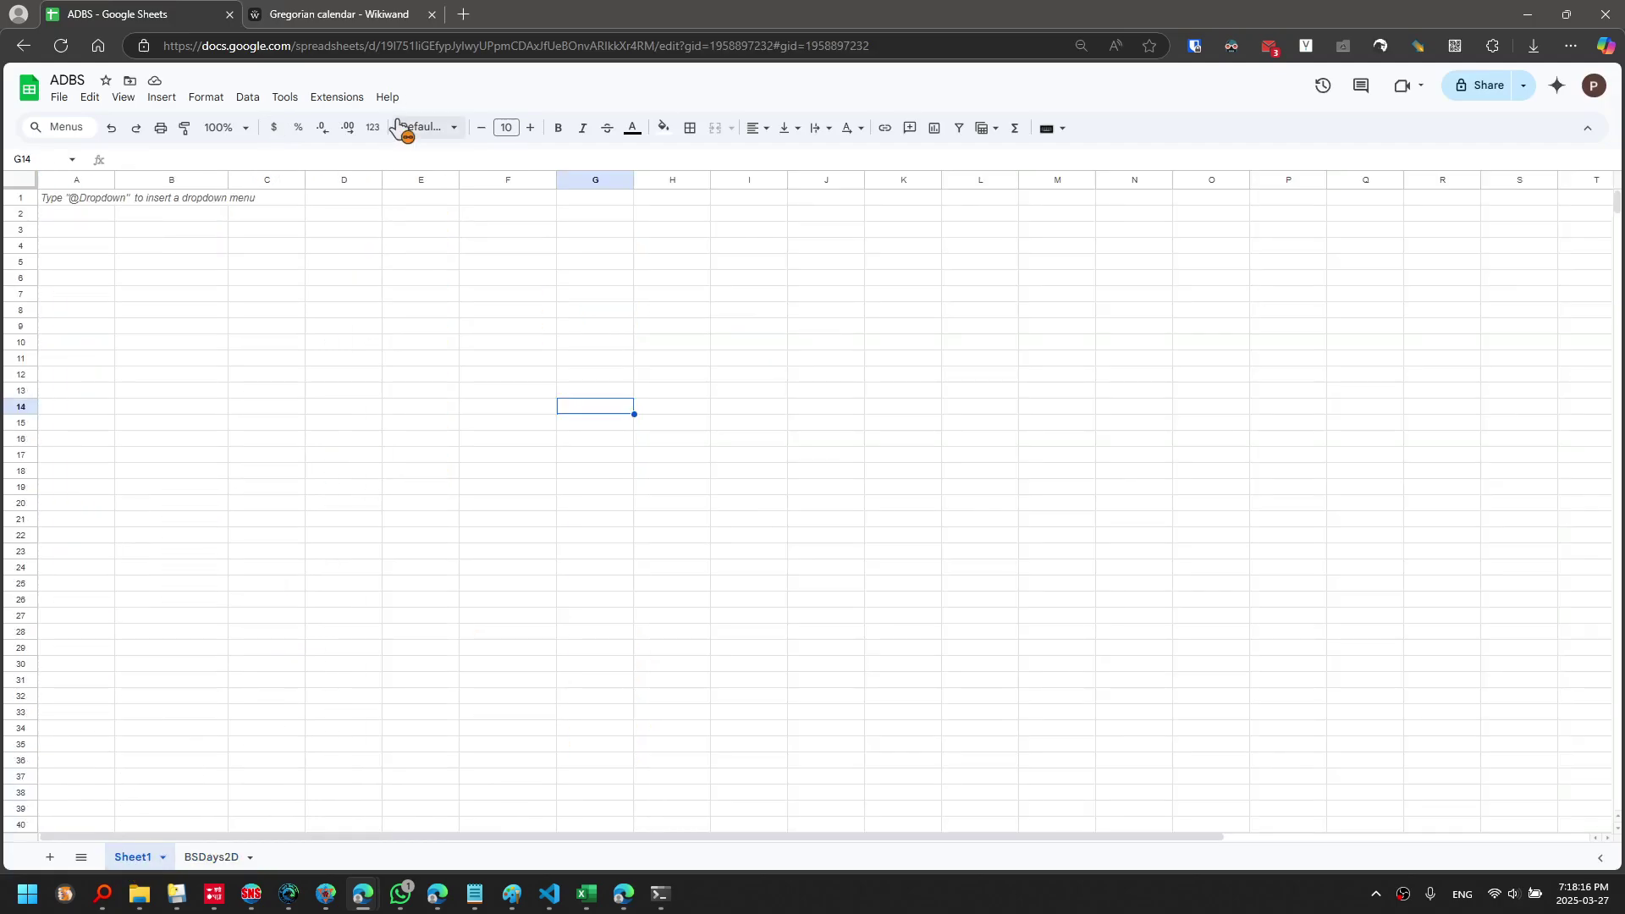
click(350, 249)
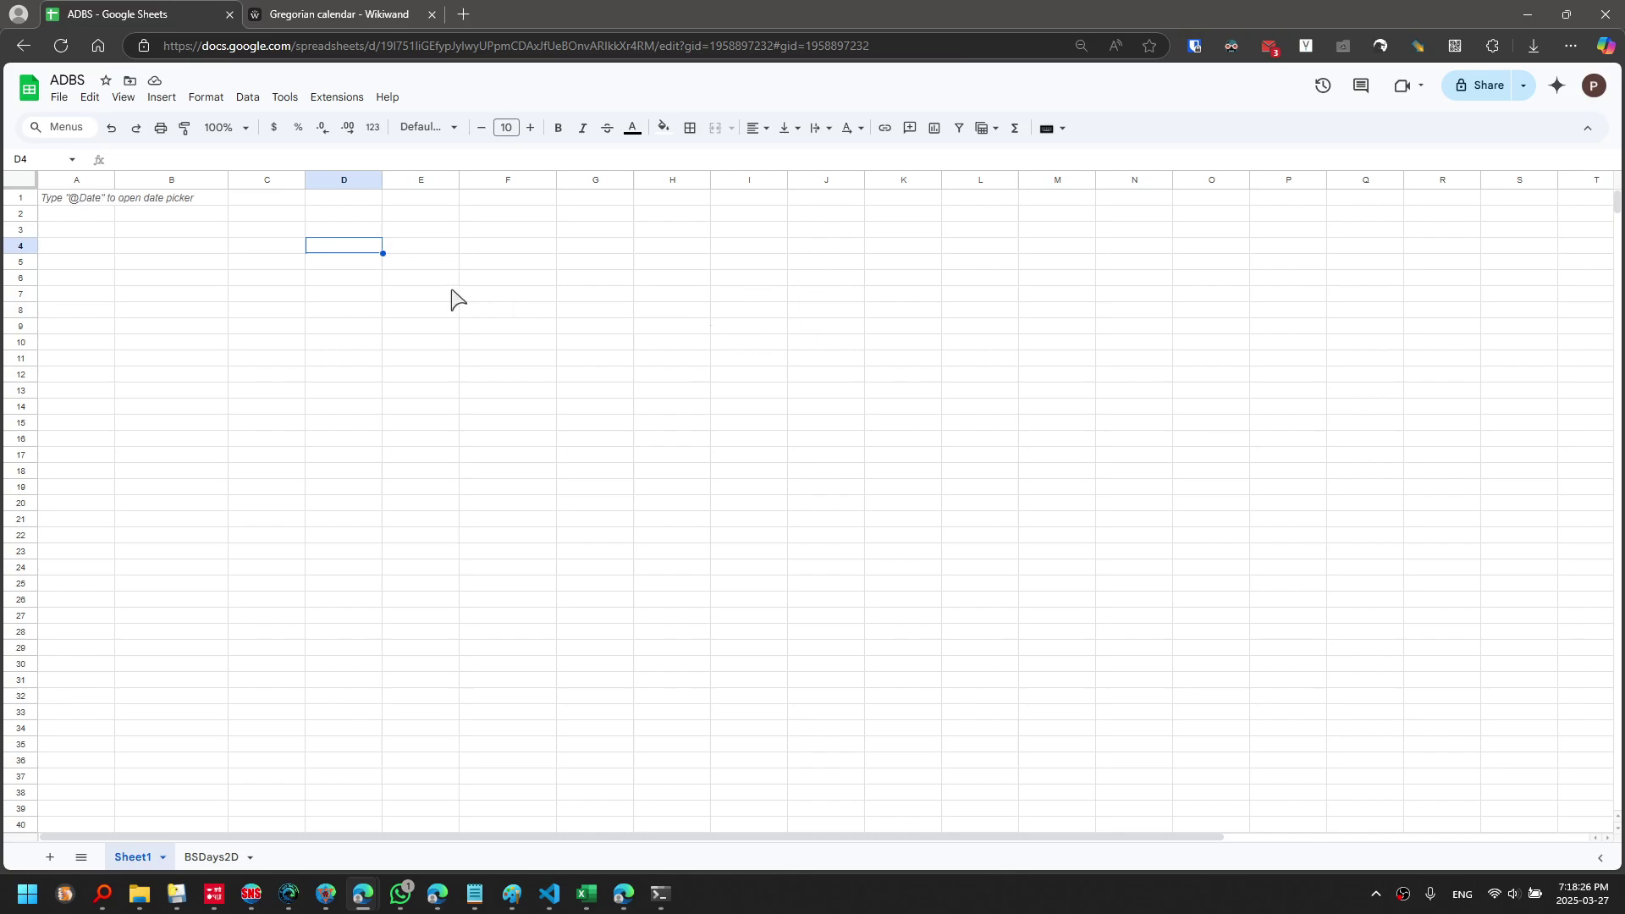
text(1975-1-1)
key(Tab)
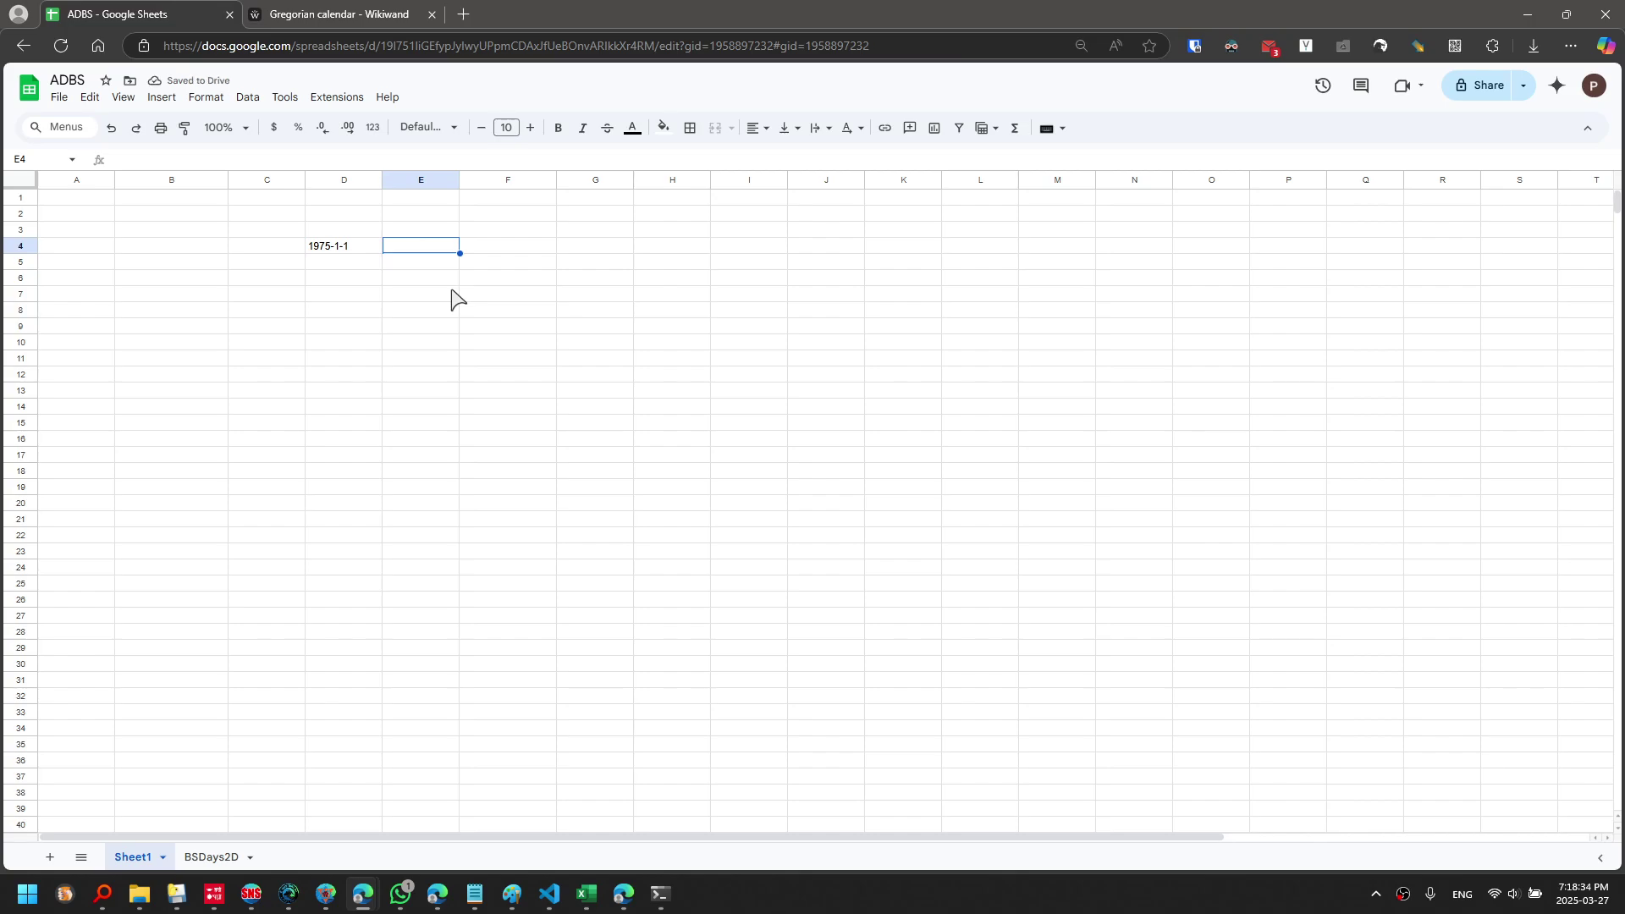
text(1918-4-13)
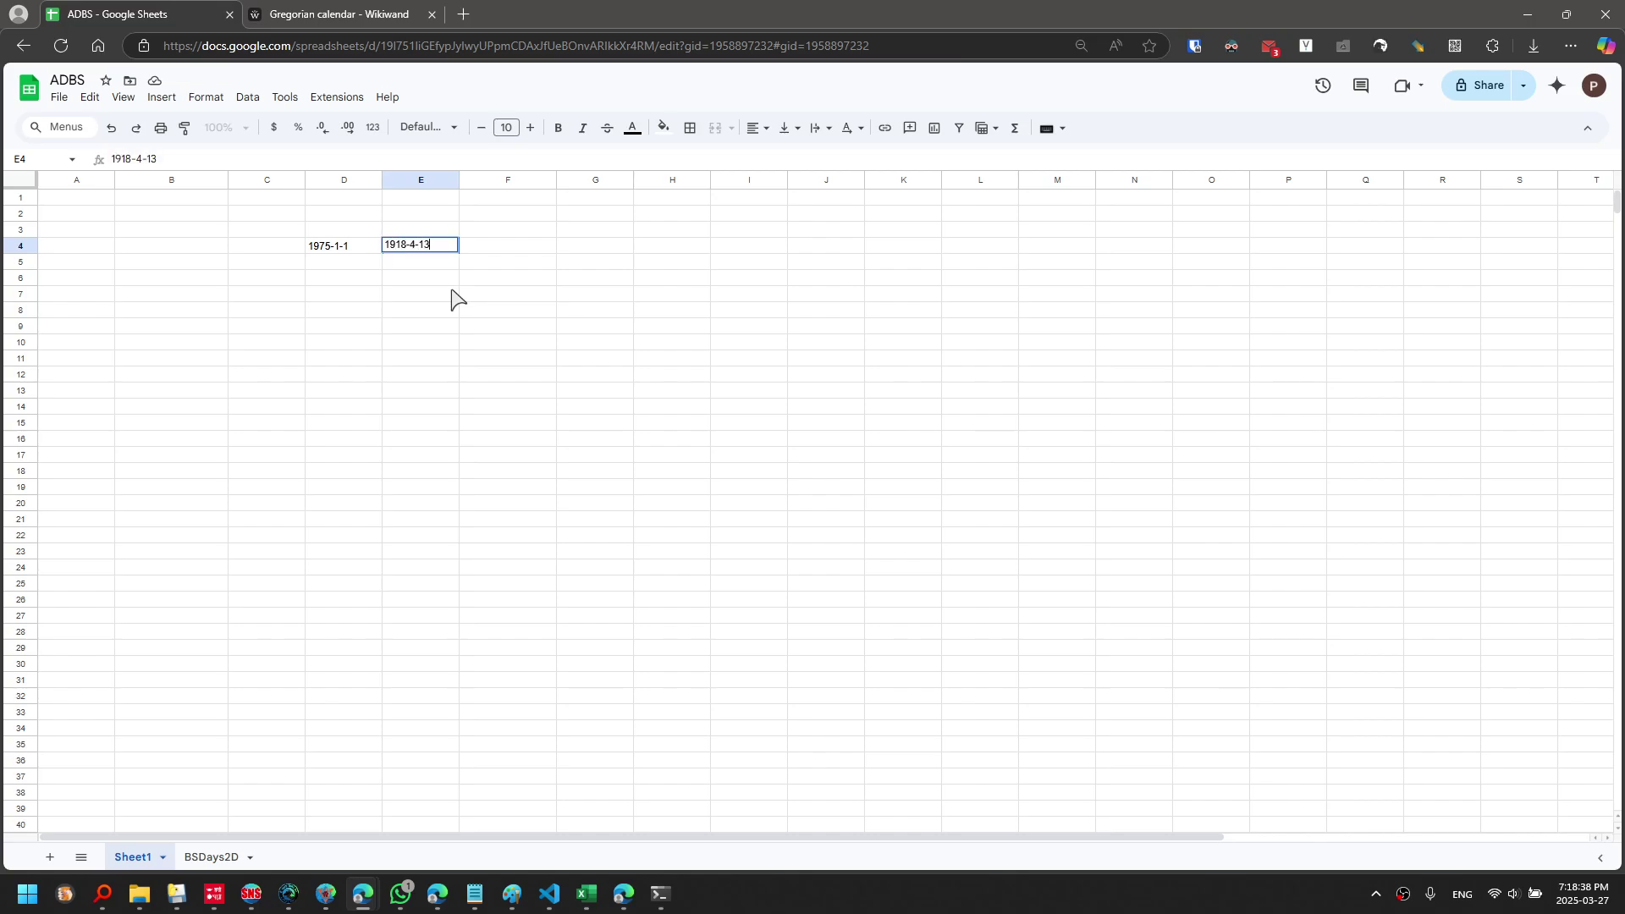
key(Return)
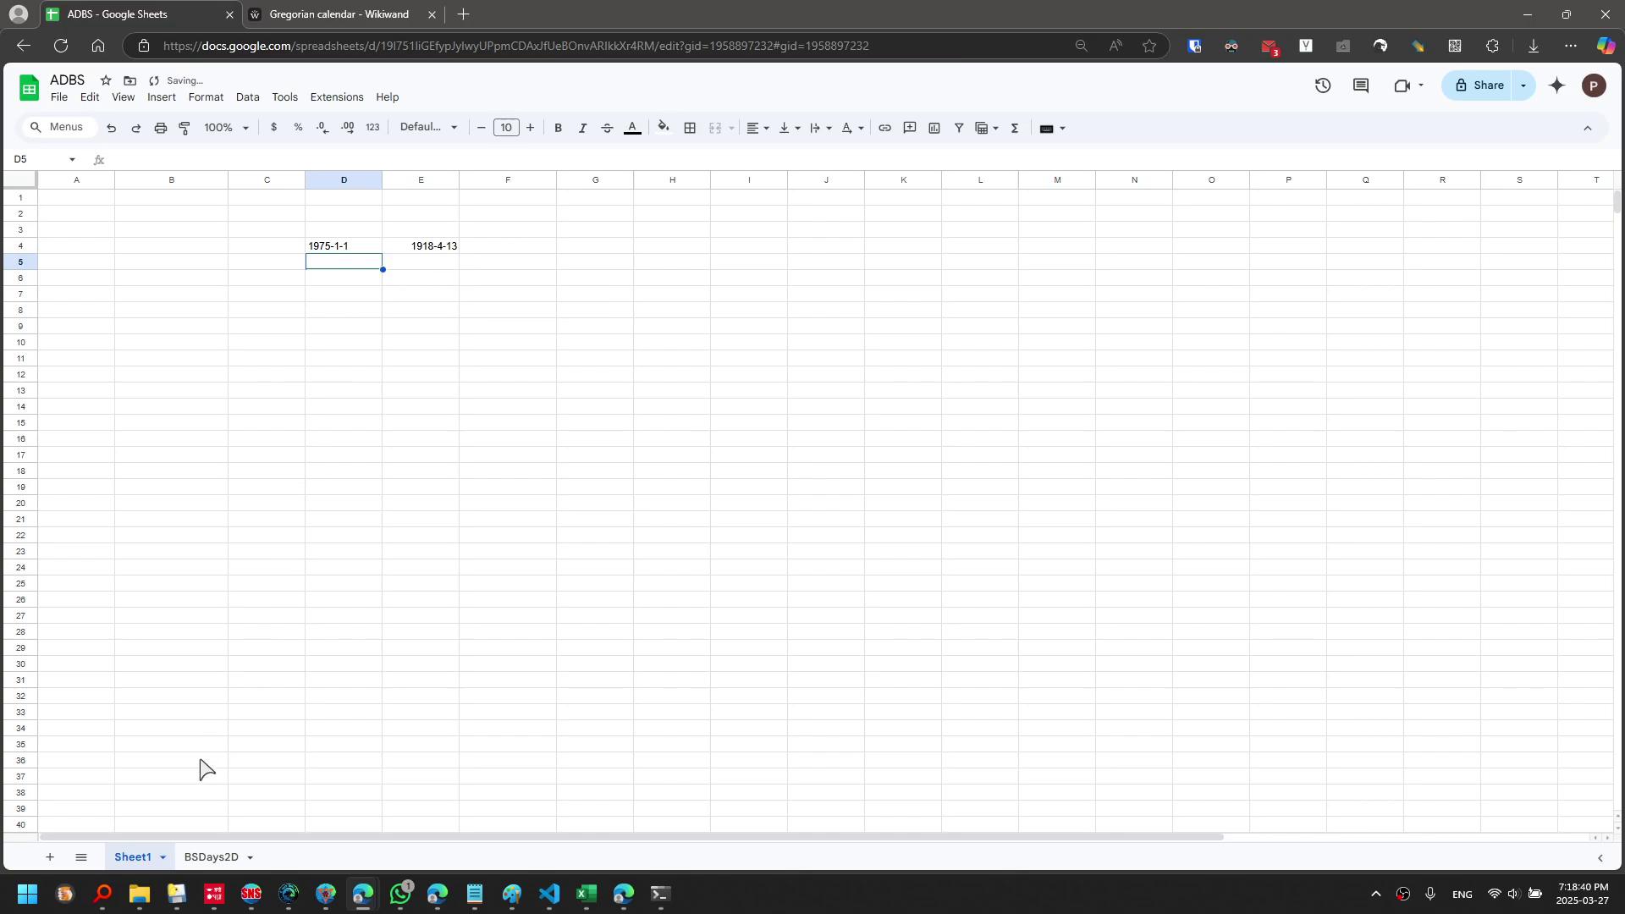
Review the date pair in D4:E4 and the years 2073 to 2078 on the BSDays2D sheet
click(371, 245)
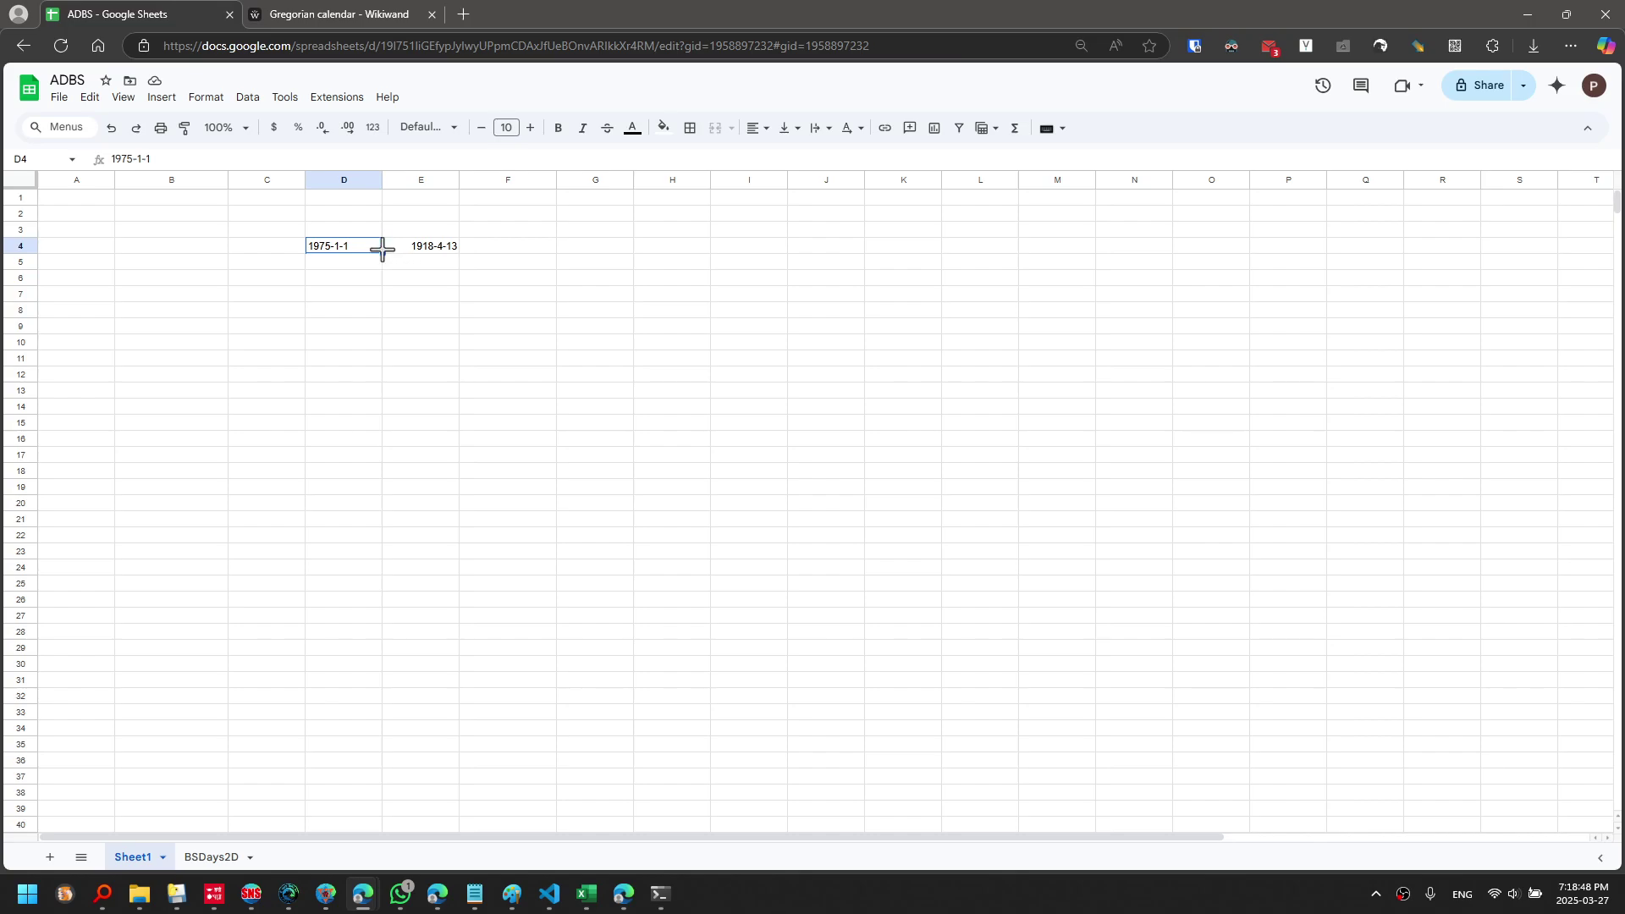
drag(361, 250, 398, 247)
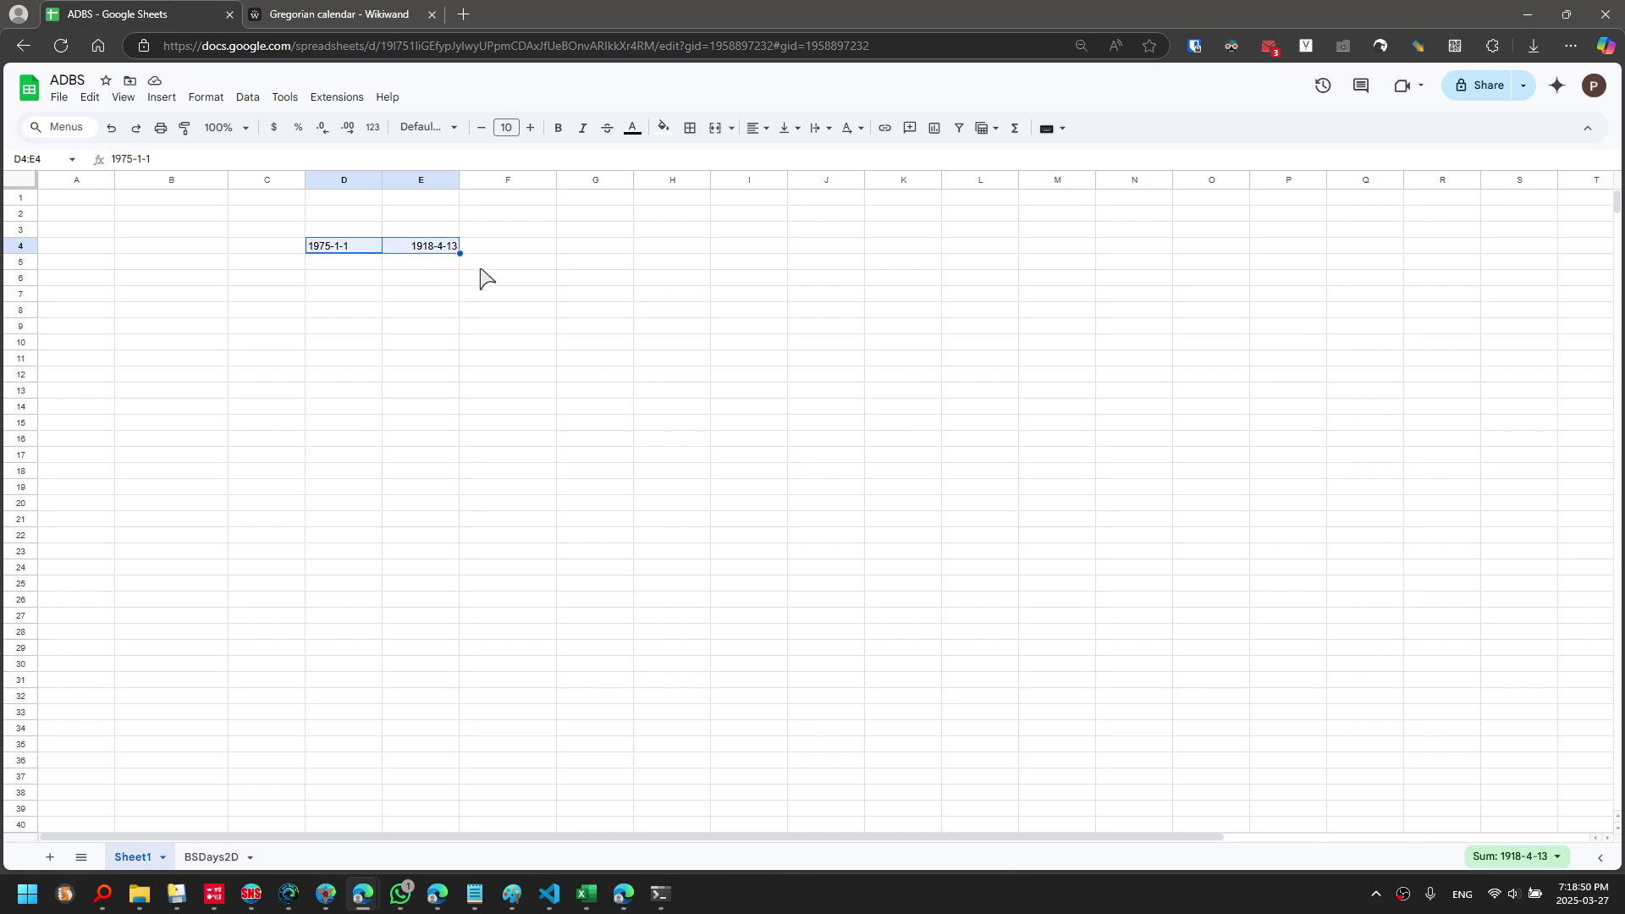
click(372, 252)
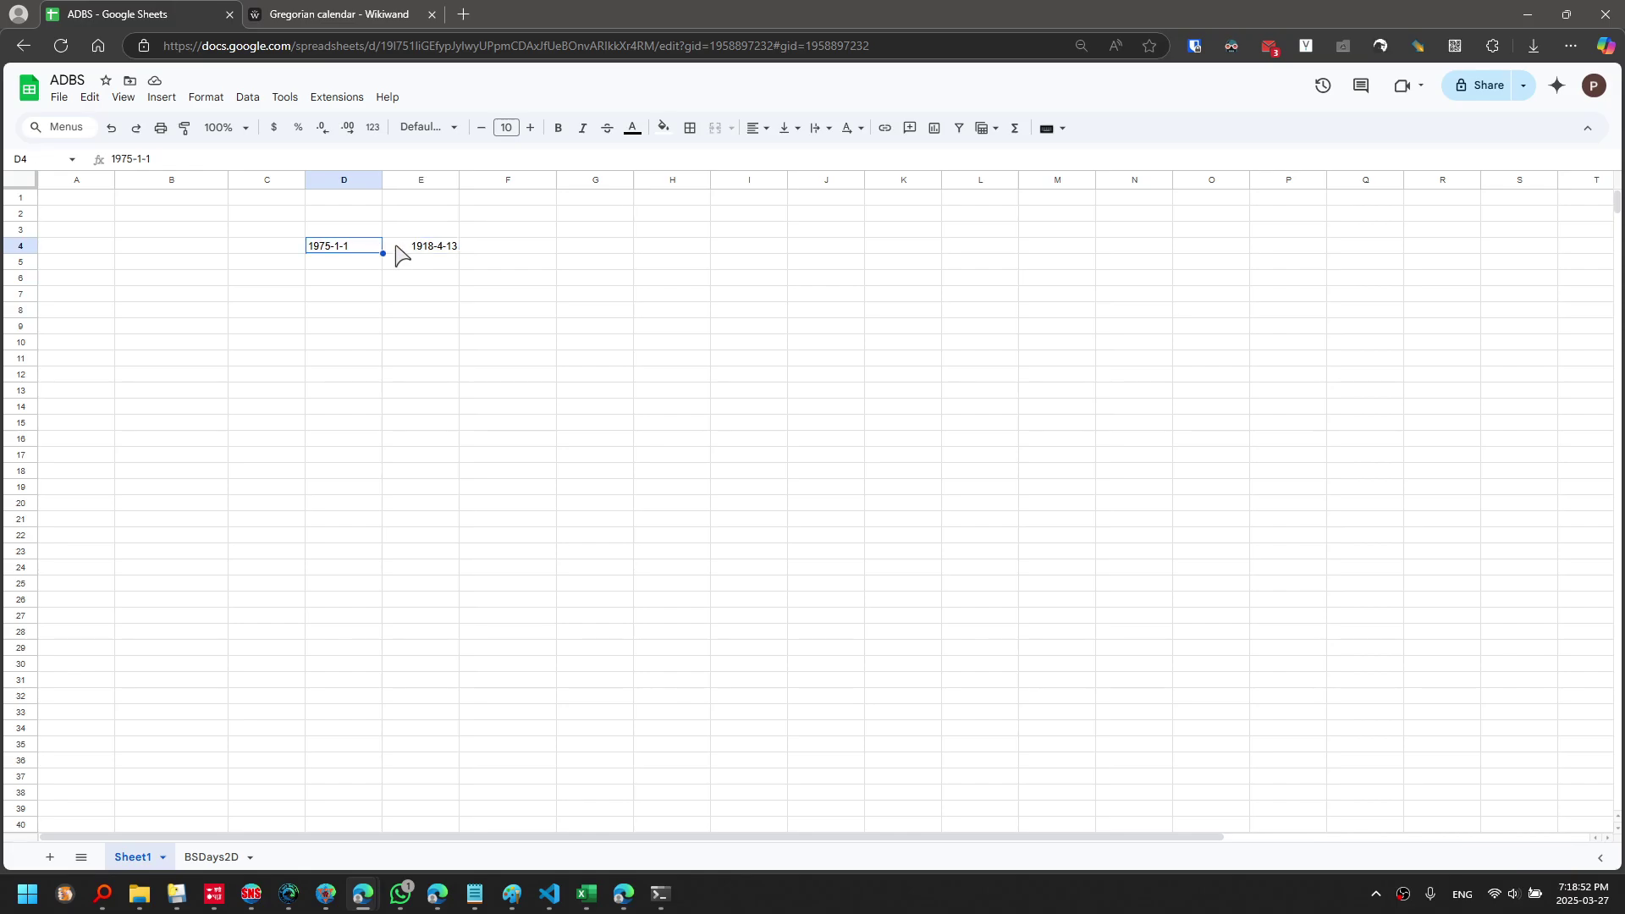
click(399, 252)
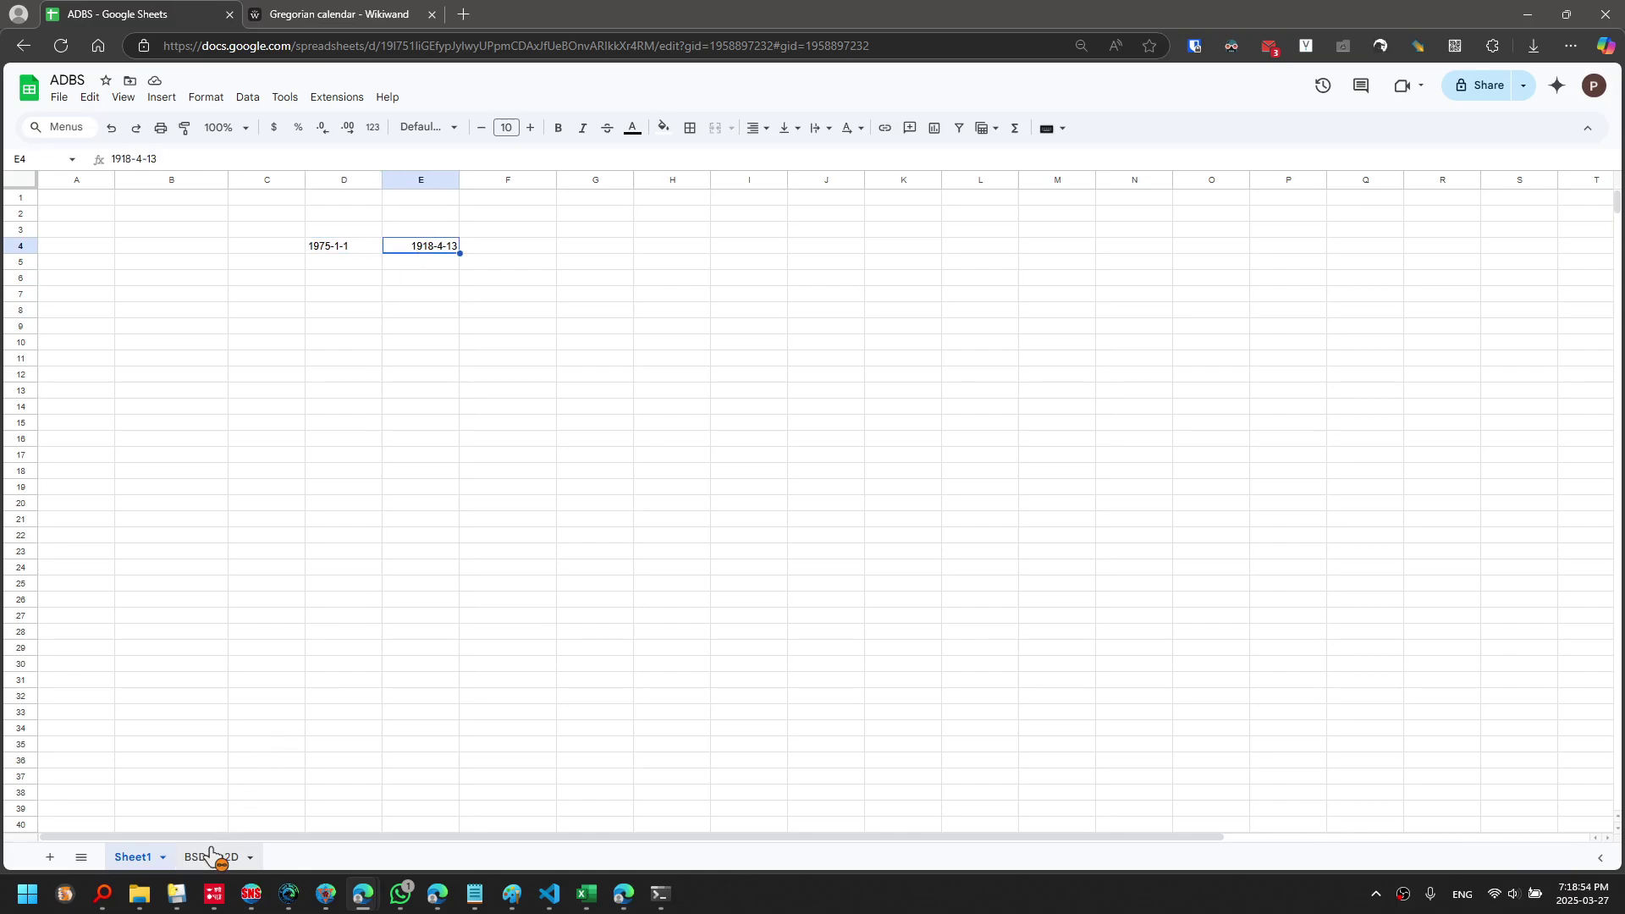
drag(359, 254, 427, 254)
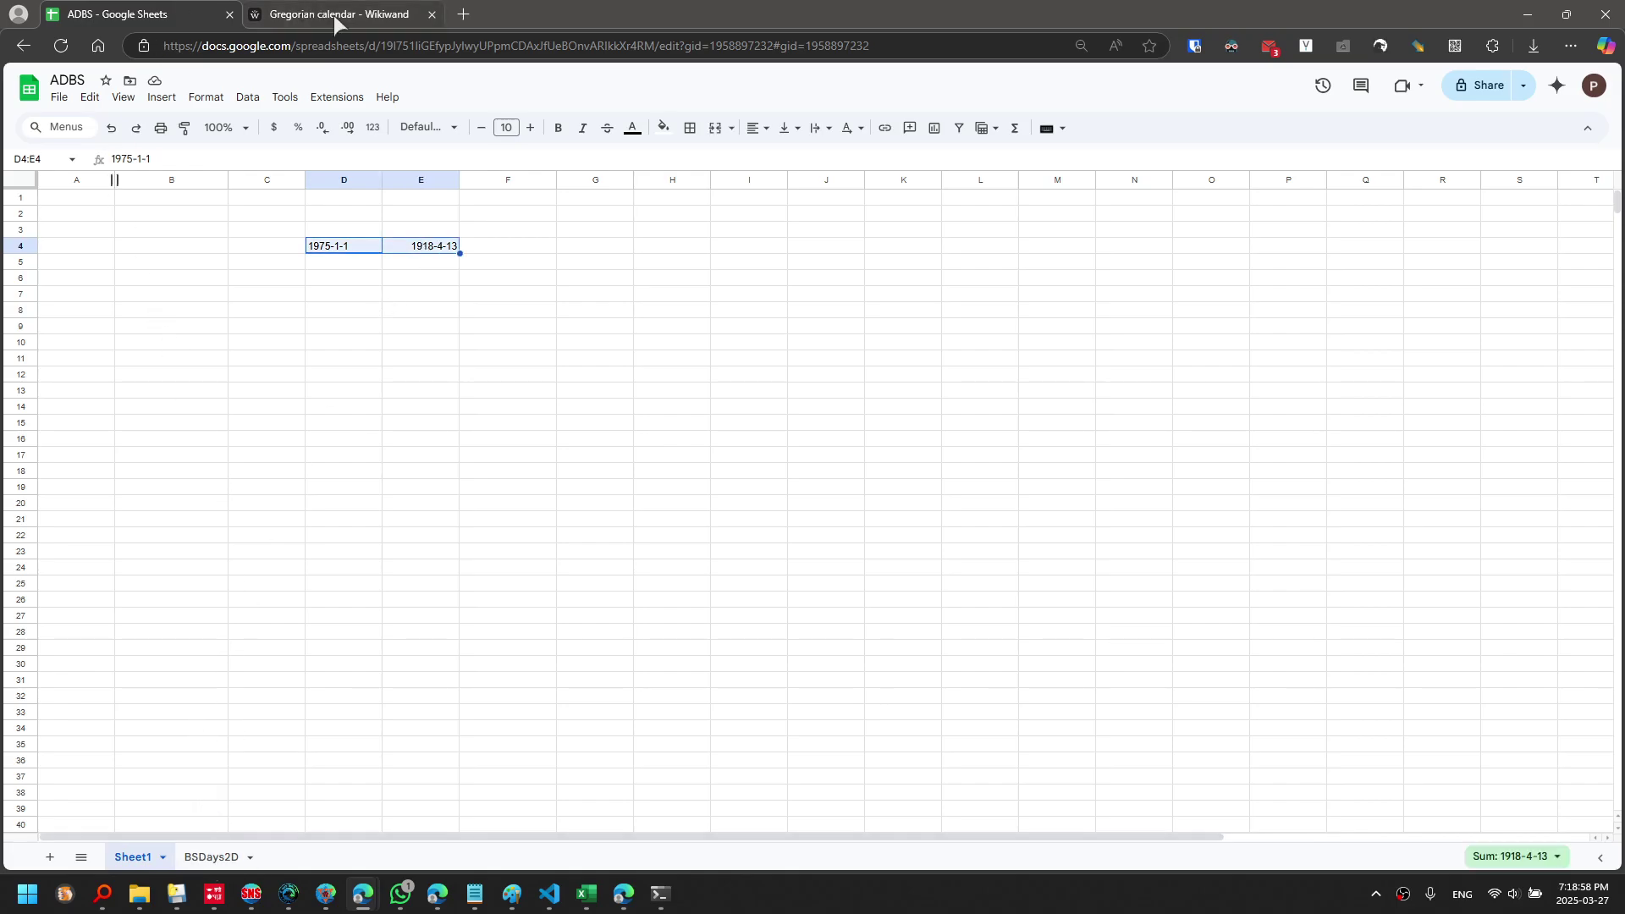
click(211, 857)
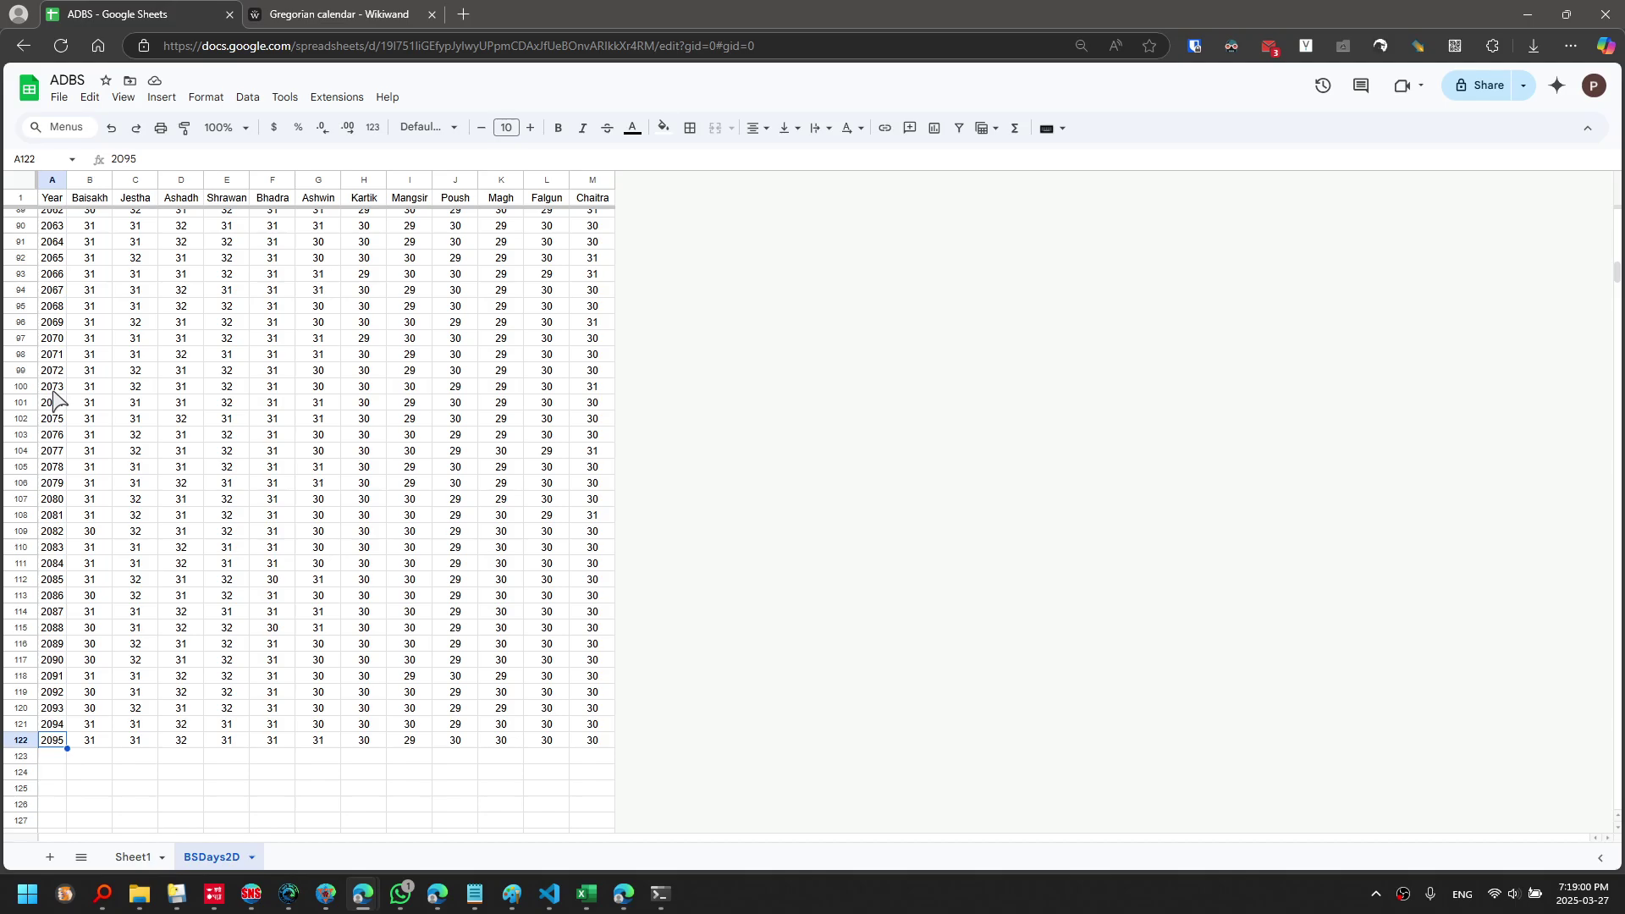
drag(53, 389, 55, 475)
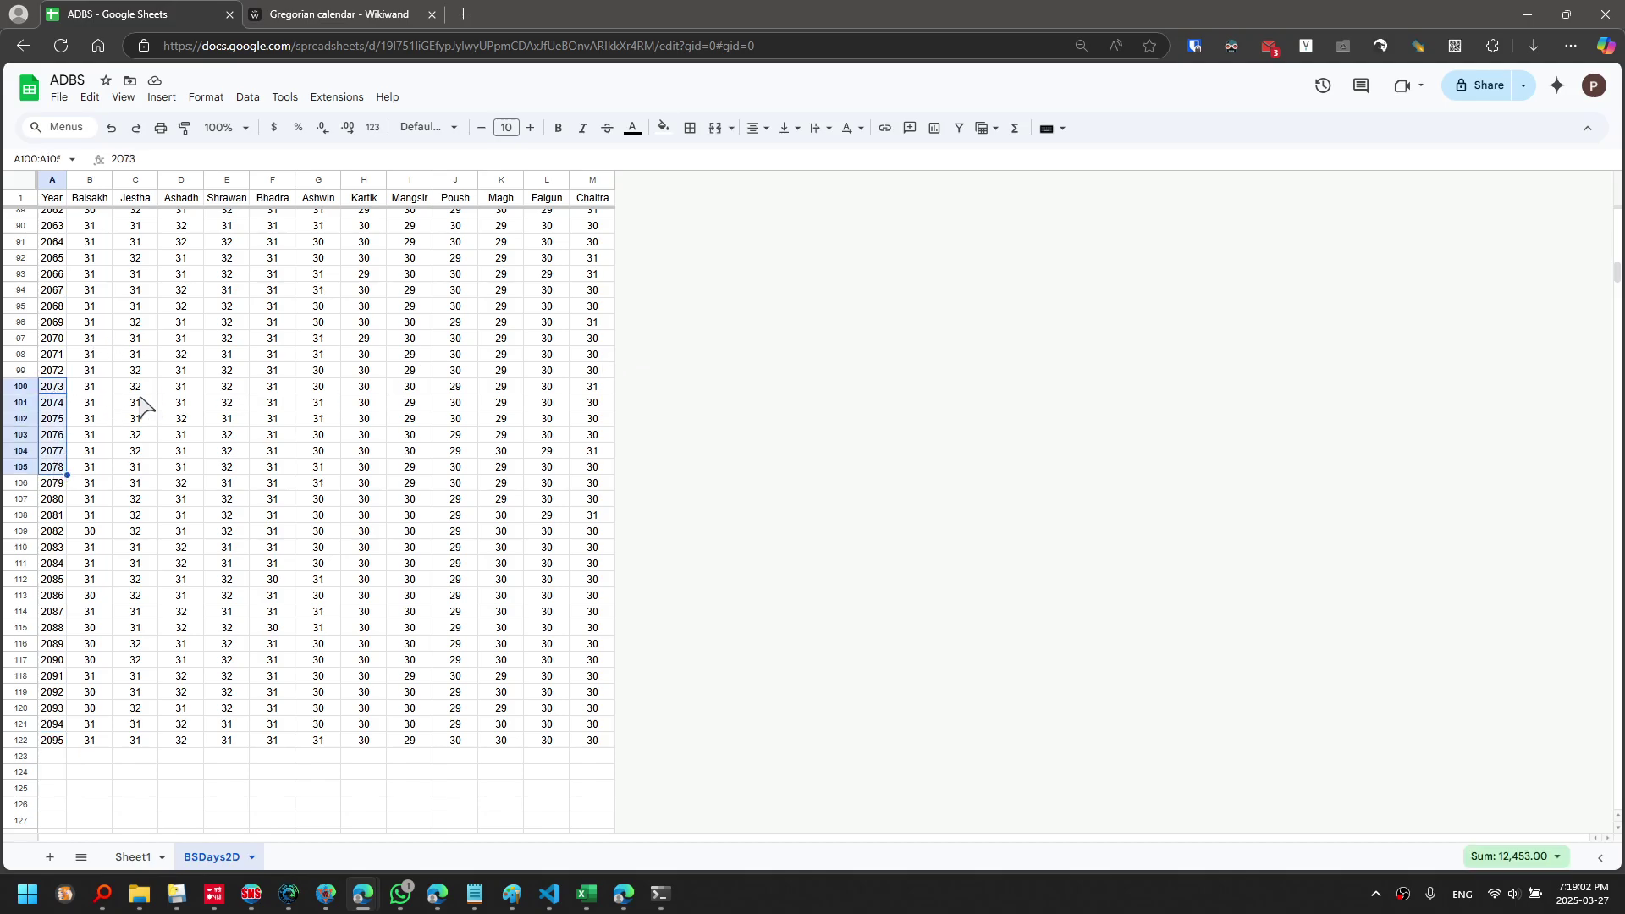
Enter the date 2081-12-14 in cell D9 of Sheet1
click(136, 856)
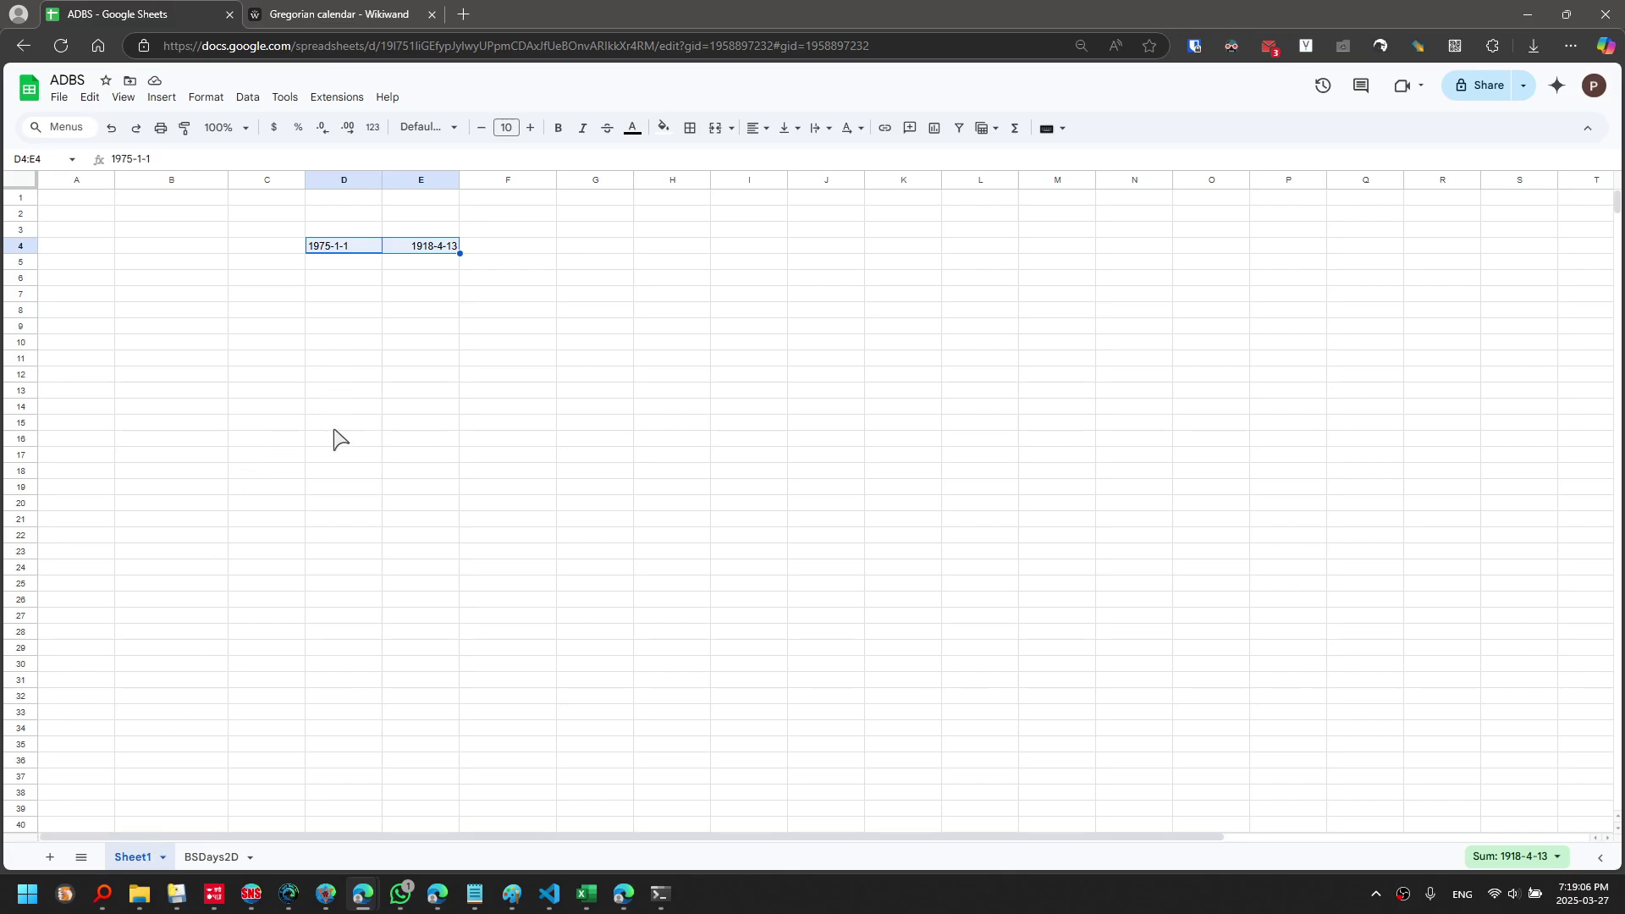
click(332, 327)
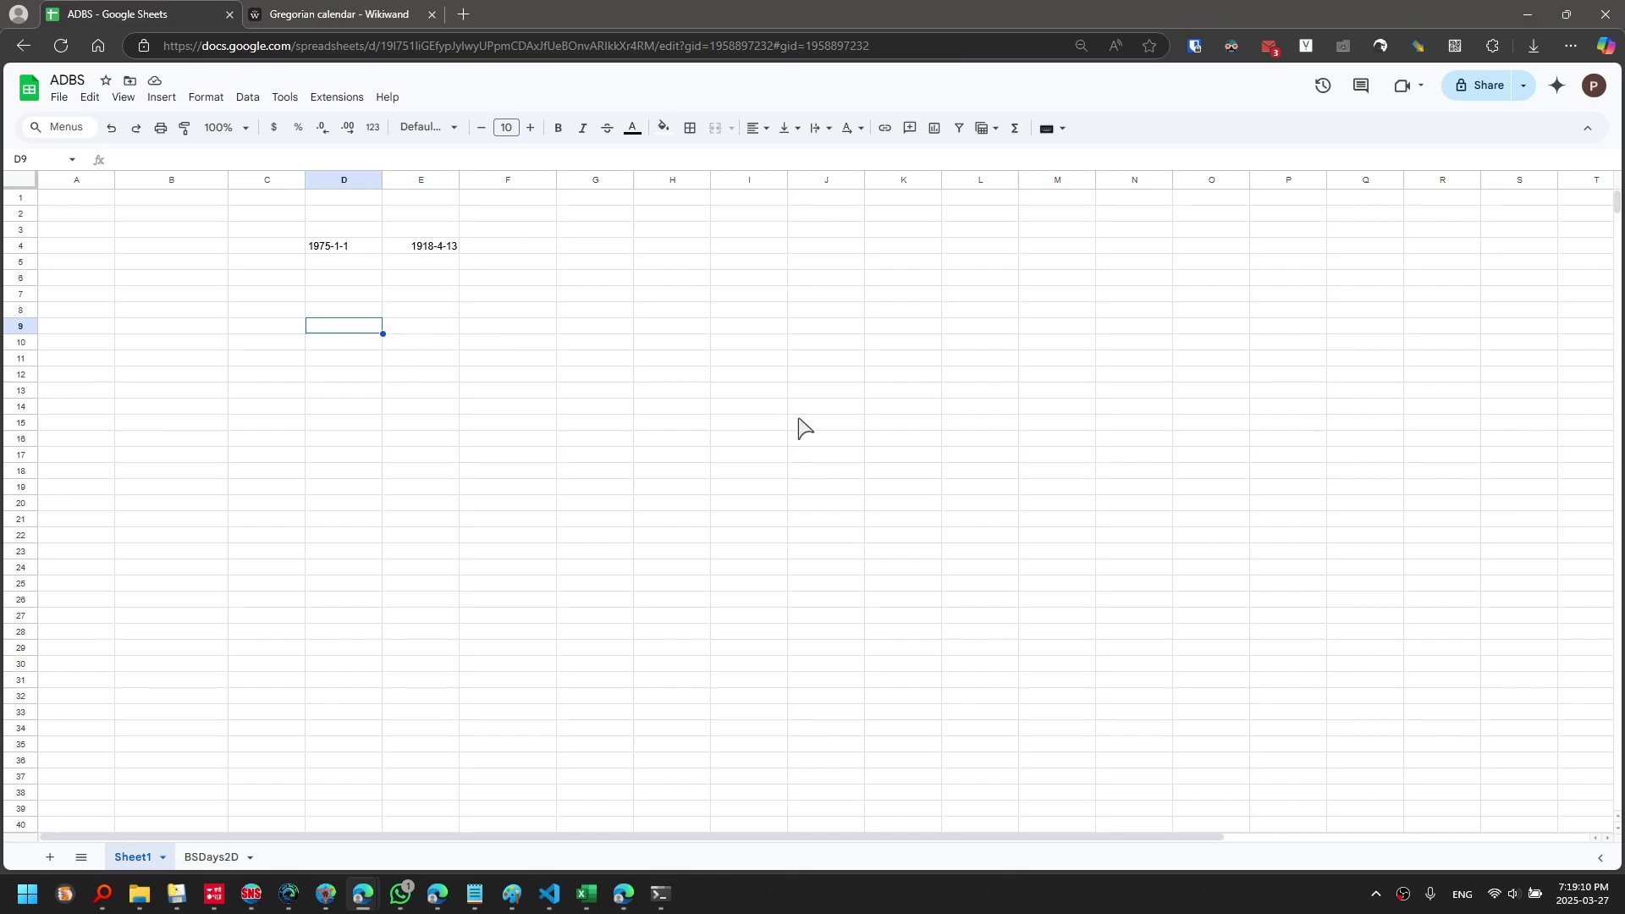
text(2081-12-14)
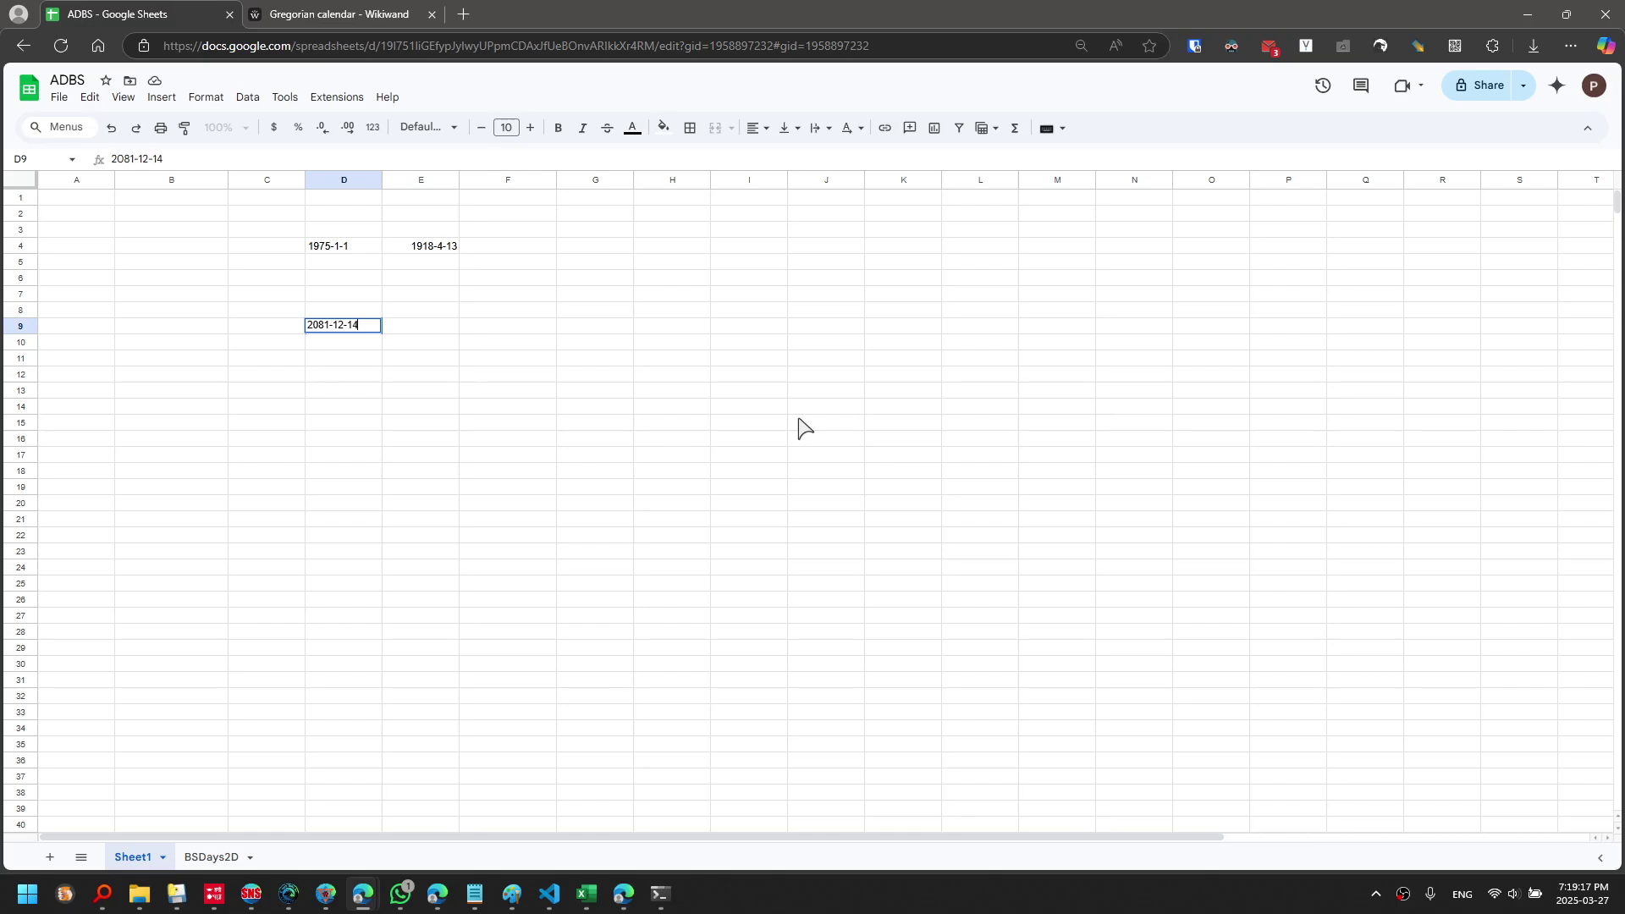
key(Return)
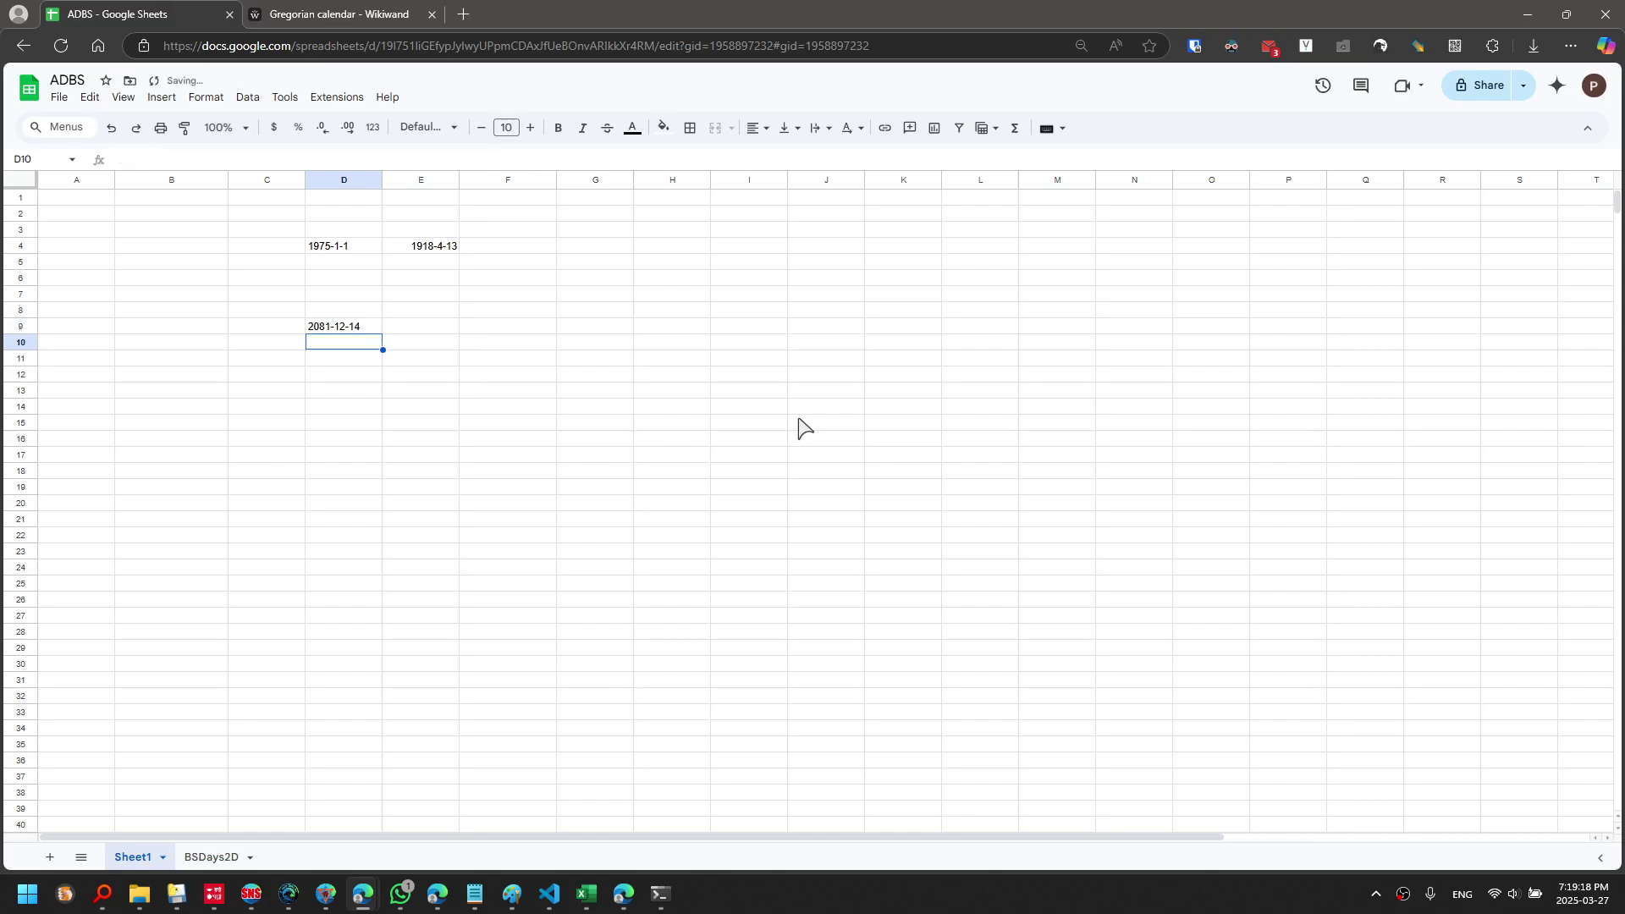
Compare the date in D9 with the reference date in D4 and check the adjacent cell E9
click(342, 325)
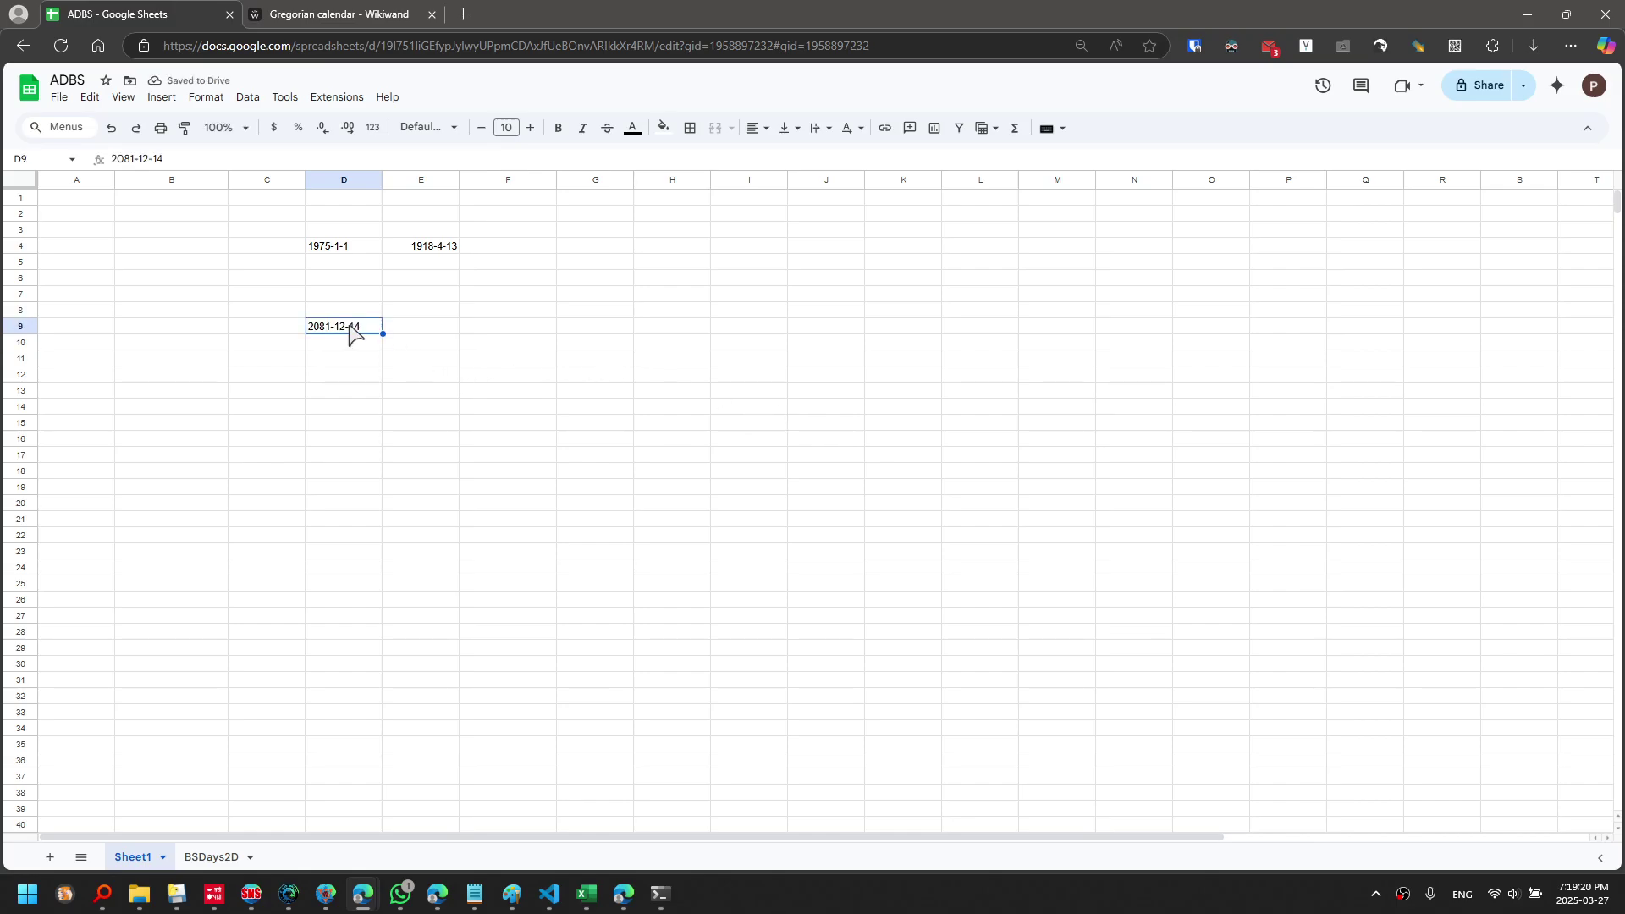
click(407, 327)
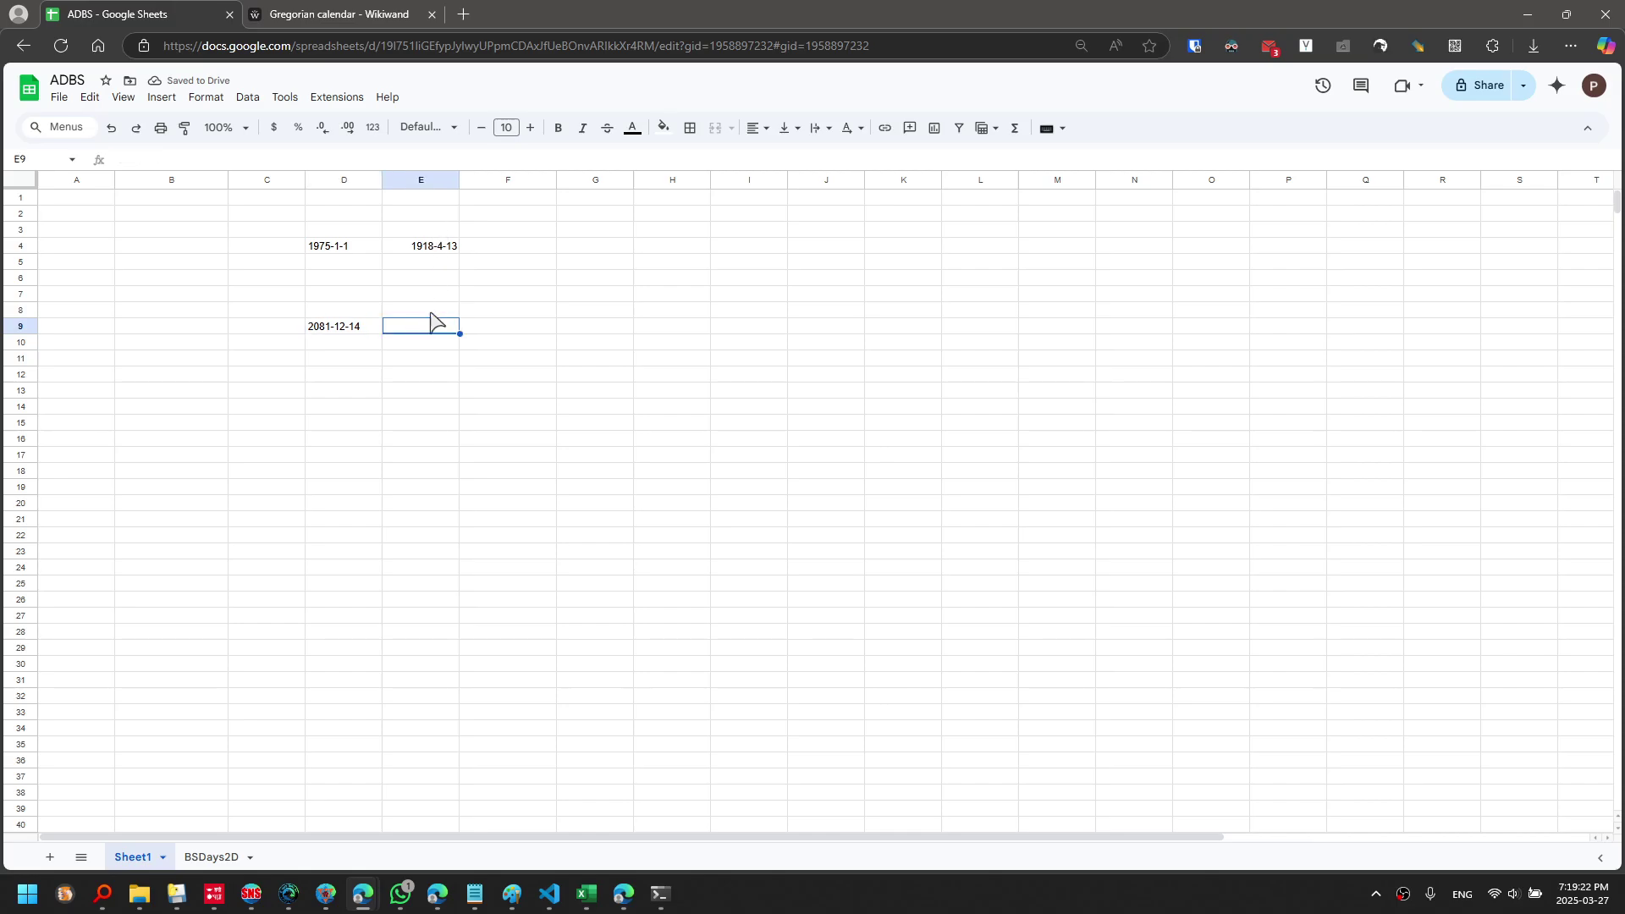
click(349, 330)
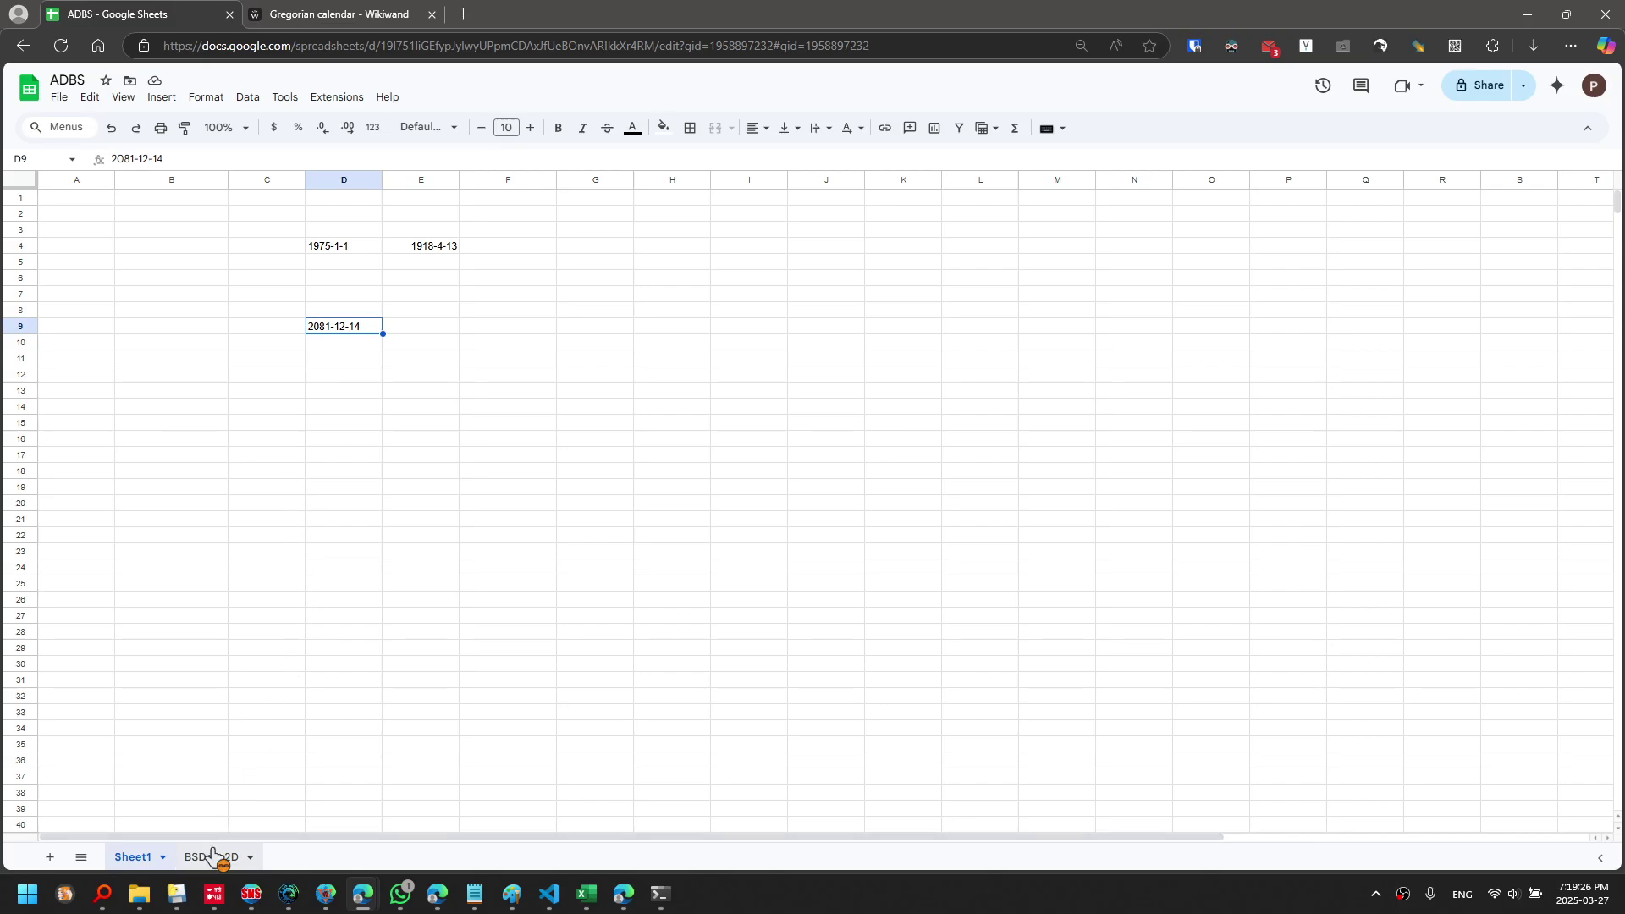
click(341, 249)
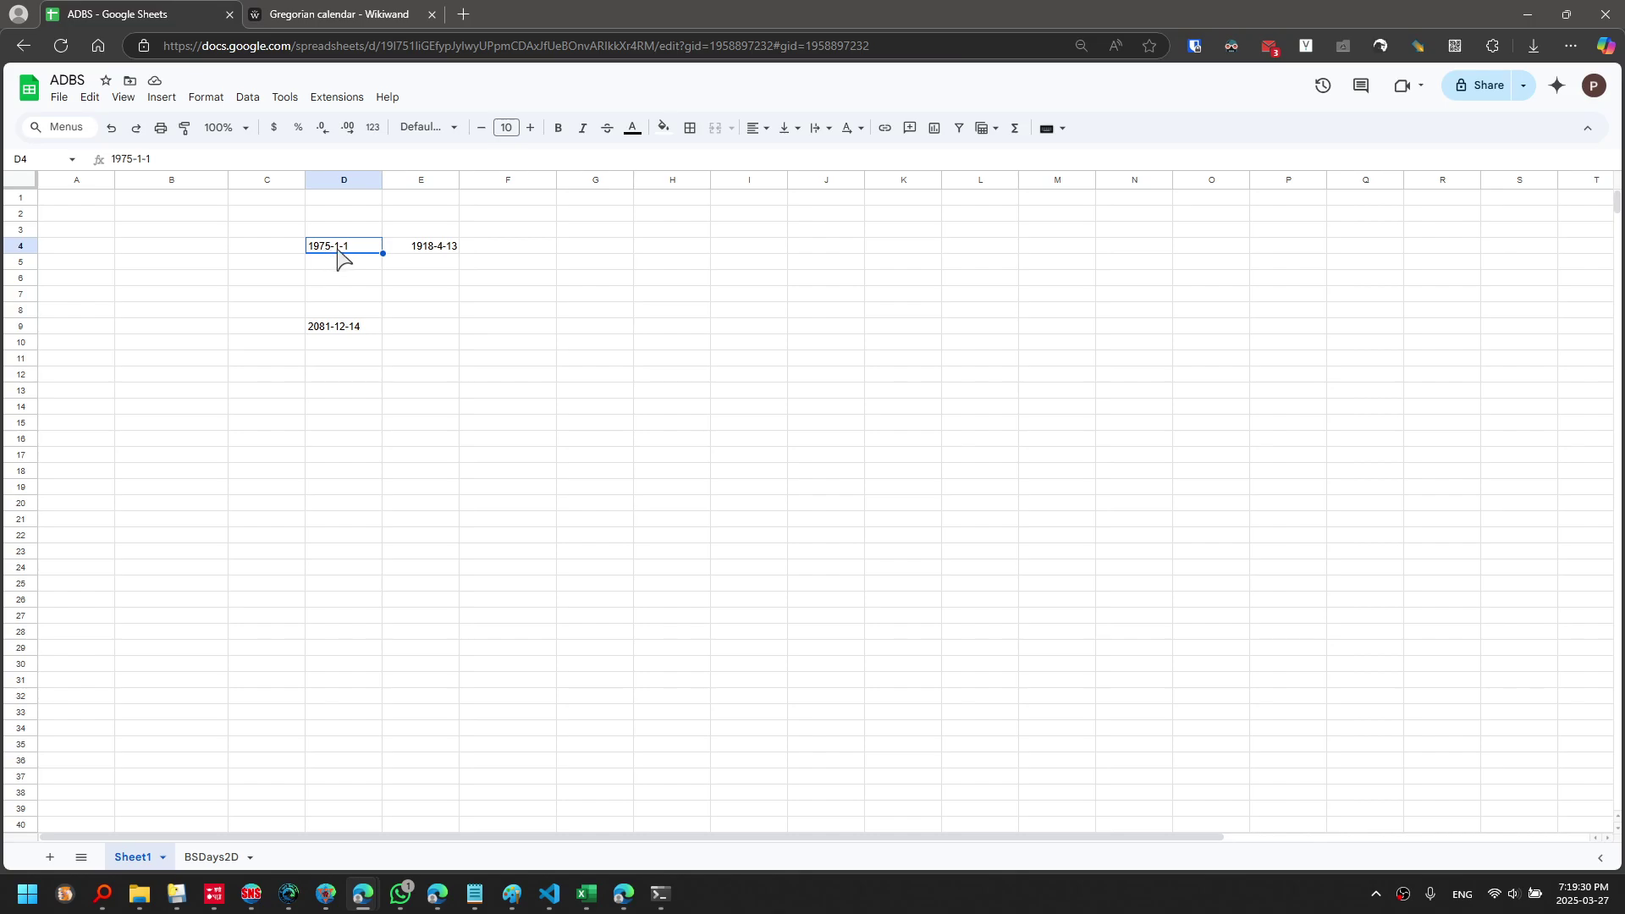
click(342, 328)
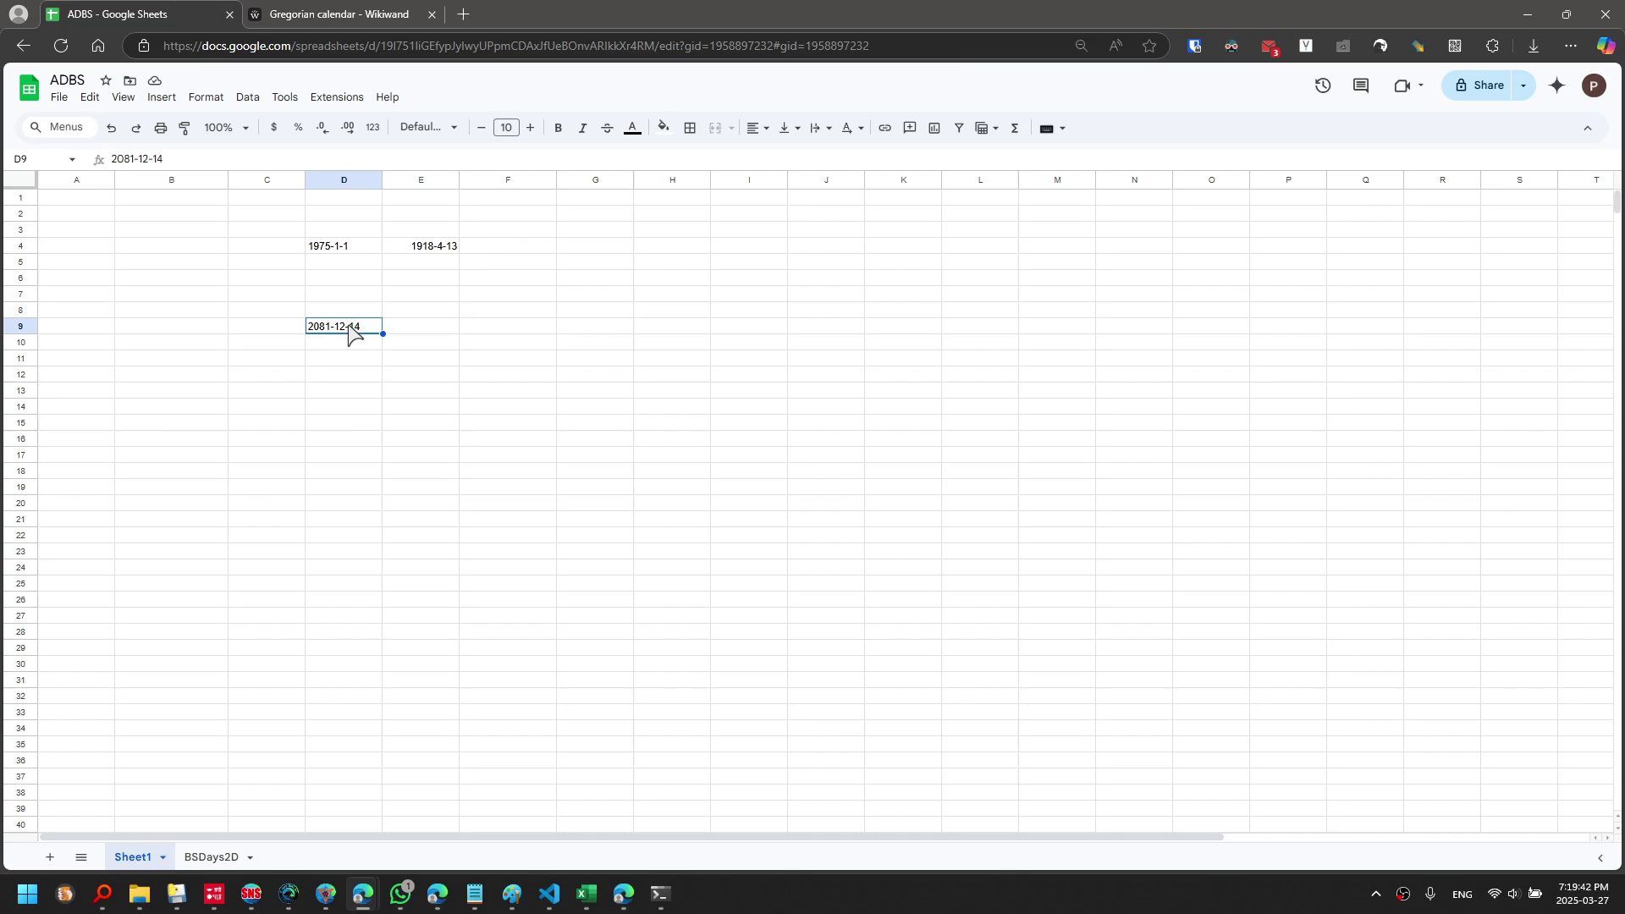
Review the reference pair in D4:E4 against the date in D9 and its adjacent cell E9
click(435, 252)
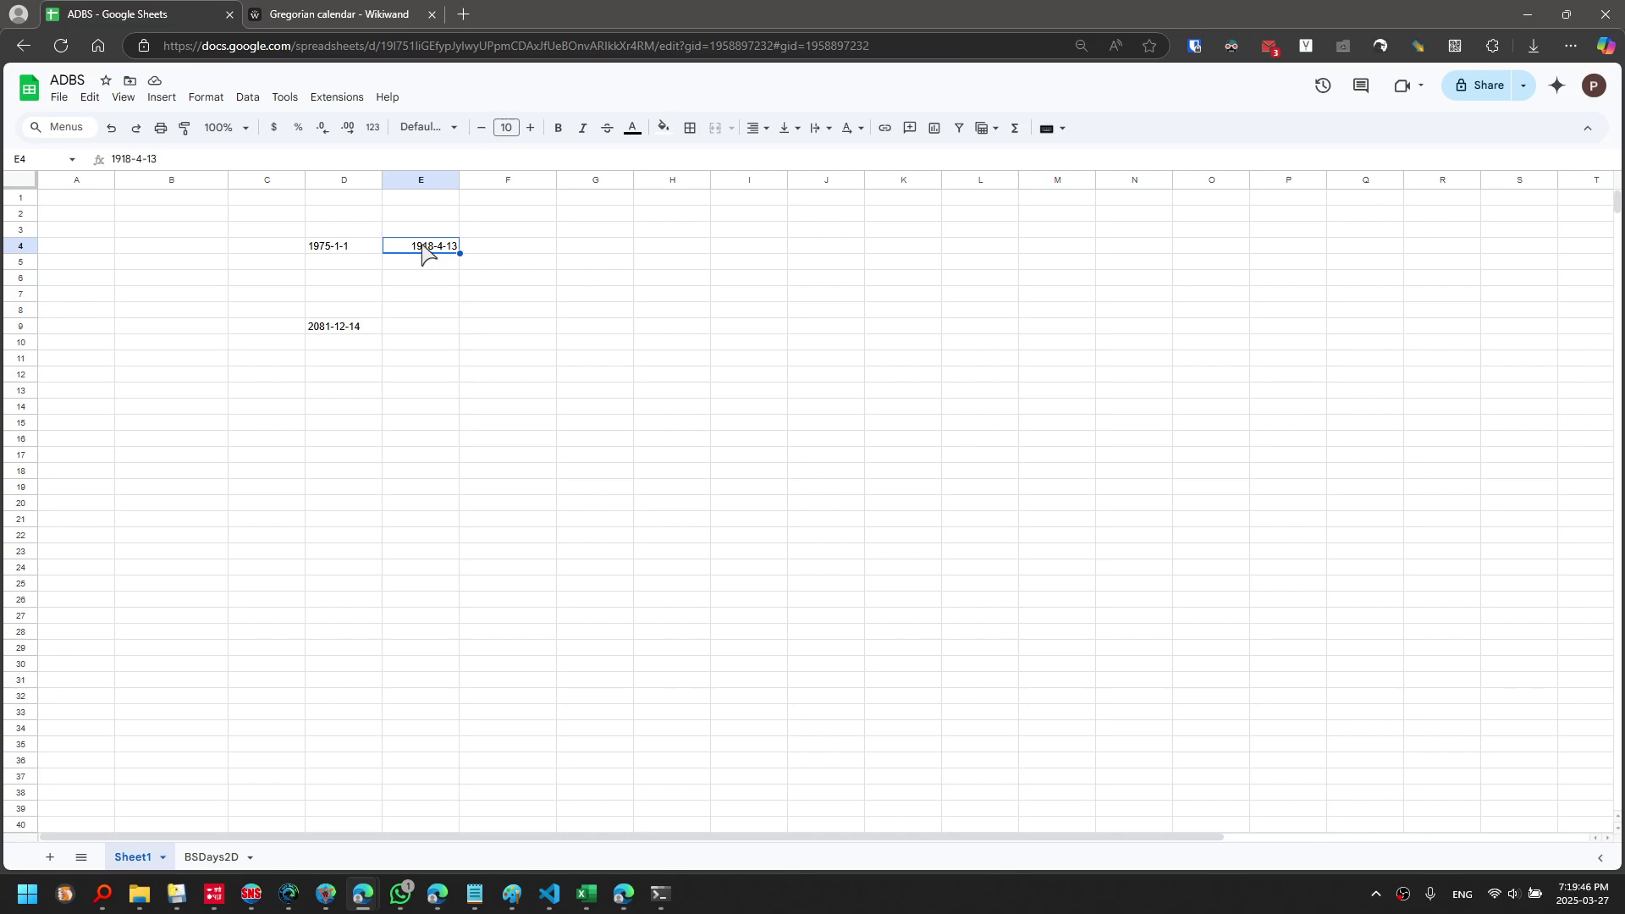
click(422, 329)
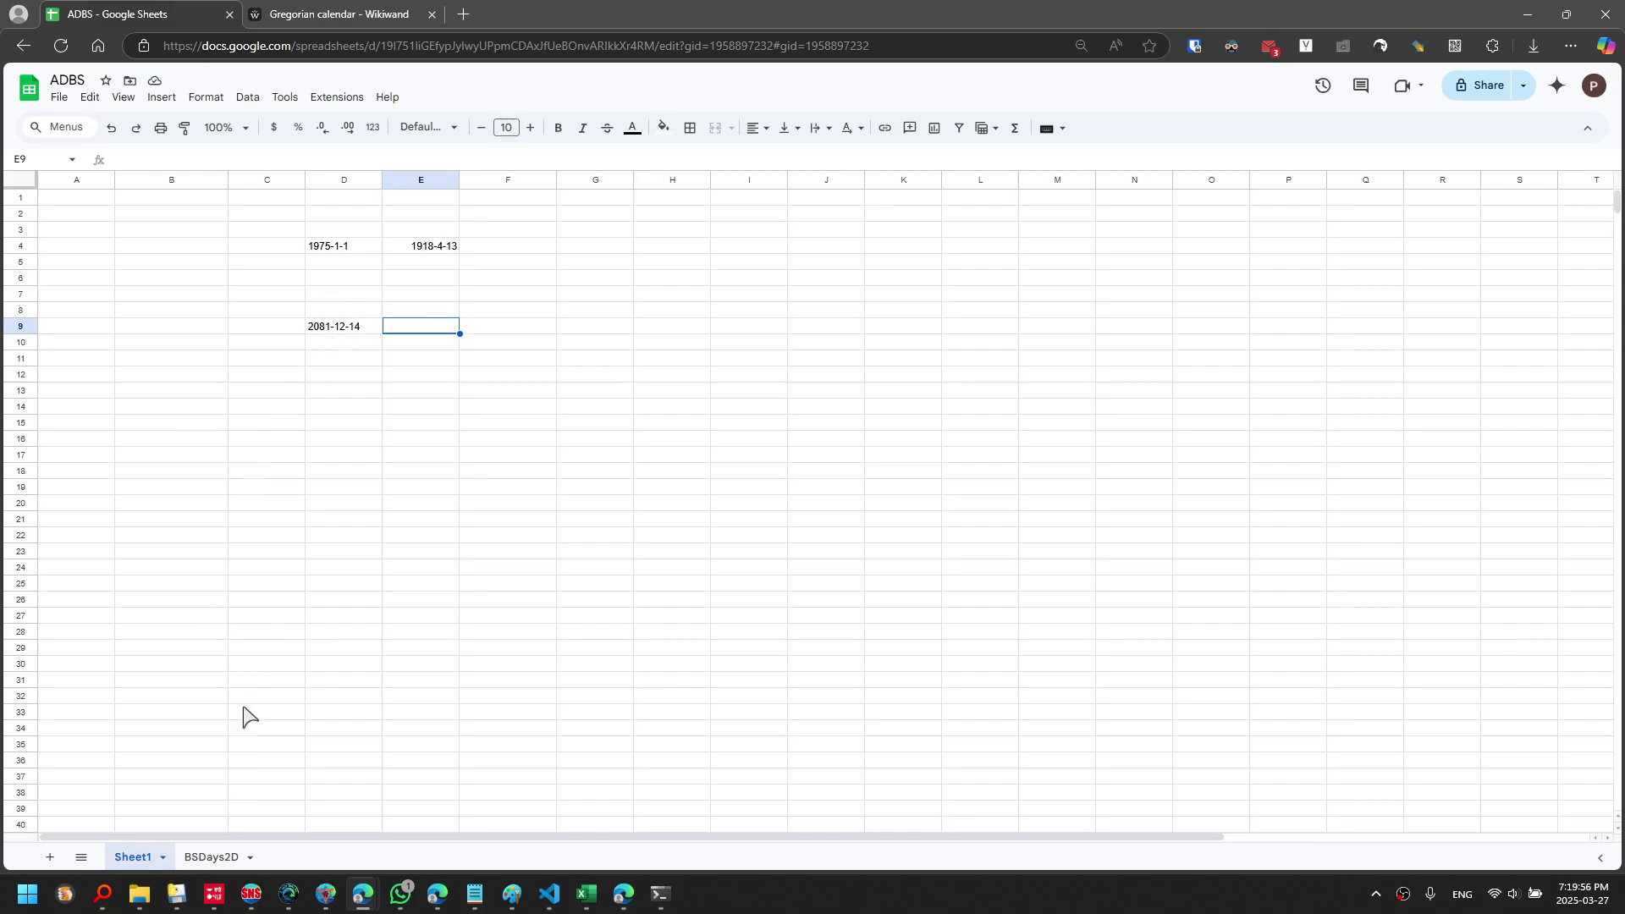
click(340, 251)
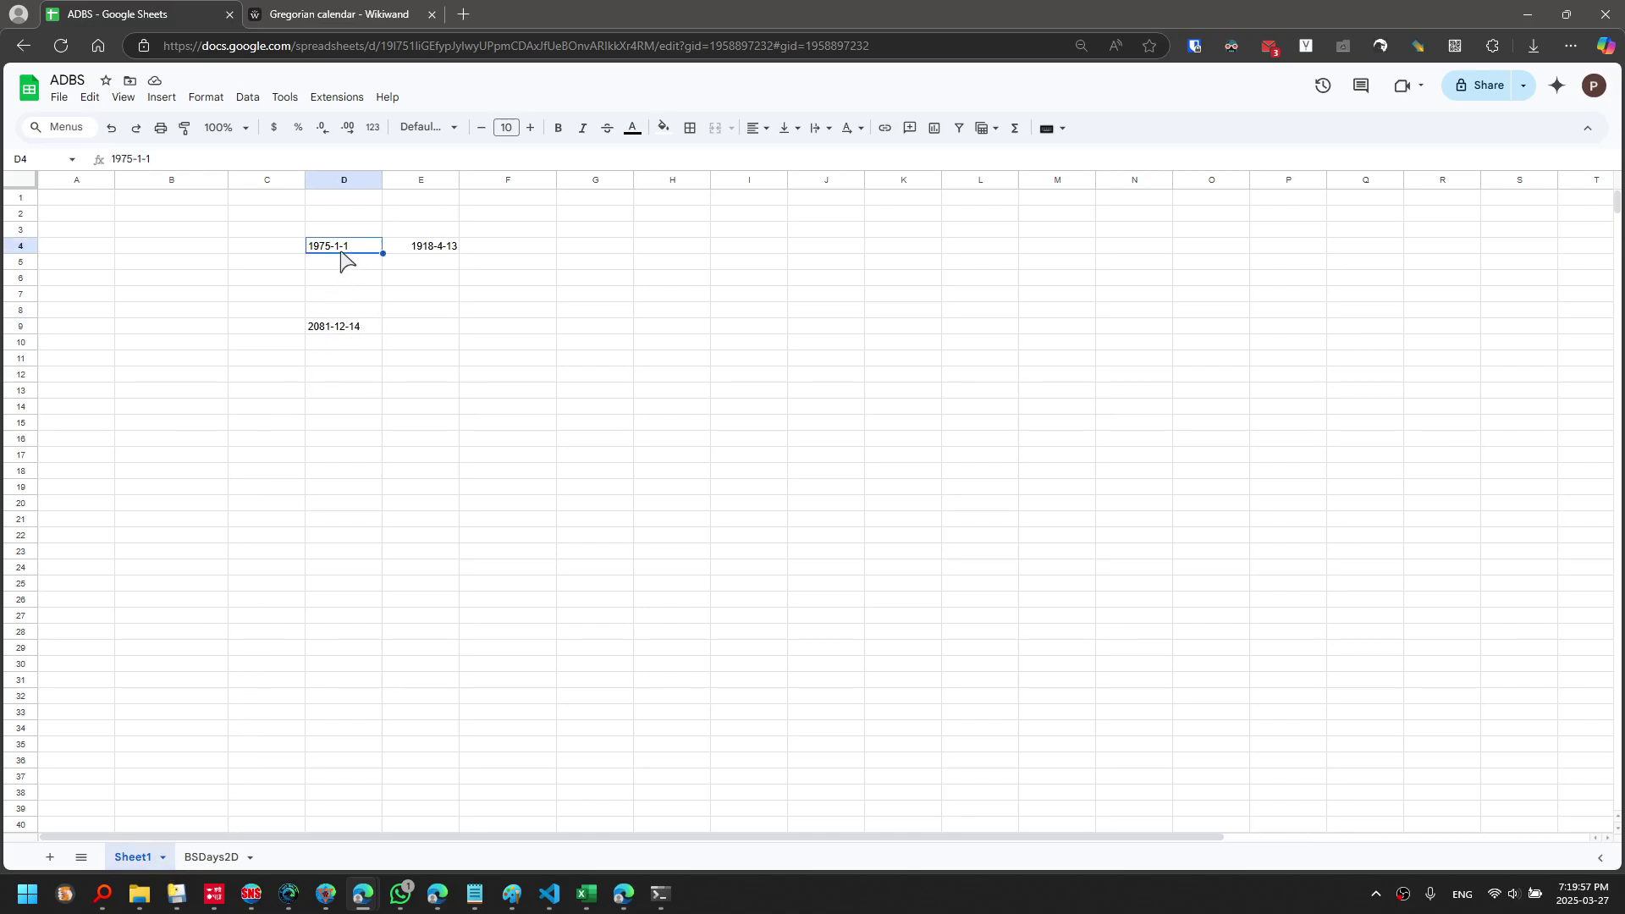
click(338, 330)
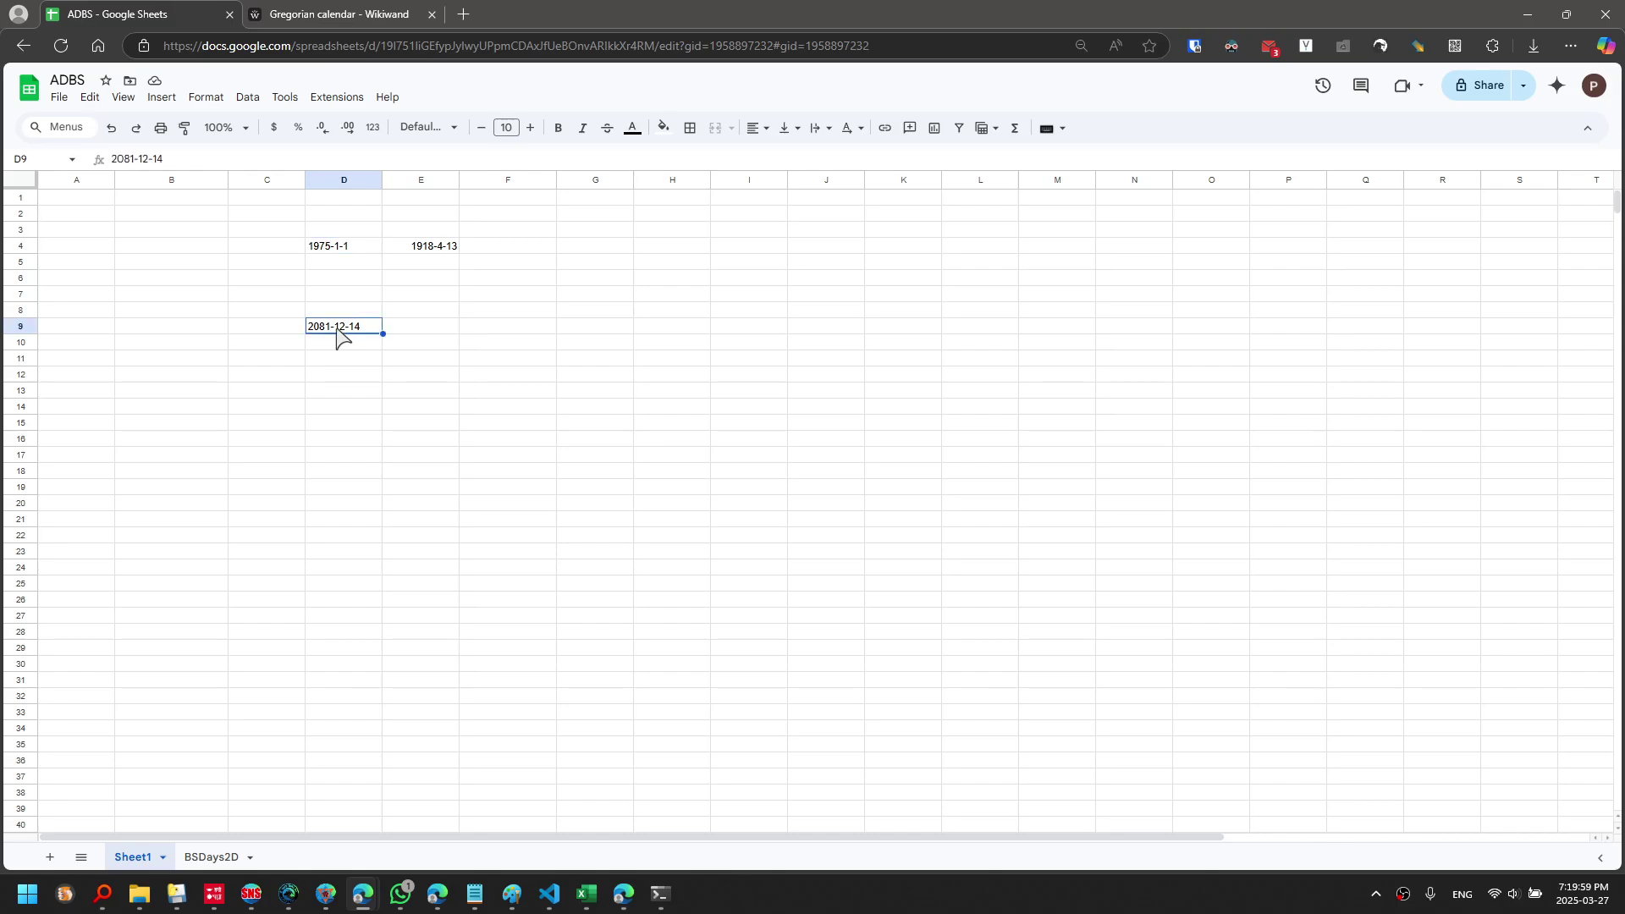
Total all month lengths for 1975 to 2080 (B2:M107) on BSDays2D and enter 38717 in I17 of Sheet1
click(222, 870)
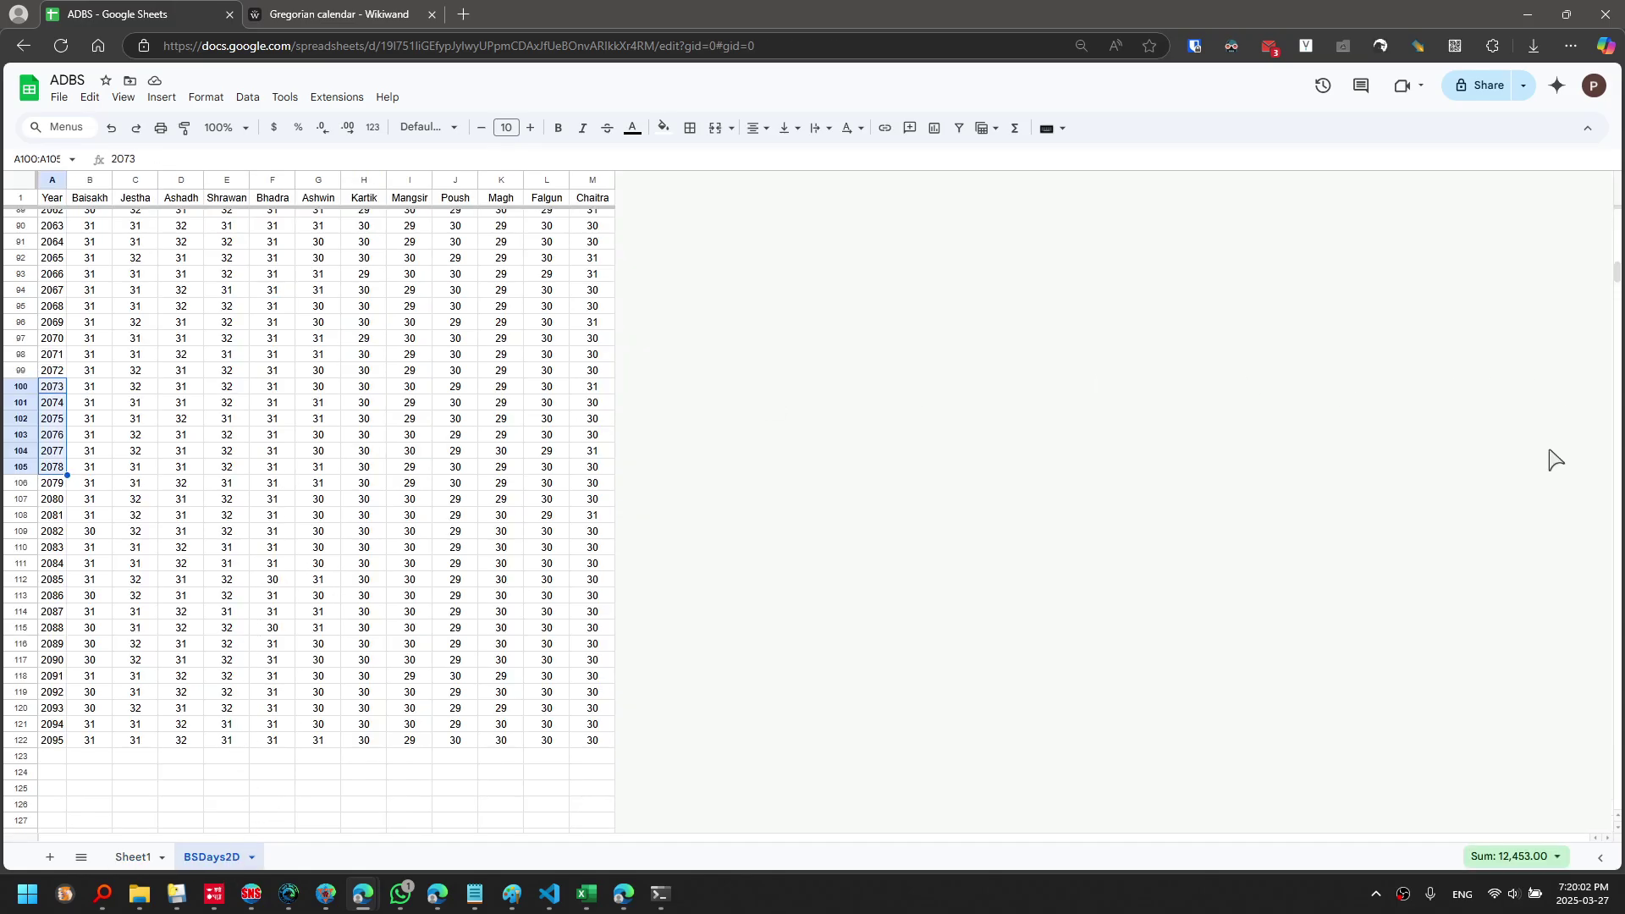
drag(1617, 270, 1516, 225)
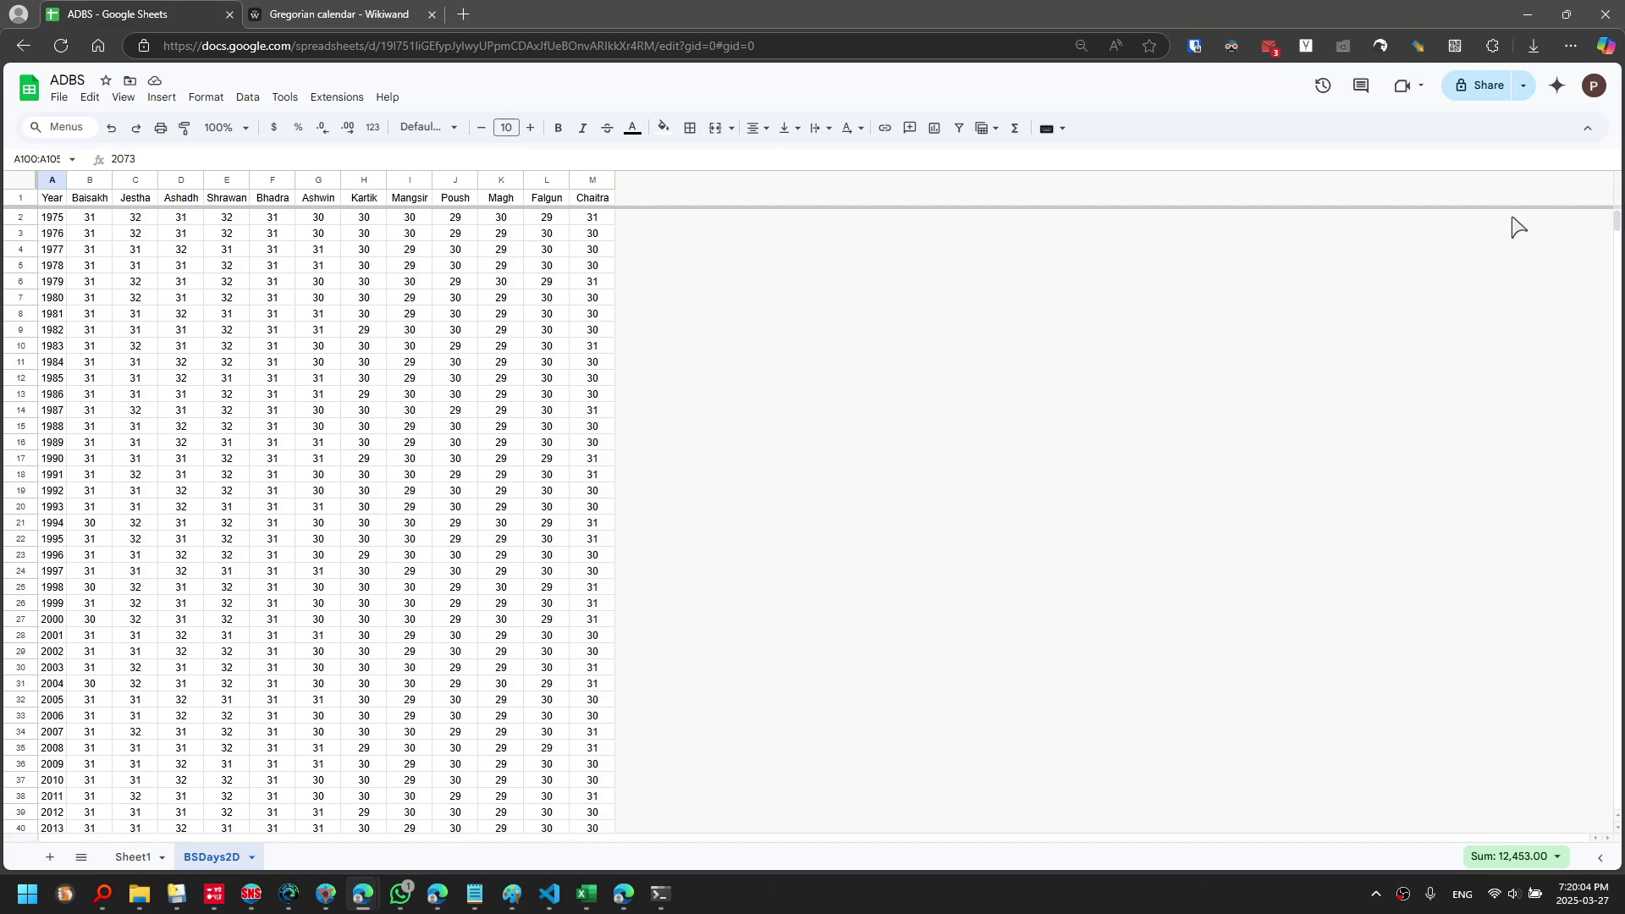
click(77, 217)
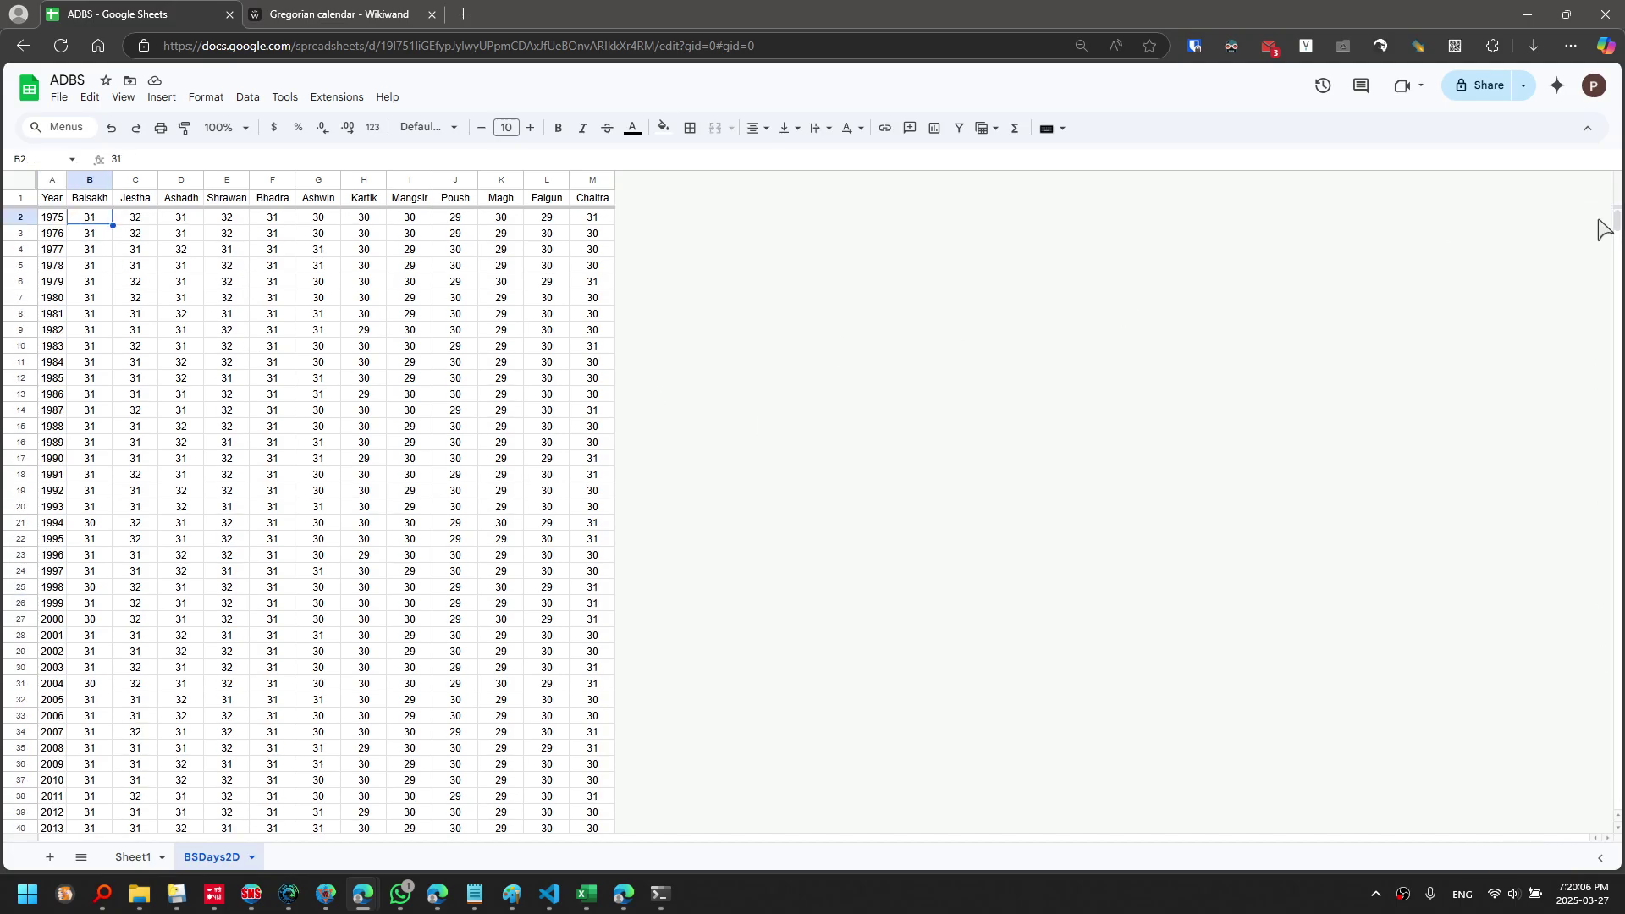
scroll(812, 517, down, 20)
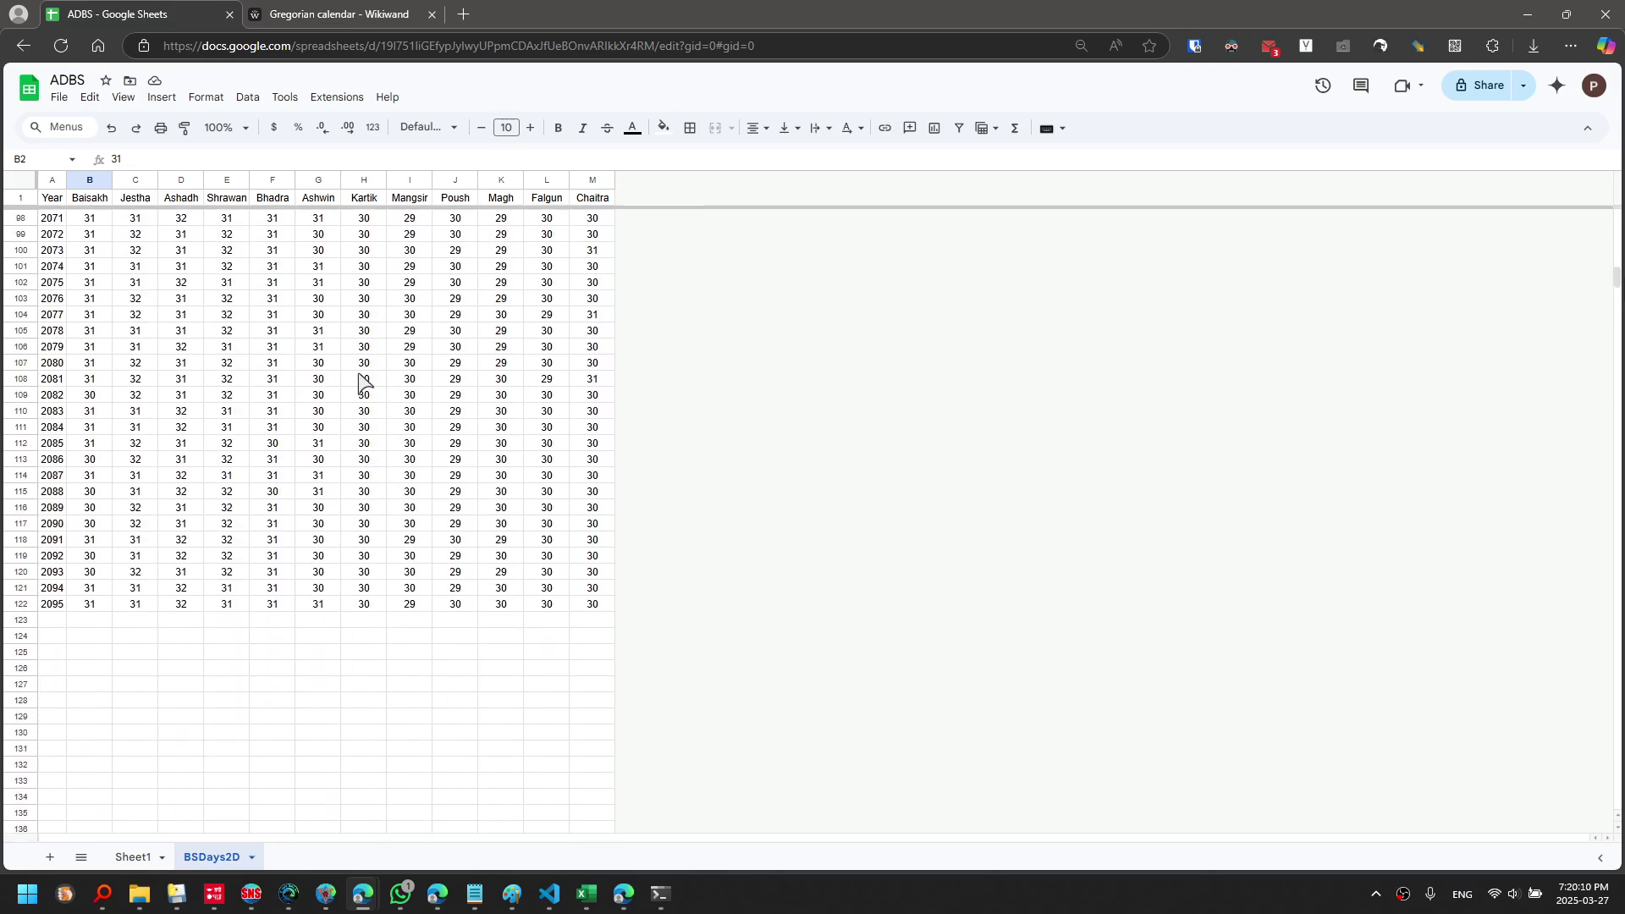
shift+click(606, 364)
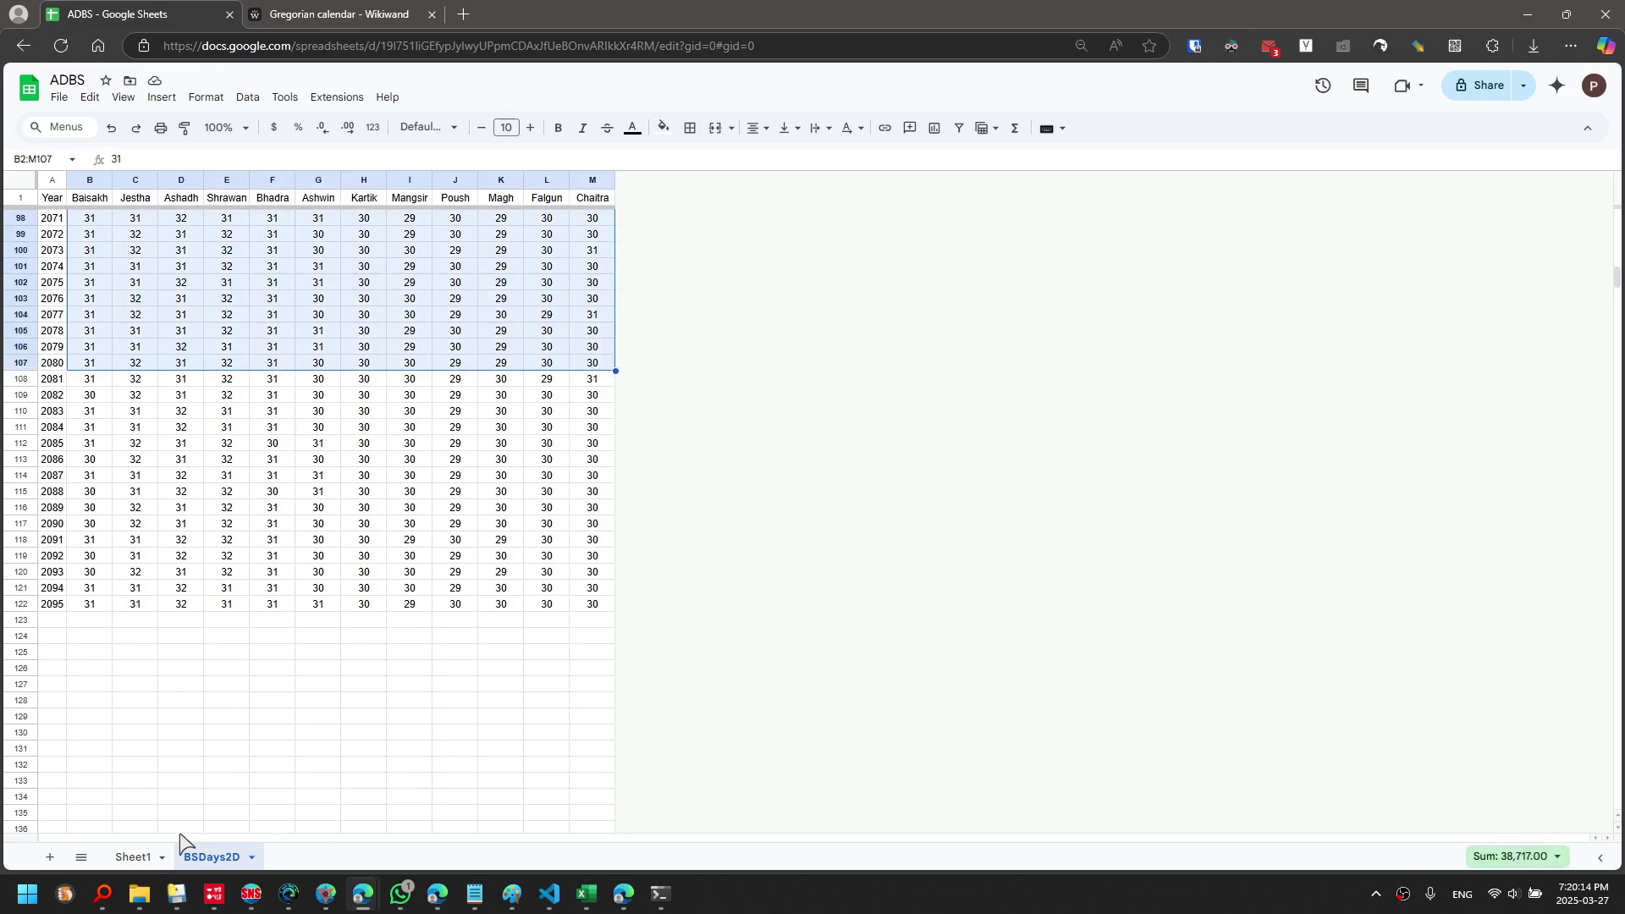
click(123, 855)
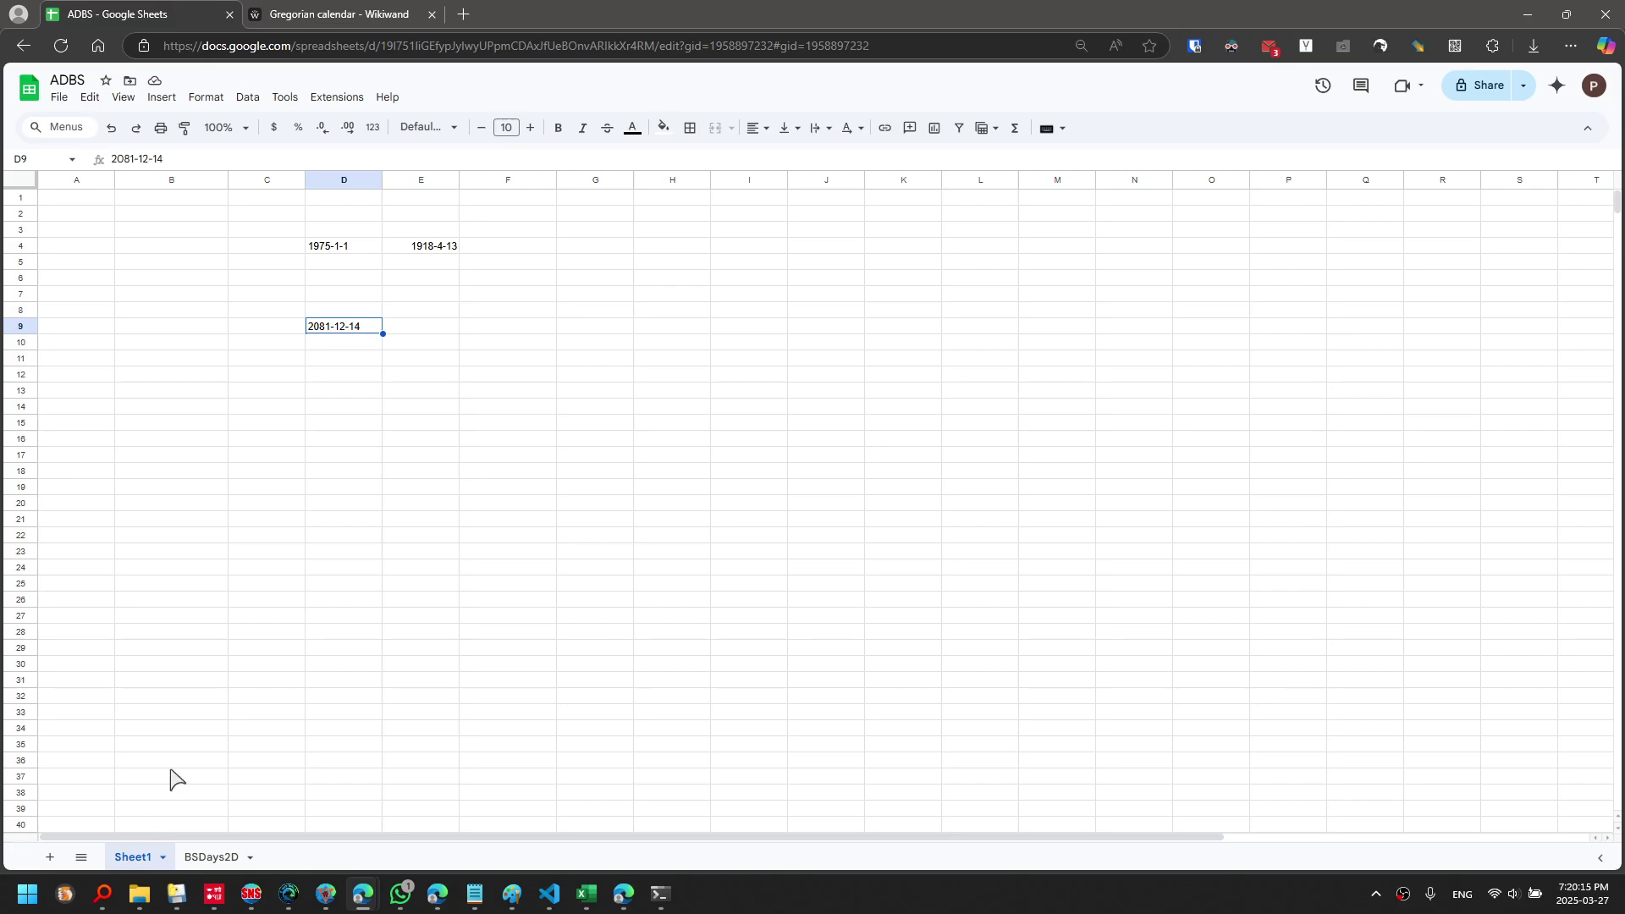
click(745, 461)
text(38717)
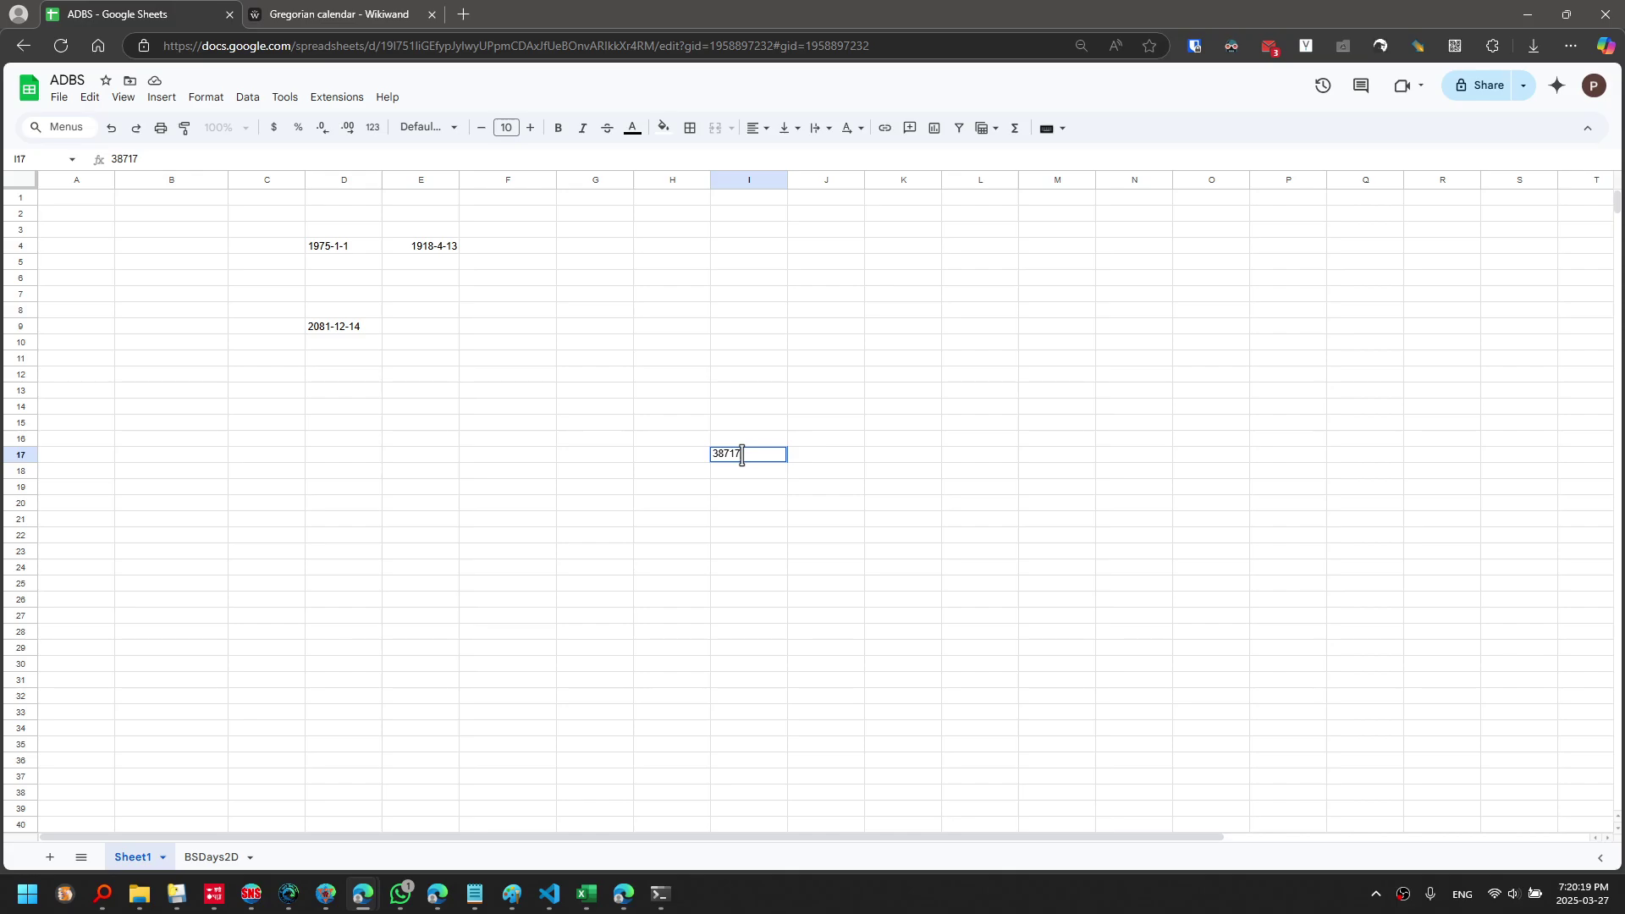
key(Return)
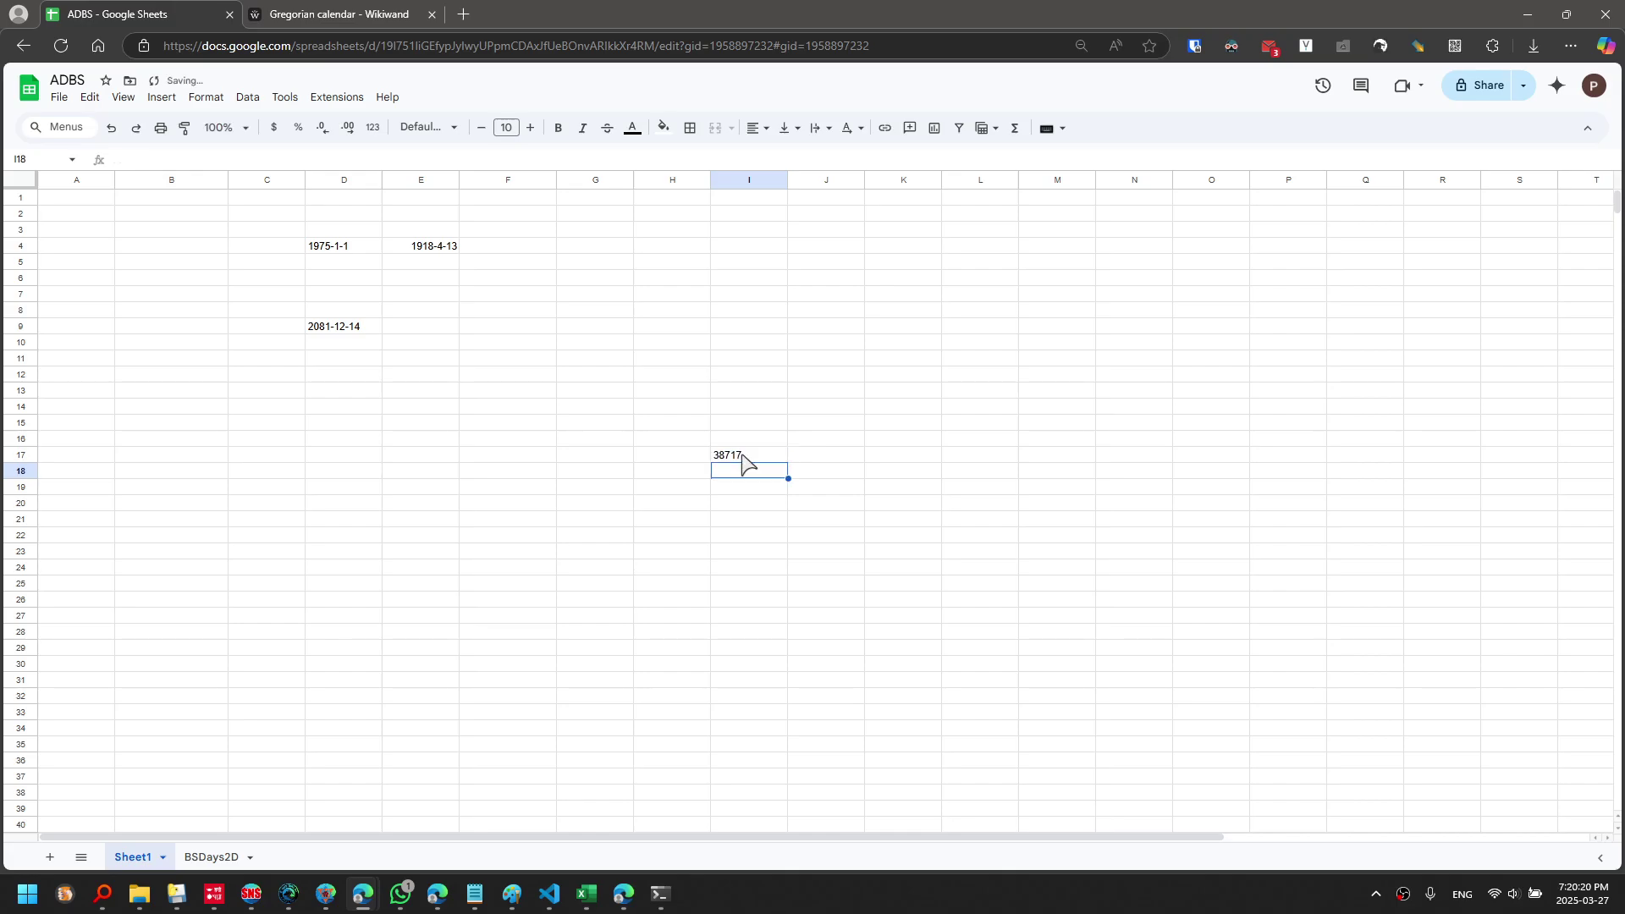
Set the number format of the whole column I on Sheet1 to Automatic
click(742, 461)
click(377, 128)
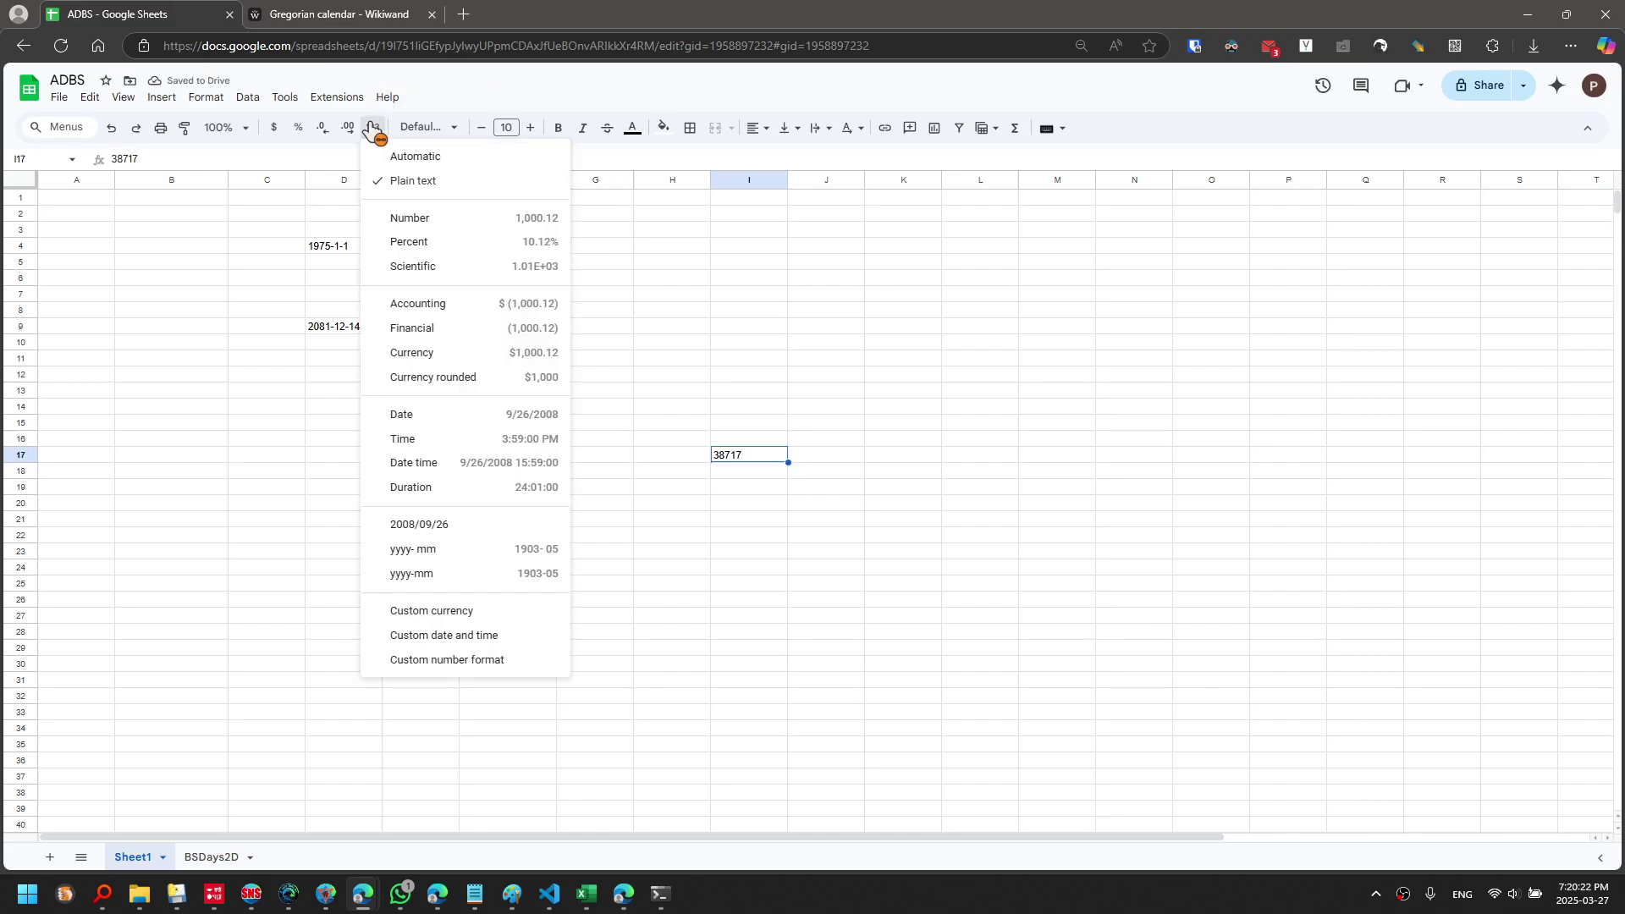
click(376, 132)
click(756, 180)
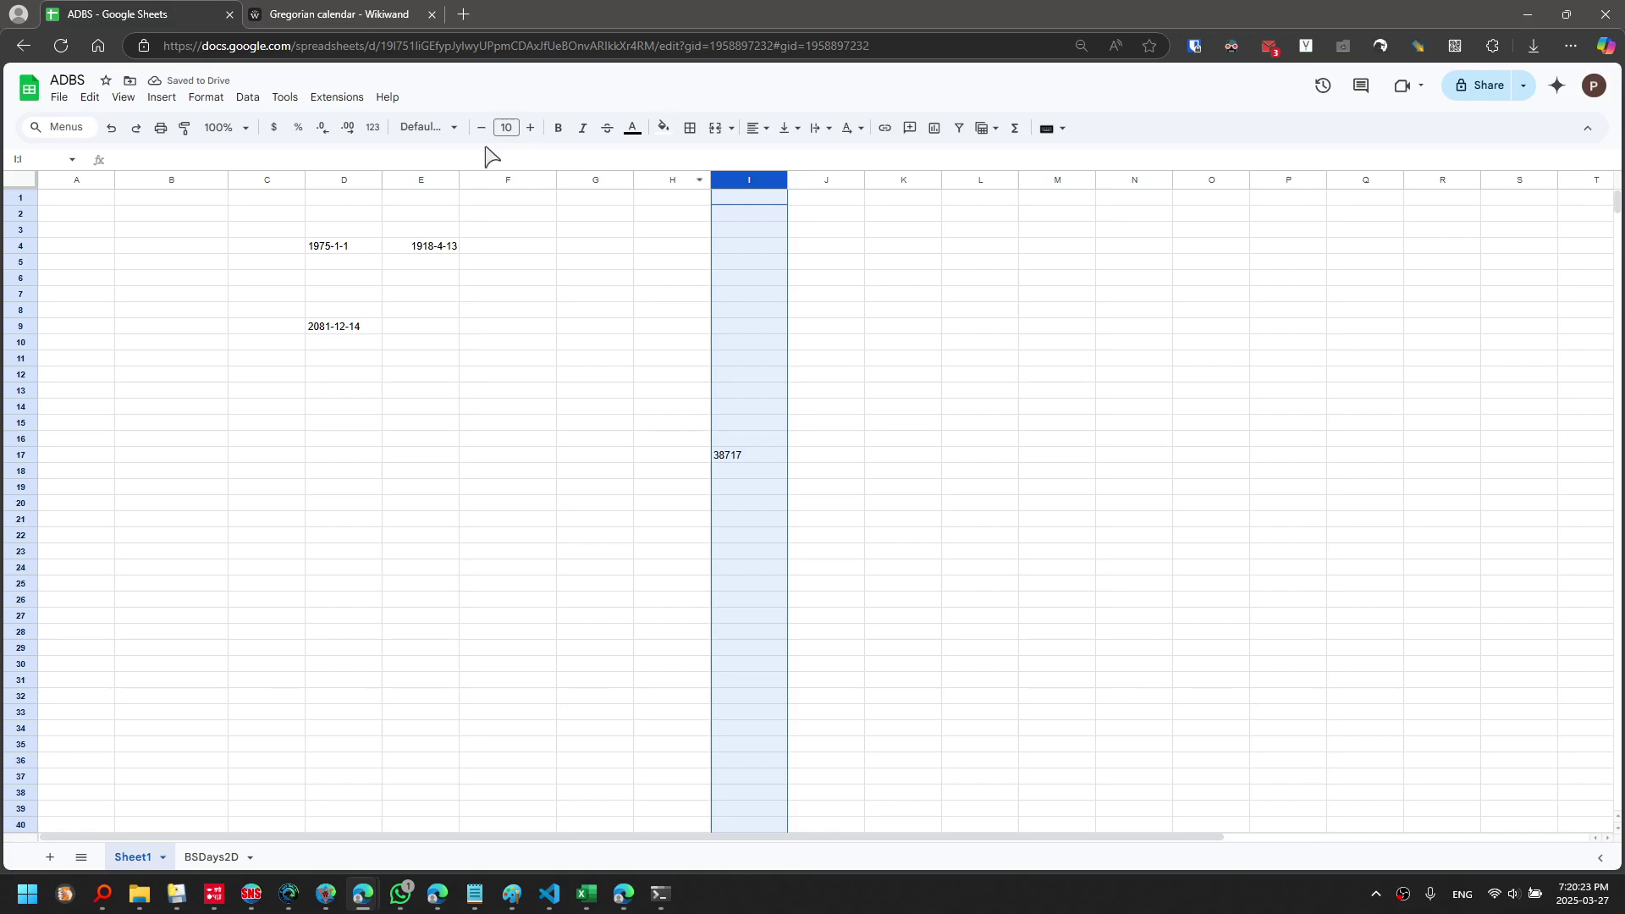
click(377, 129)
click(398, 158)
Total the 2081 month lengths from Baisakh to Falgun on BSDays2D and enter 335 in I18 of Sheet1
click(223, 857)
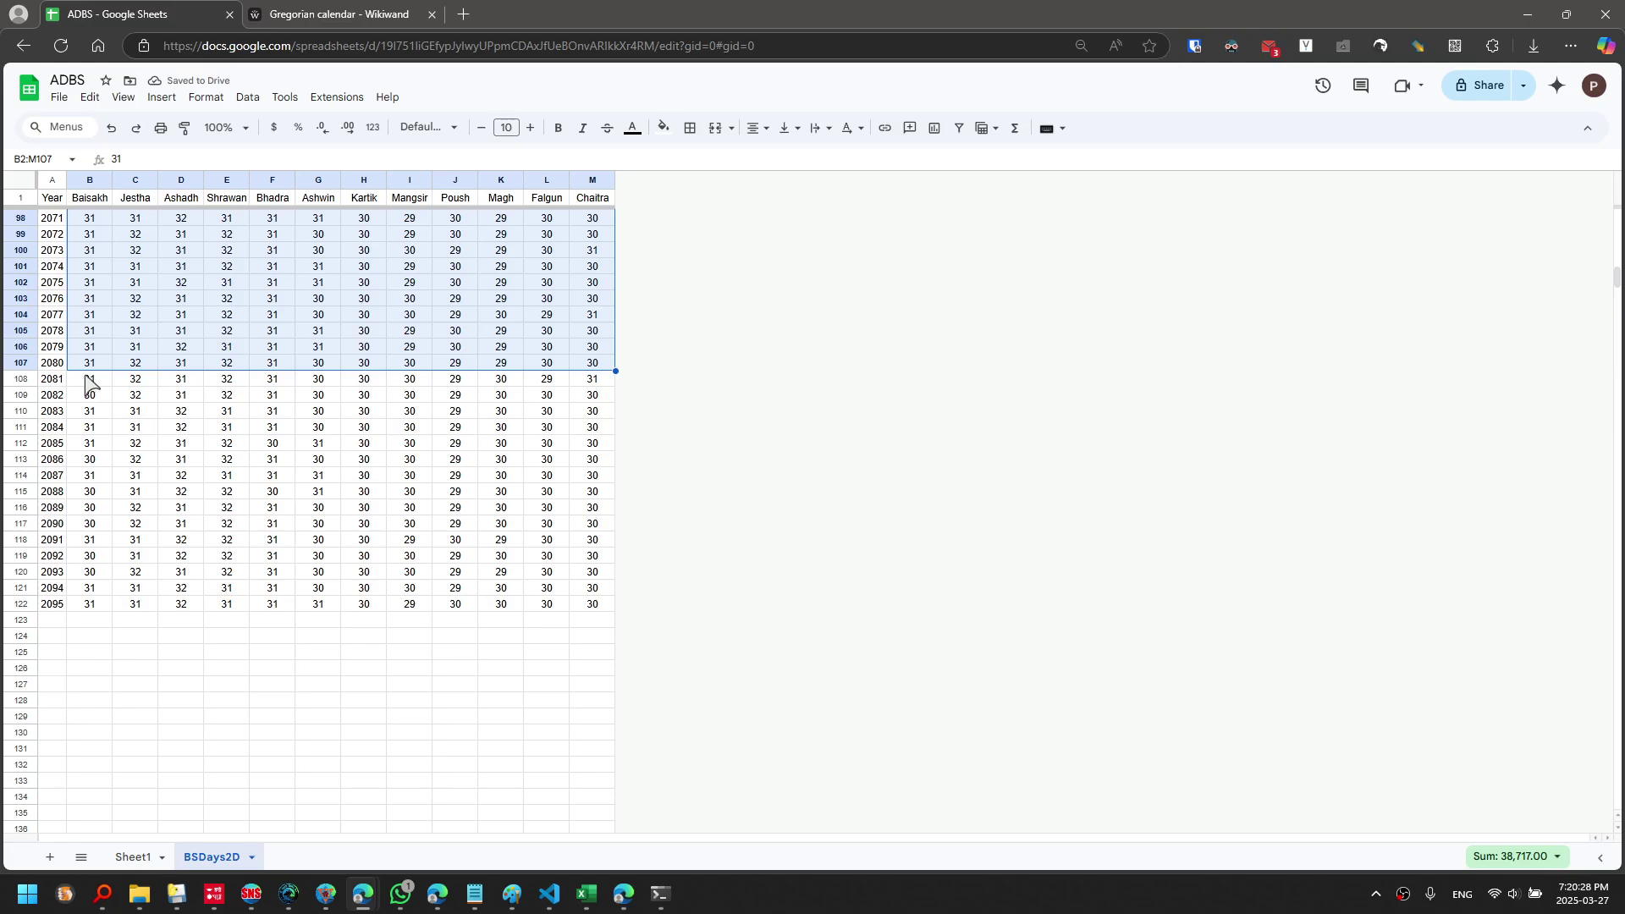
drag(90, 385, 525, 385)
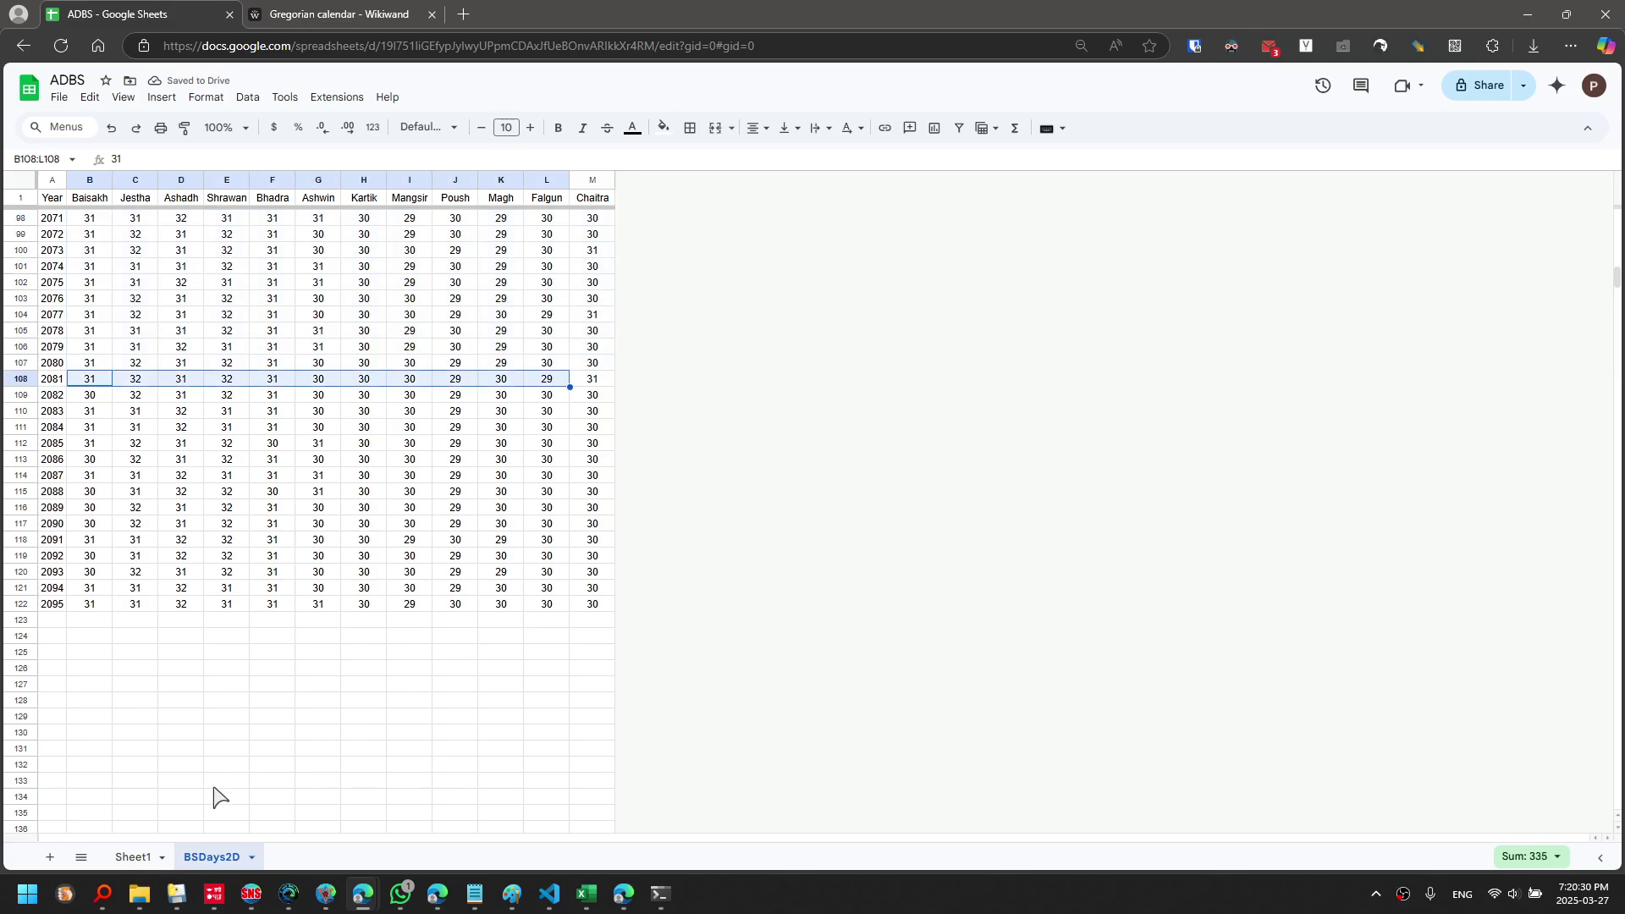
click(133, 856)
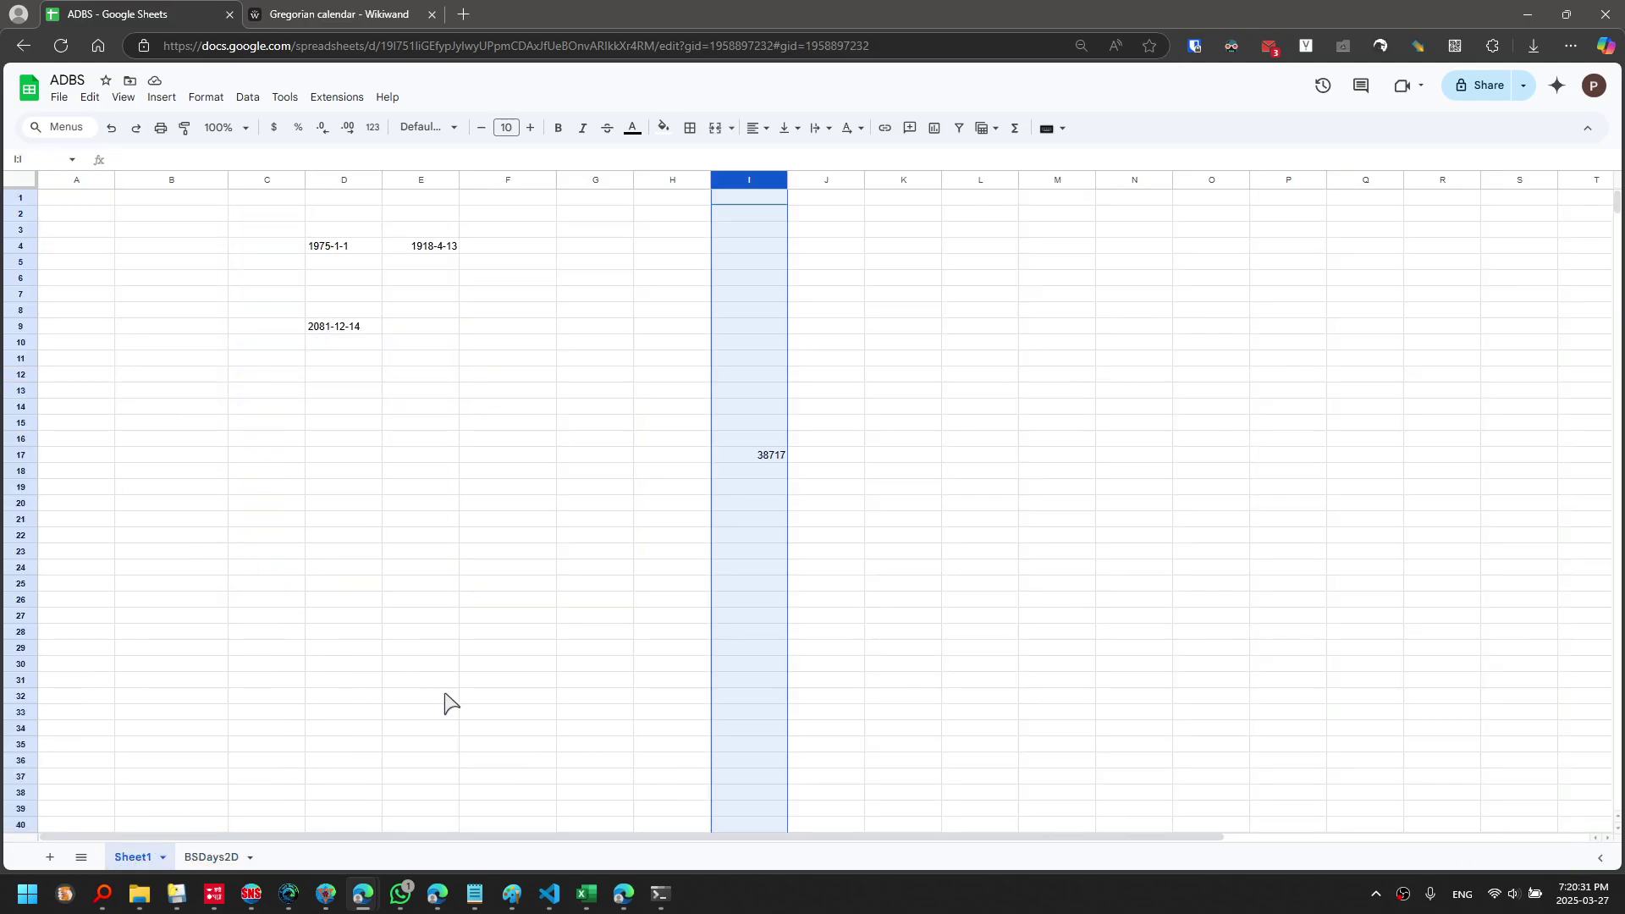
click(743, 475)
text(335)
key(Return)
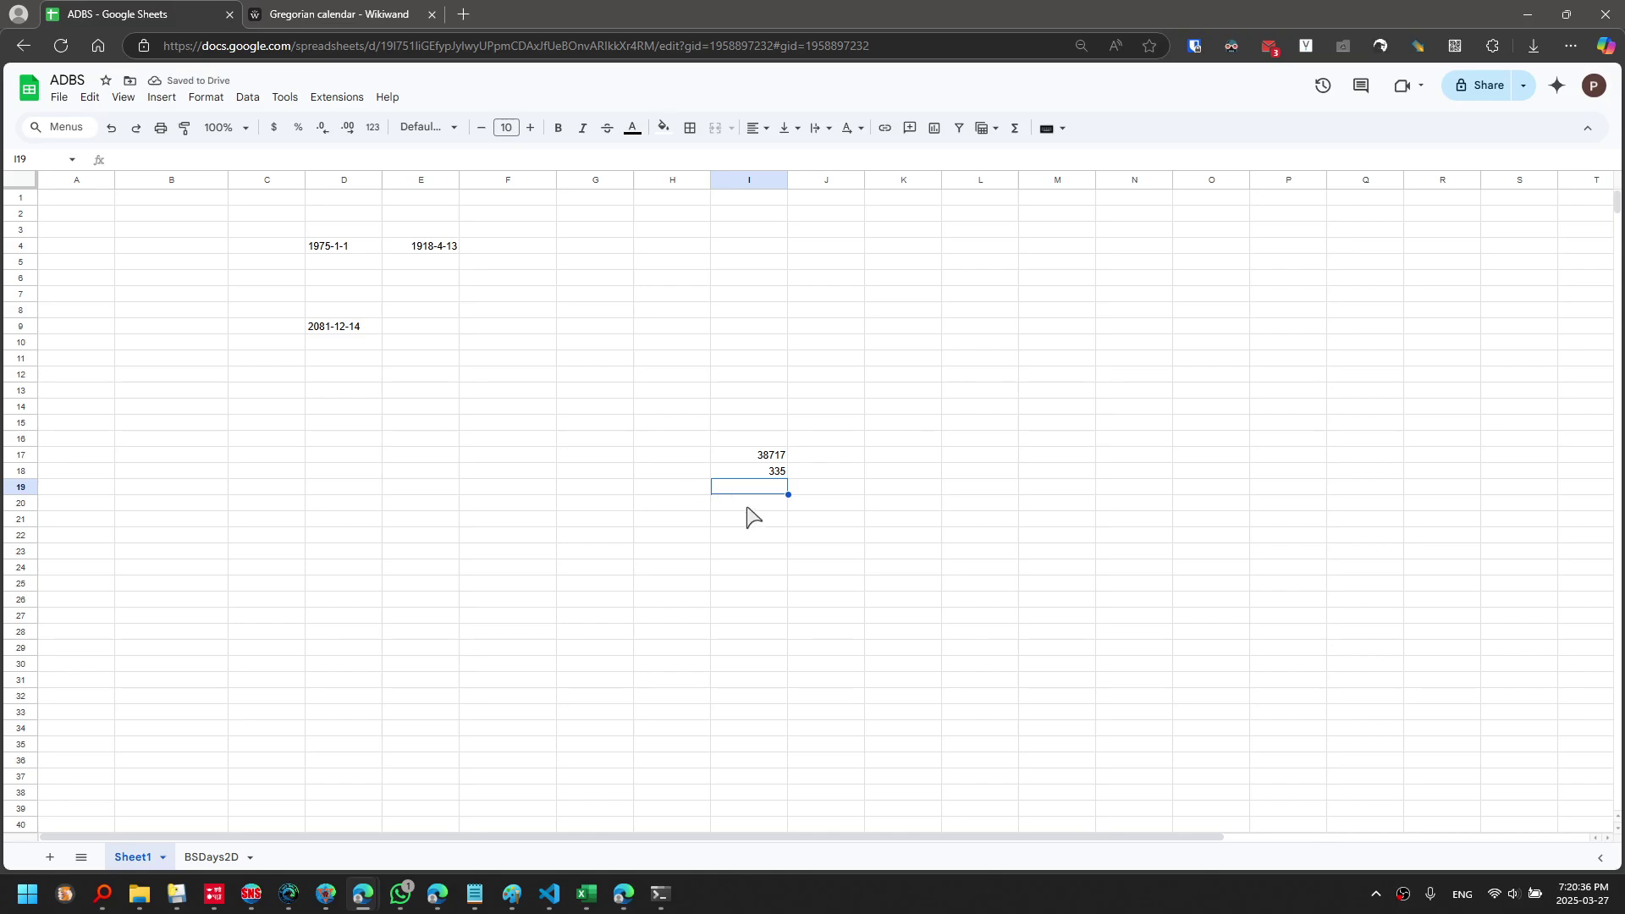
Enter the 14 days of the final month in I19 and a -1 correction in I16
text(14)
key(Return)
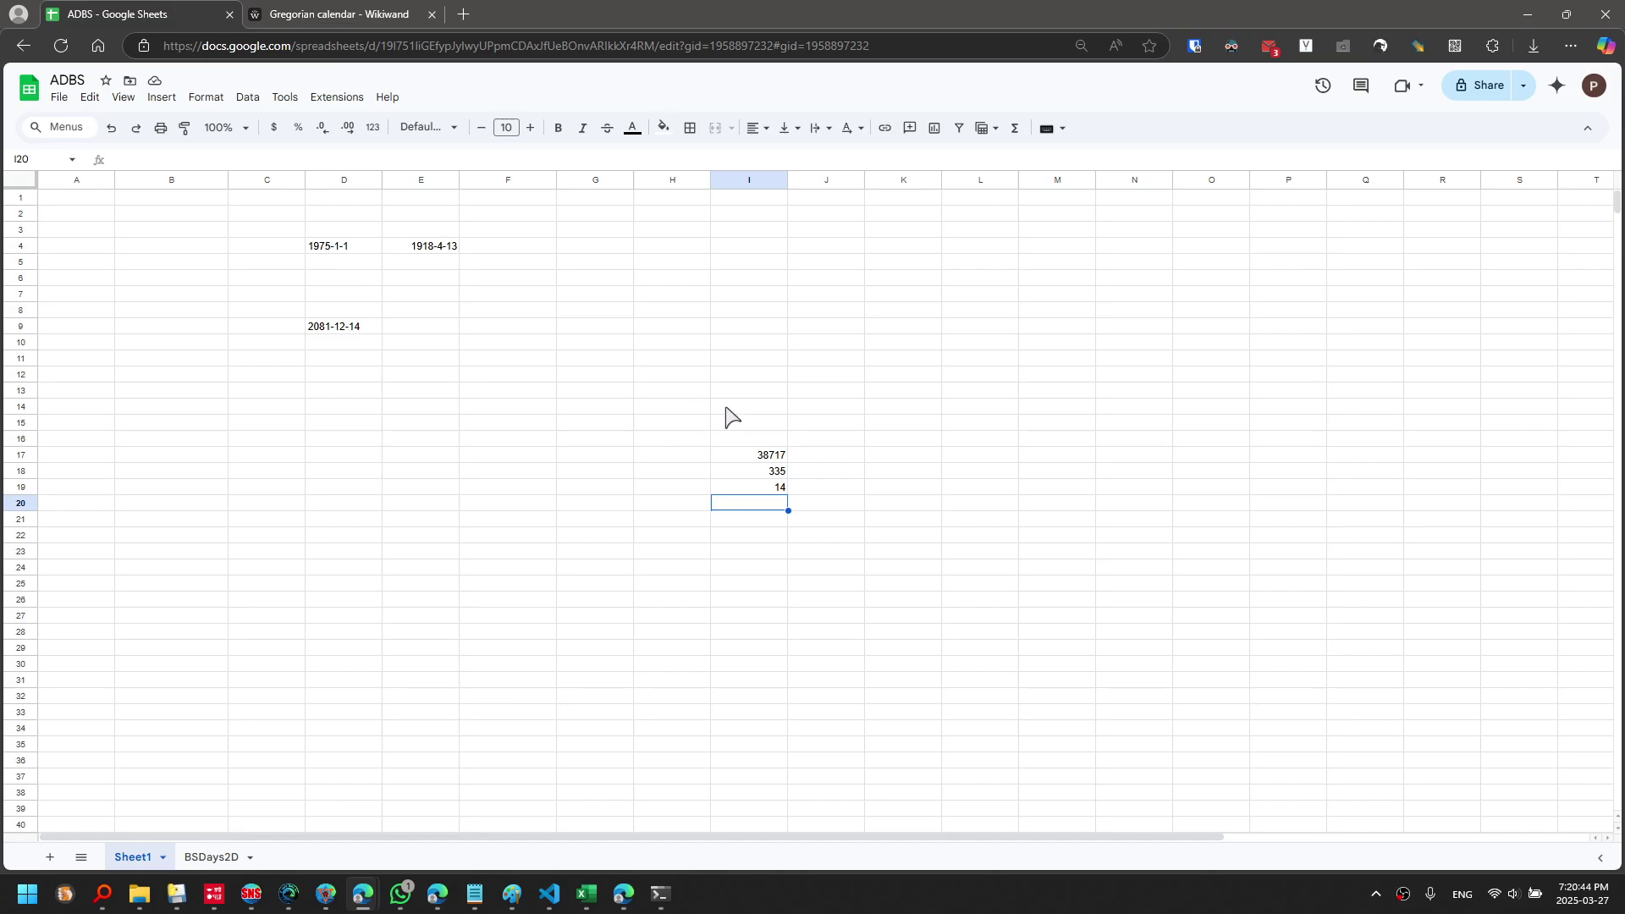
drag(767, 461, 755, 494)
click(763, 507)
click(751, 438)
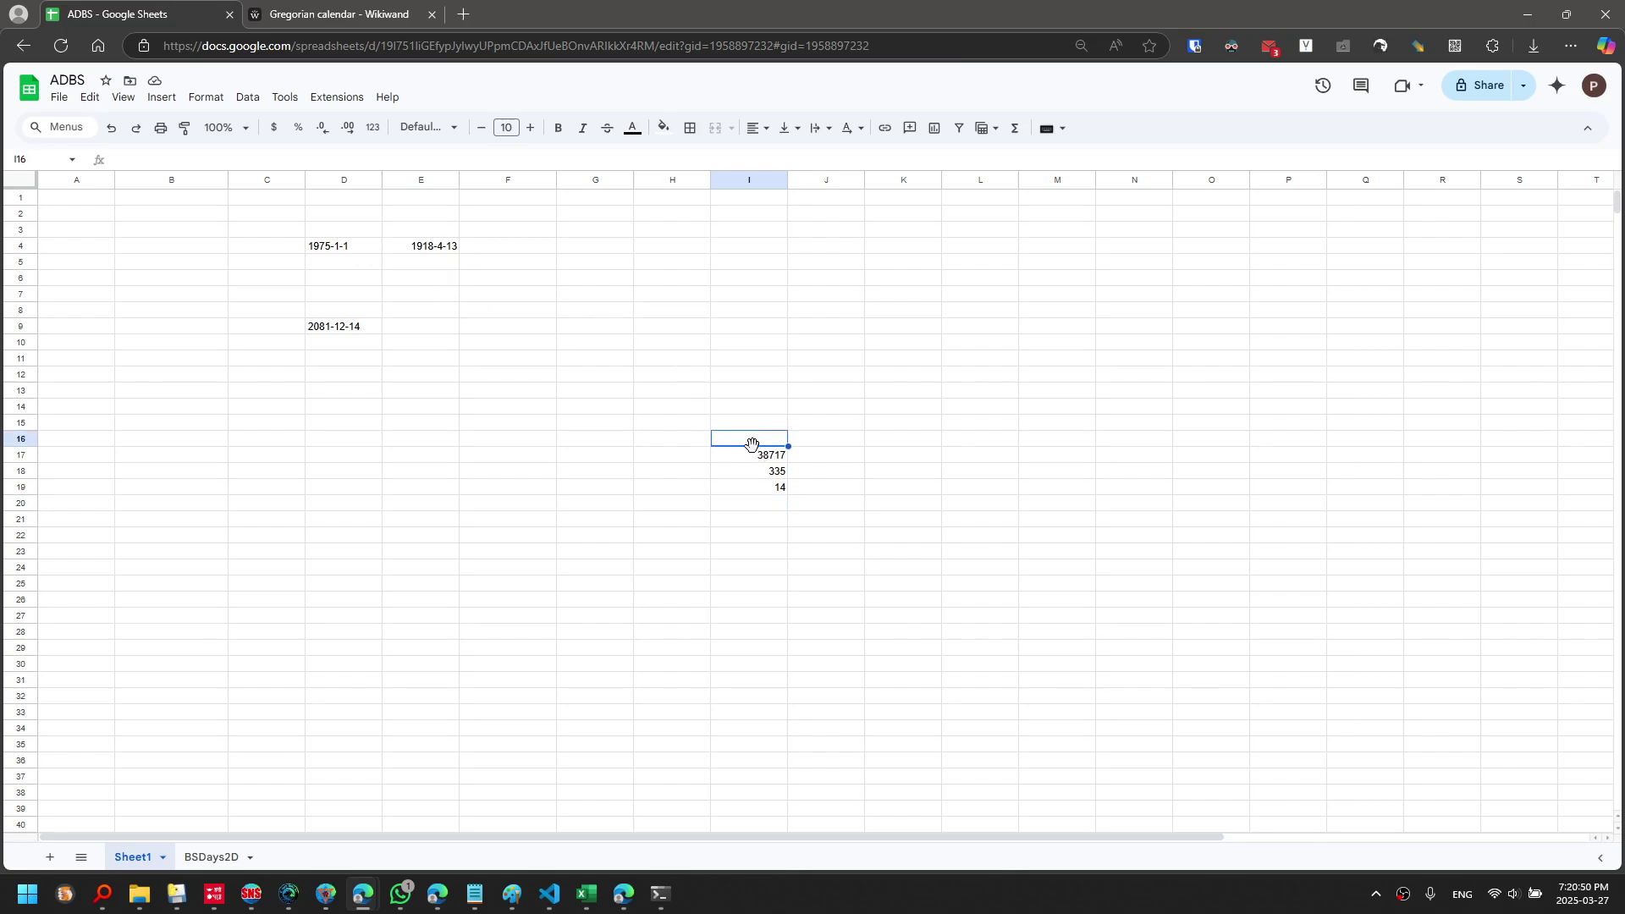
text(-1)
key(Return)
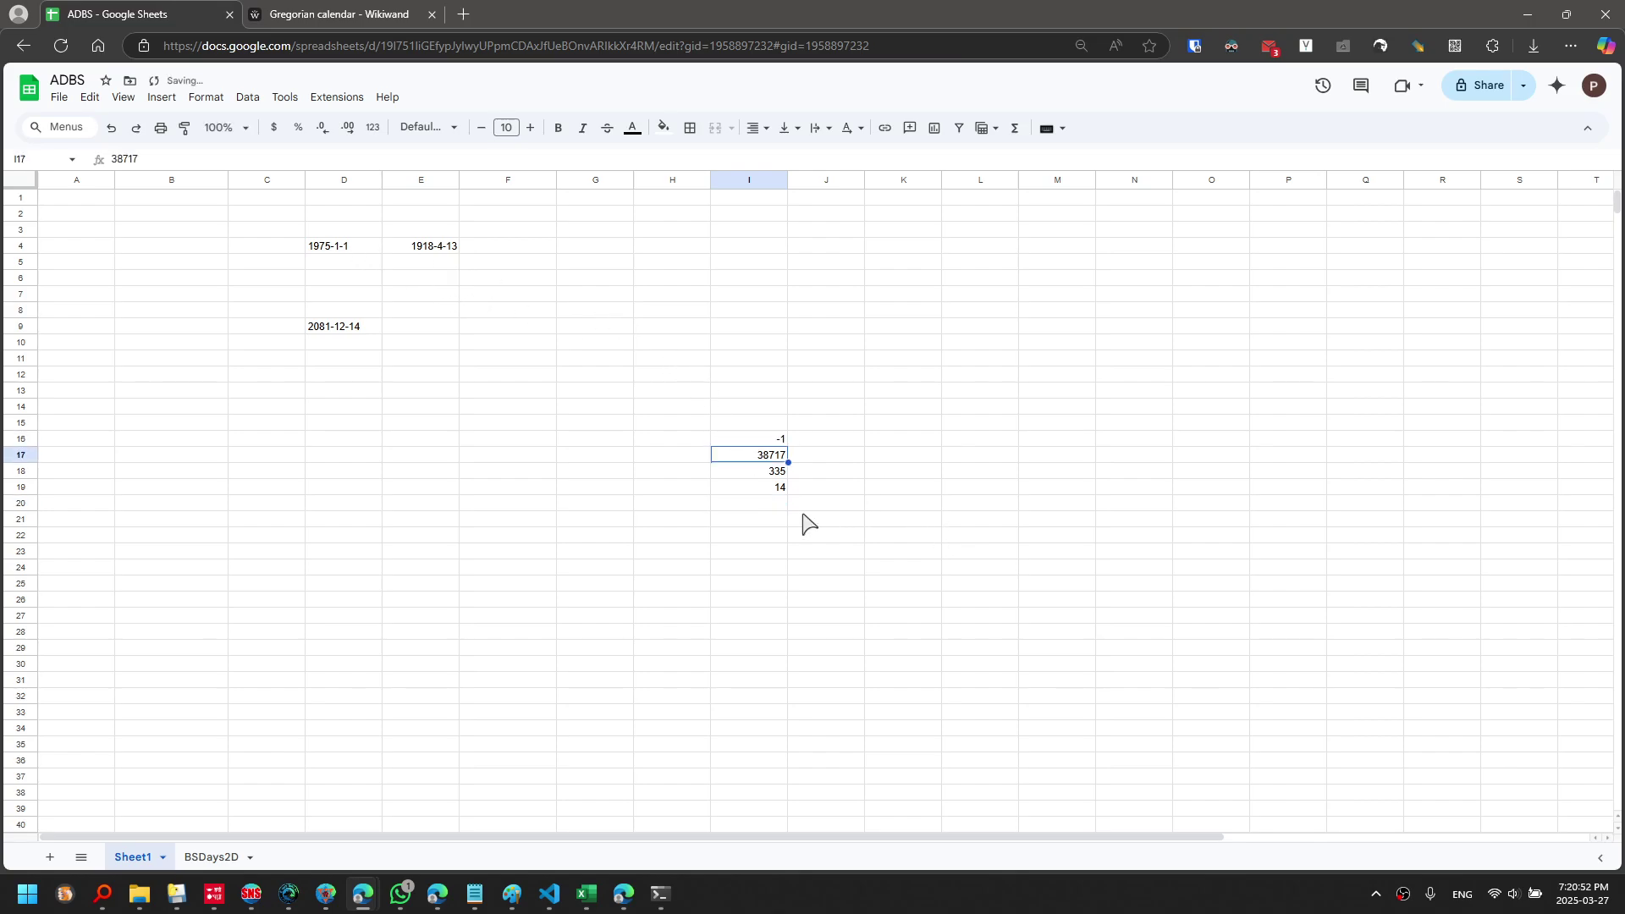
Total the day counts in I20 with the formula =SUM(I16:I19) and review the sum with its inputs
click(772, 502)
text(=)
key(Tab)
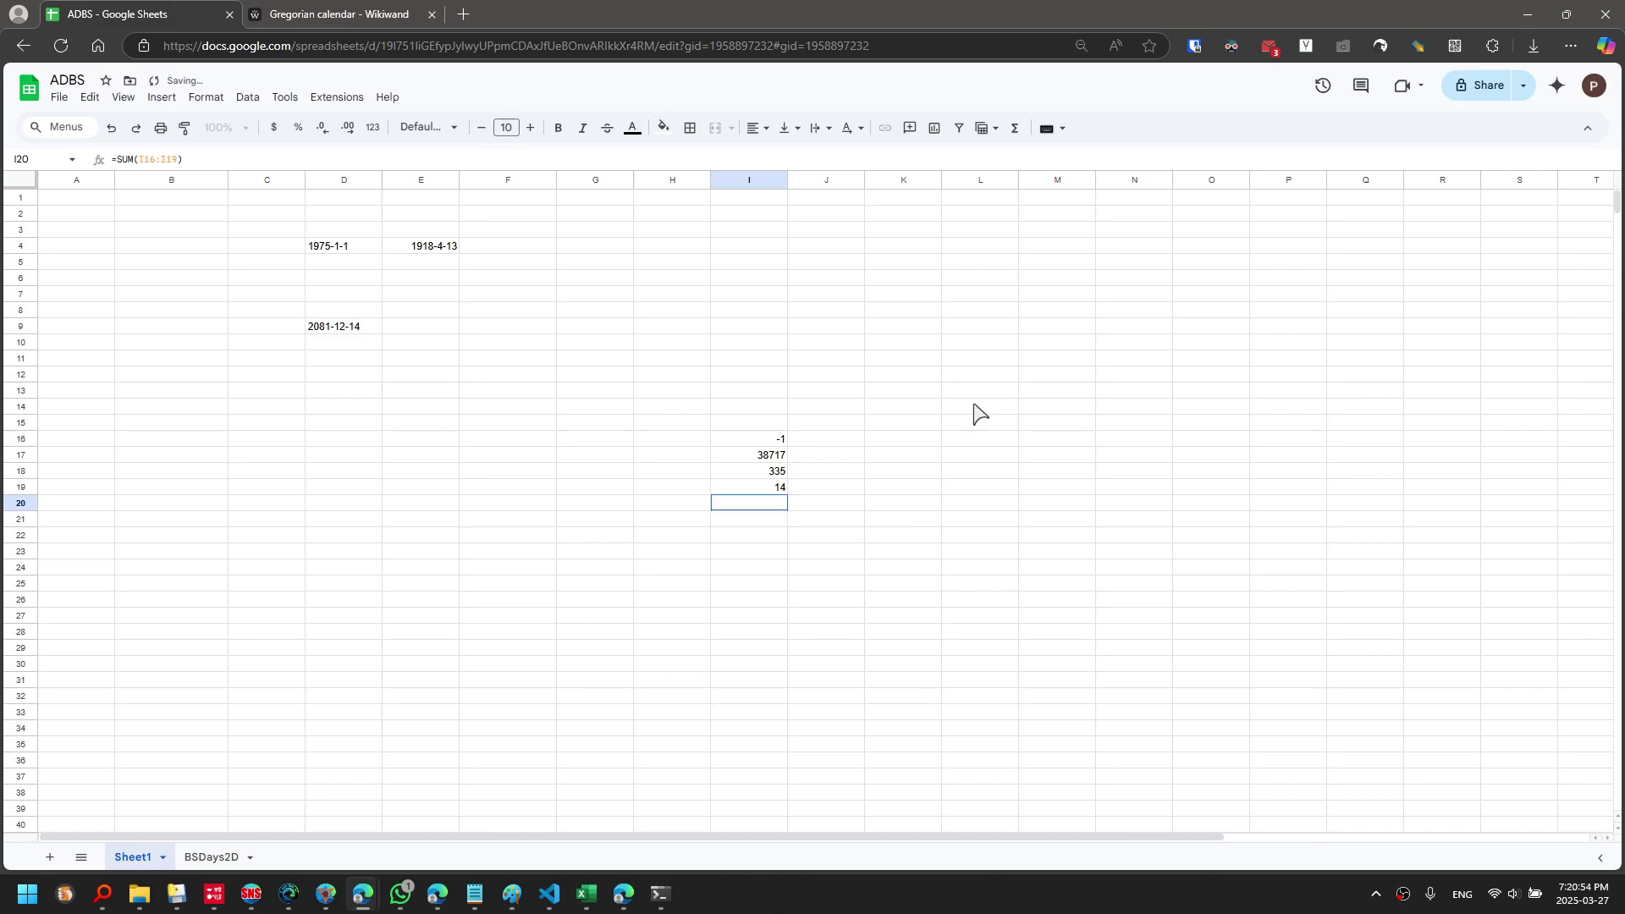
click(354, 330)
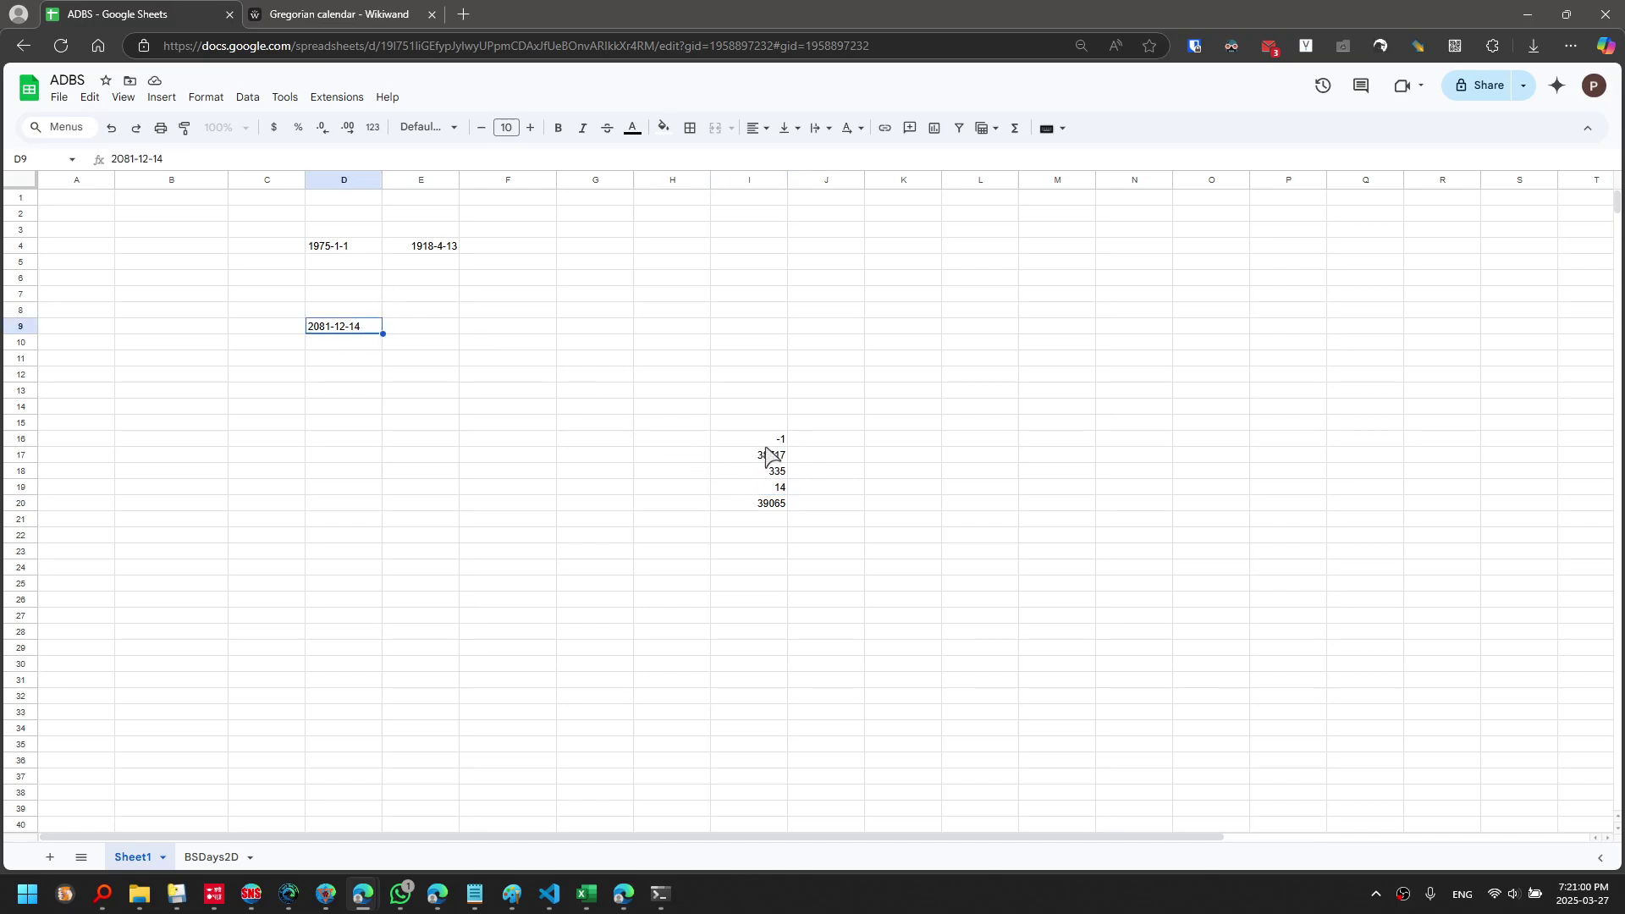
click(766, 440)
click(770, 505)
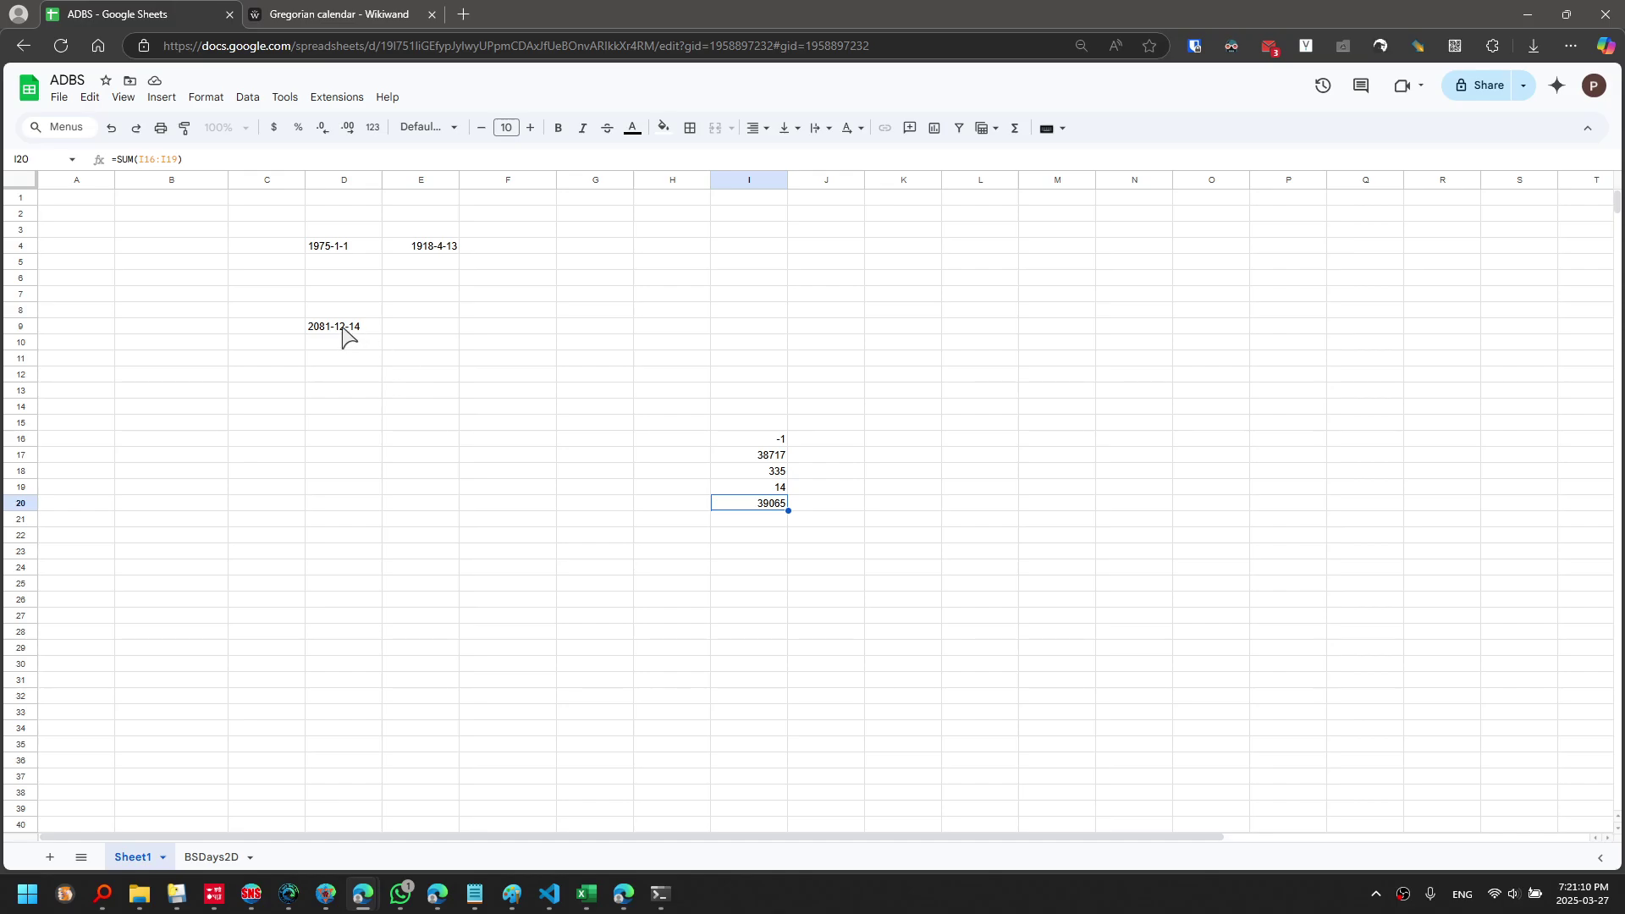
Calculate the counterpart of the D9 date in E9 with the formula =E4+I20
click(421, 330)
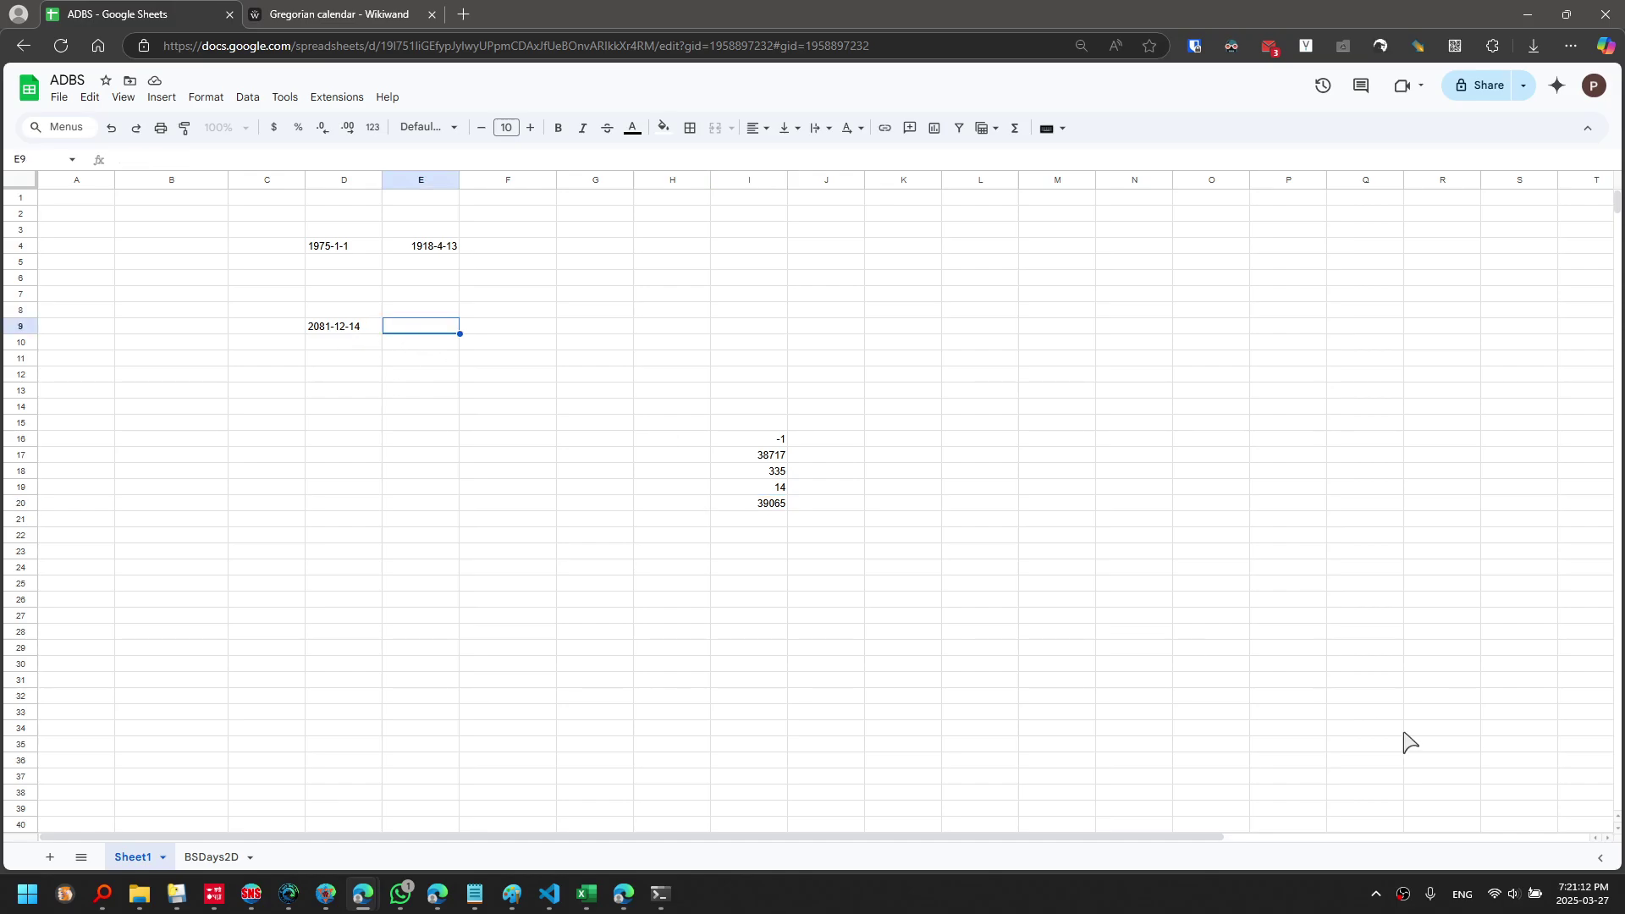
text(=)
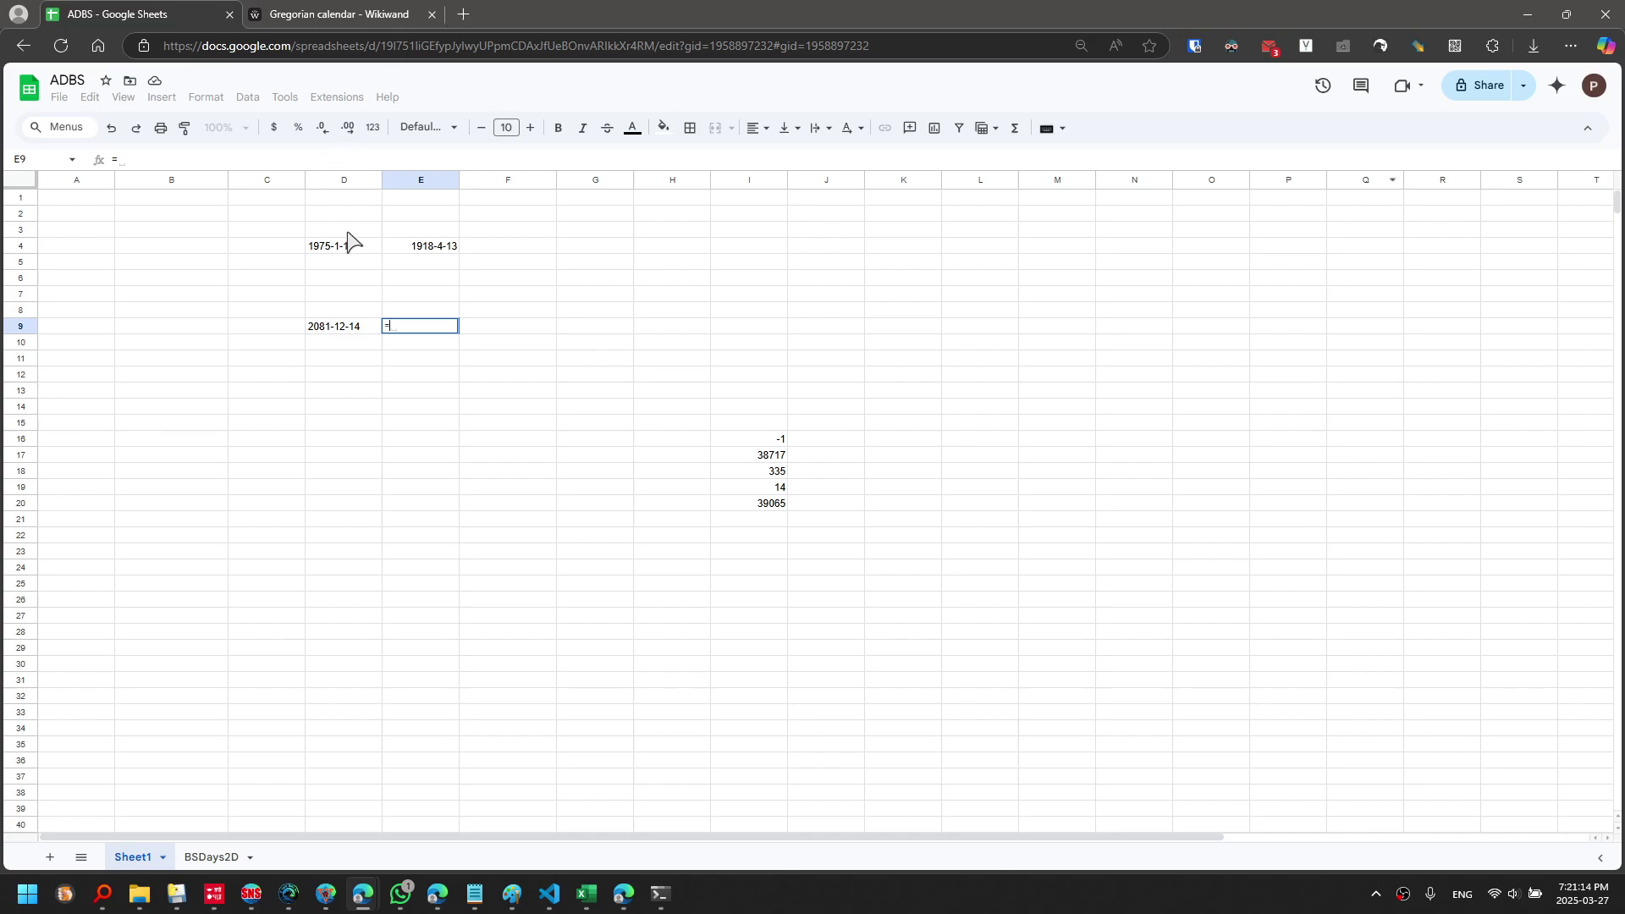
click(410, 236)
click(433, 251)
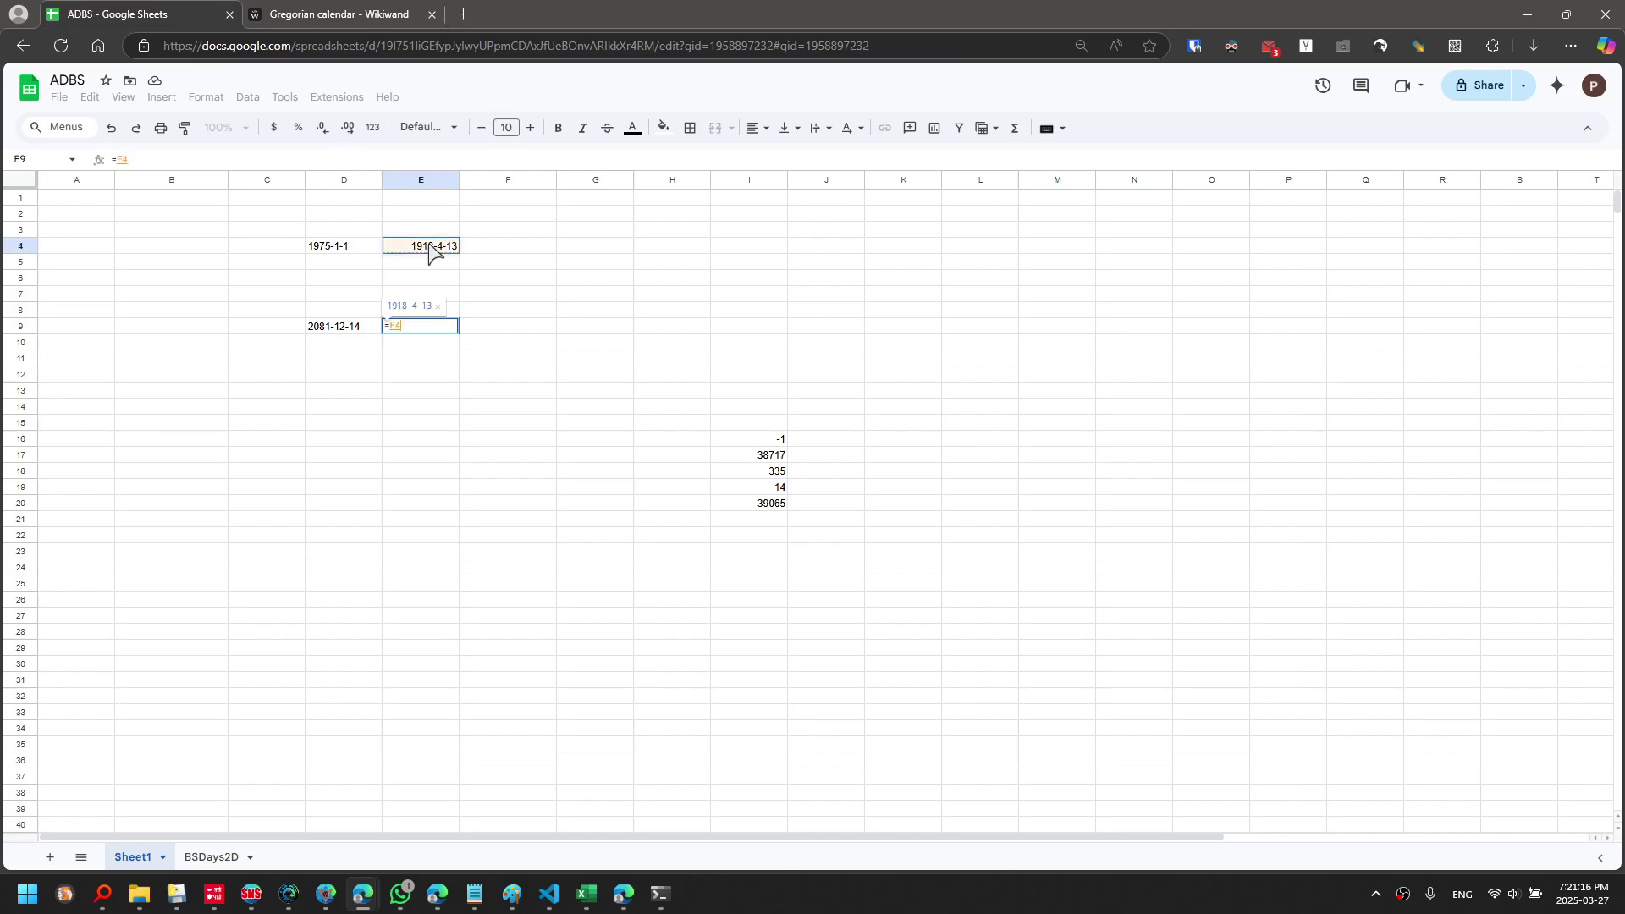
text(+)
click(728, 508)
key(Return)
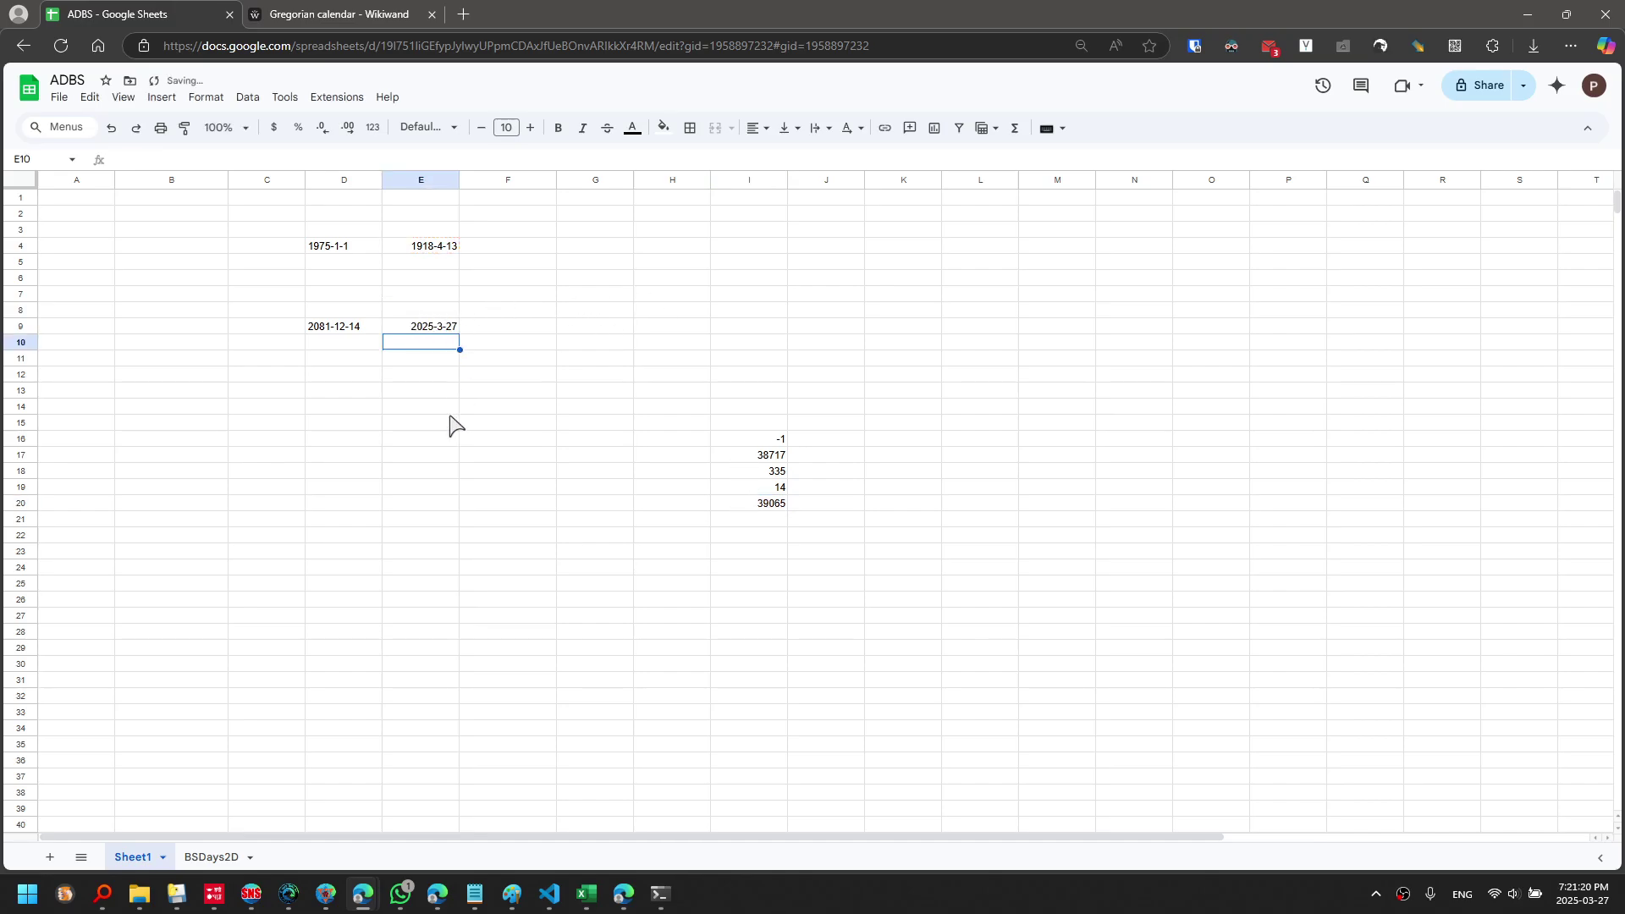
Check the converted date in E9 against the 2081 Chaitra page of the PyHamroPatro calendar
click(214, 893)
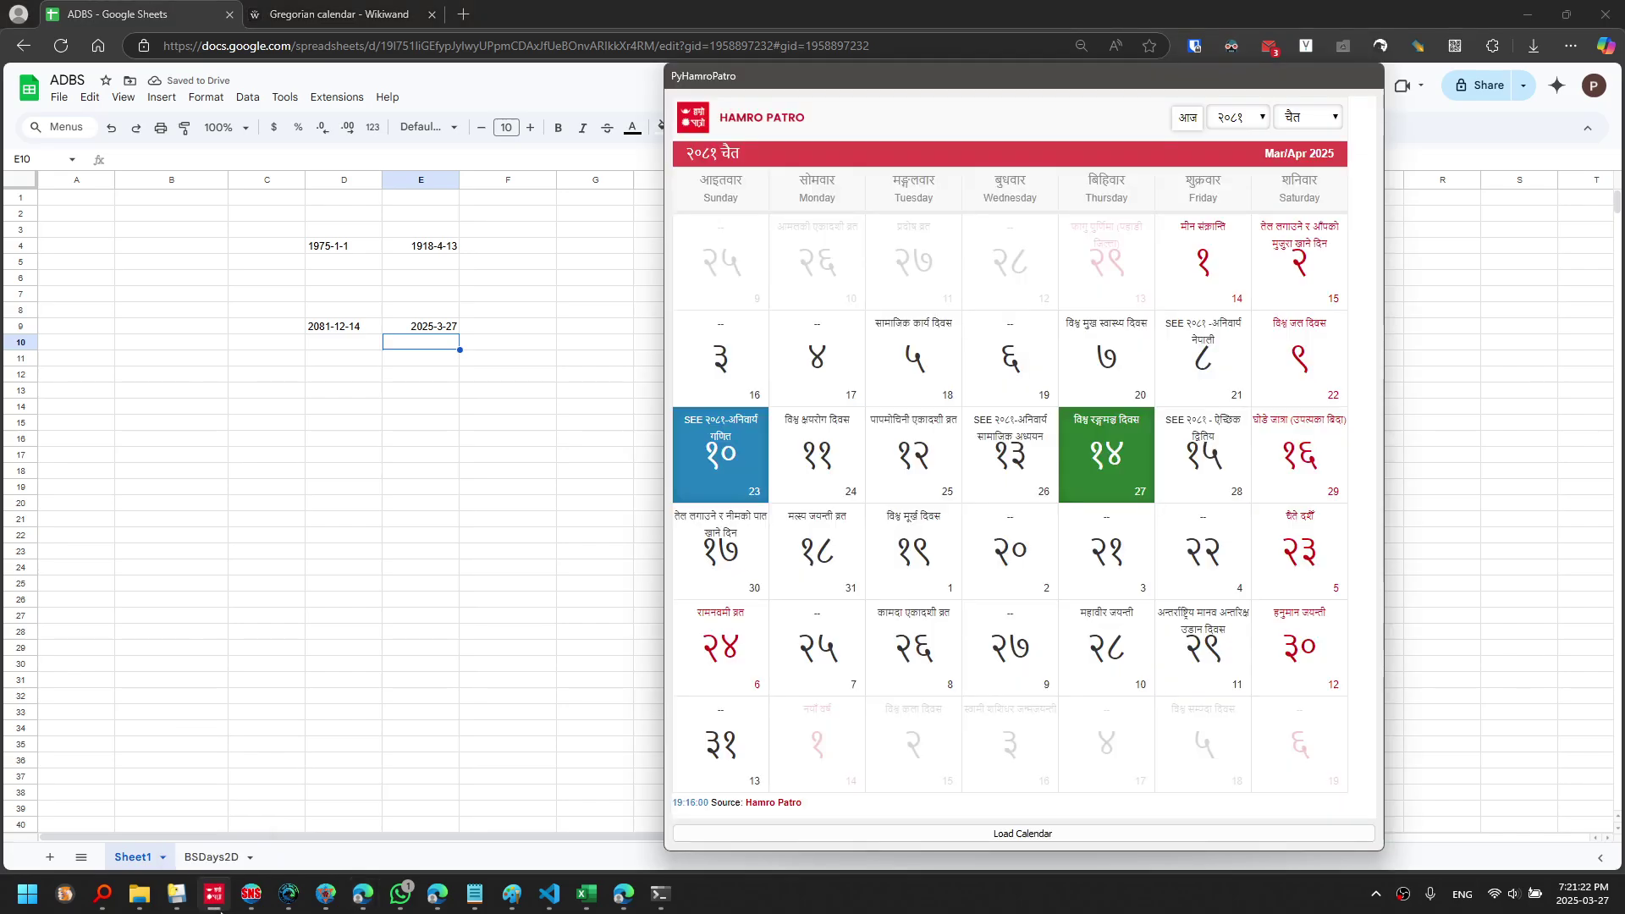
click(439, 380)
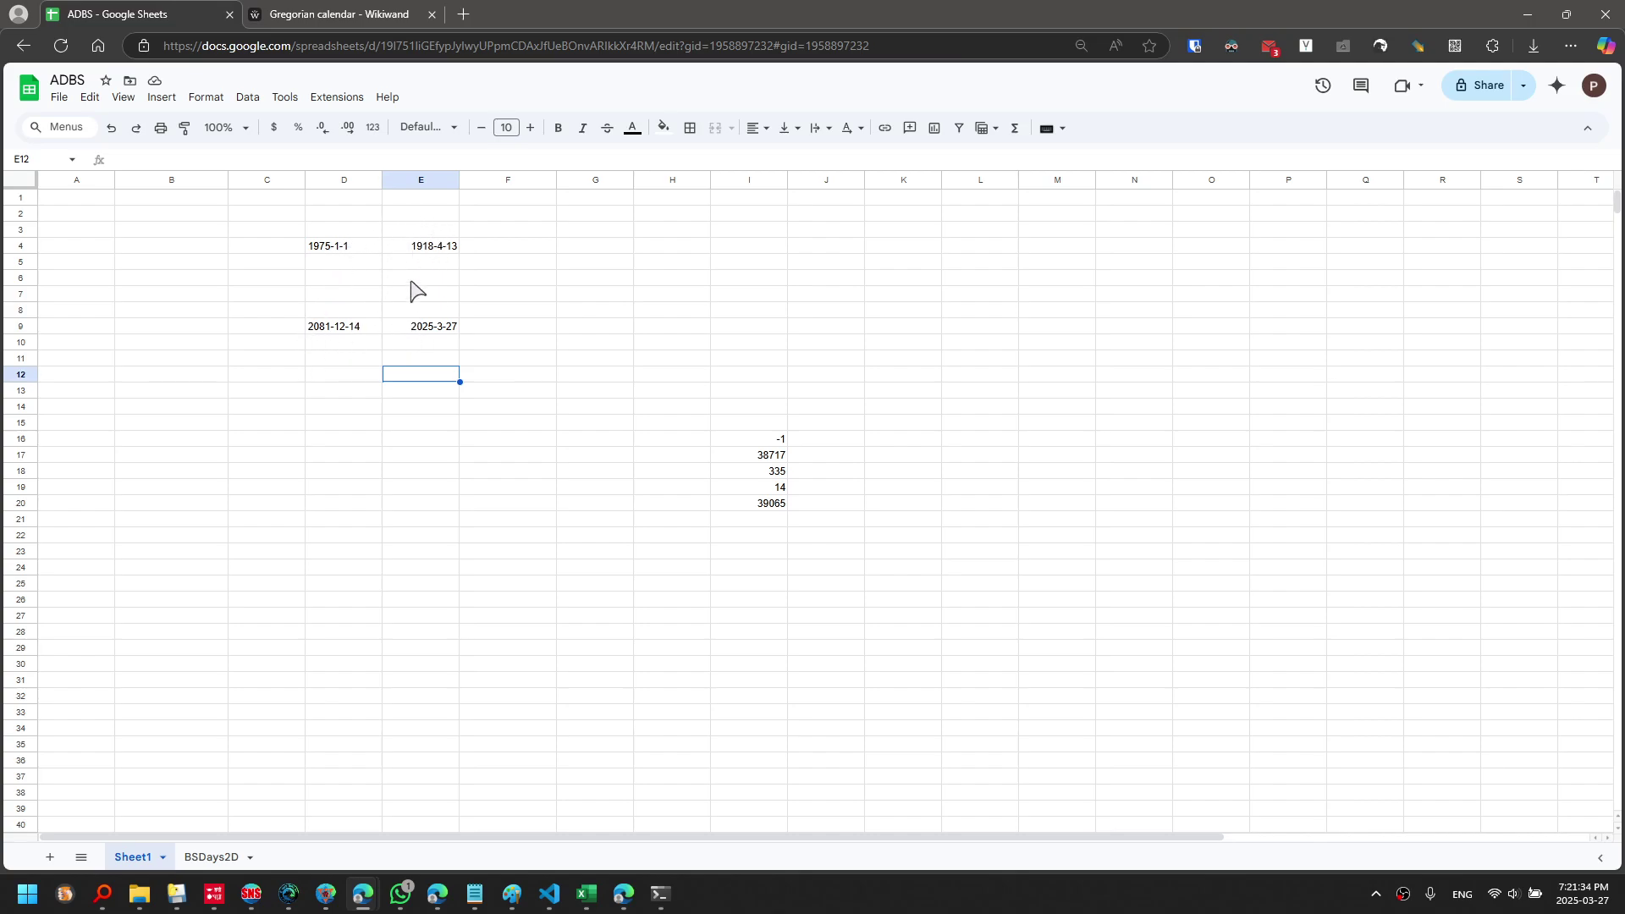
click(430, 330)
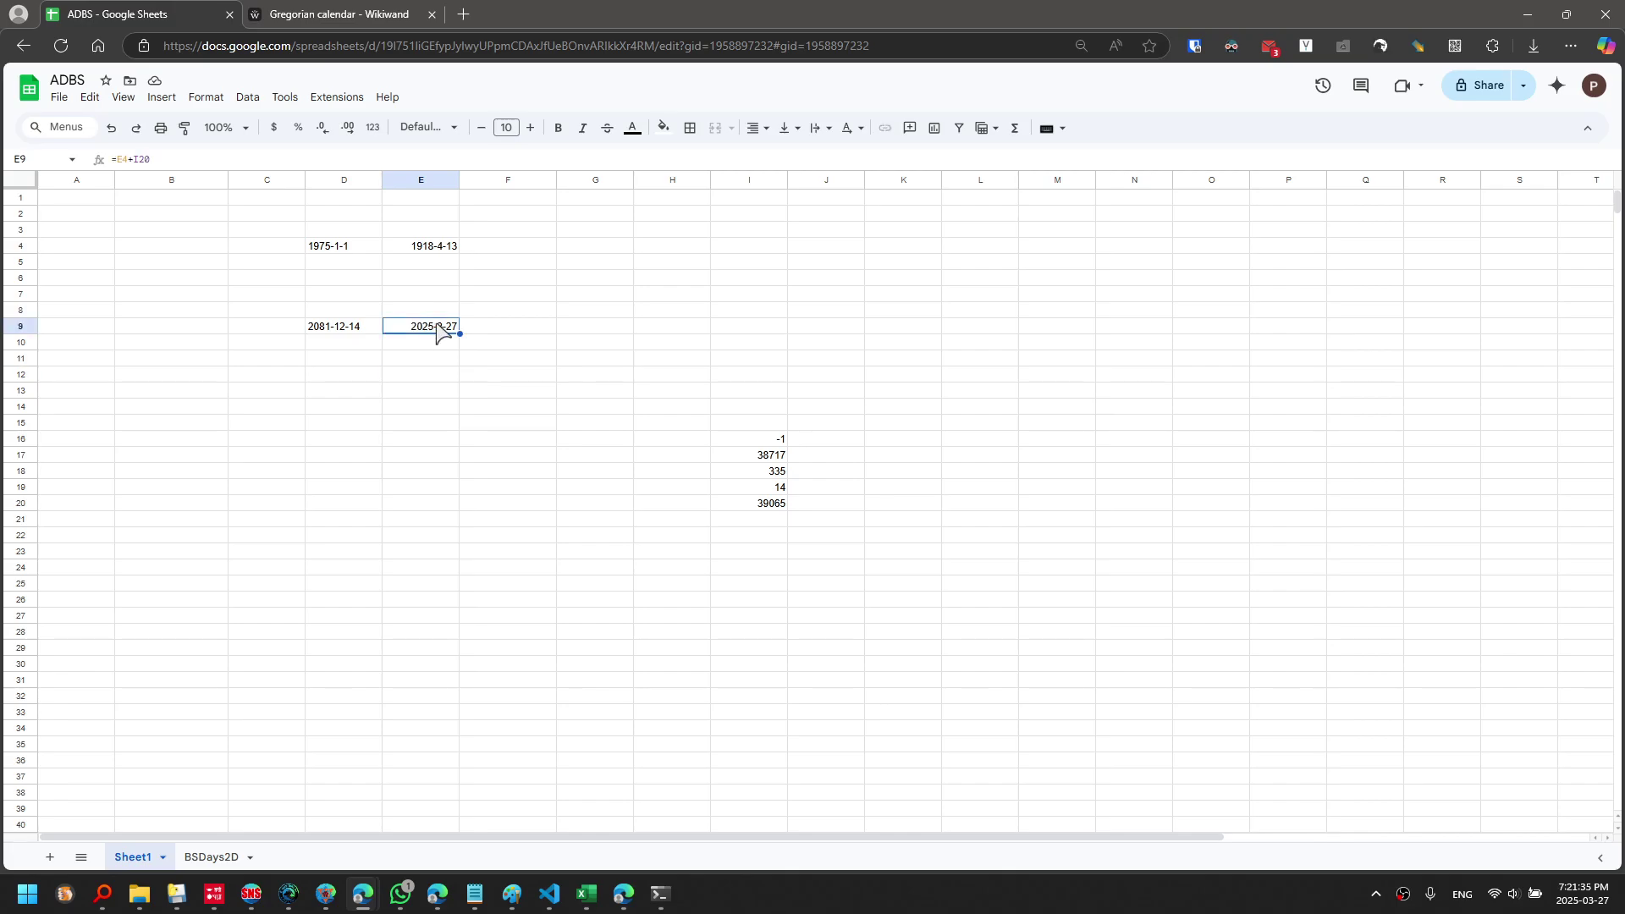
Enter the AD date 1940-3-5 in cell E6 and select the adjacent cell F6
click(426, 267)
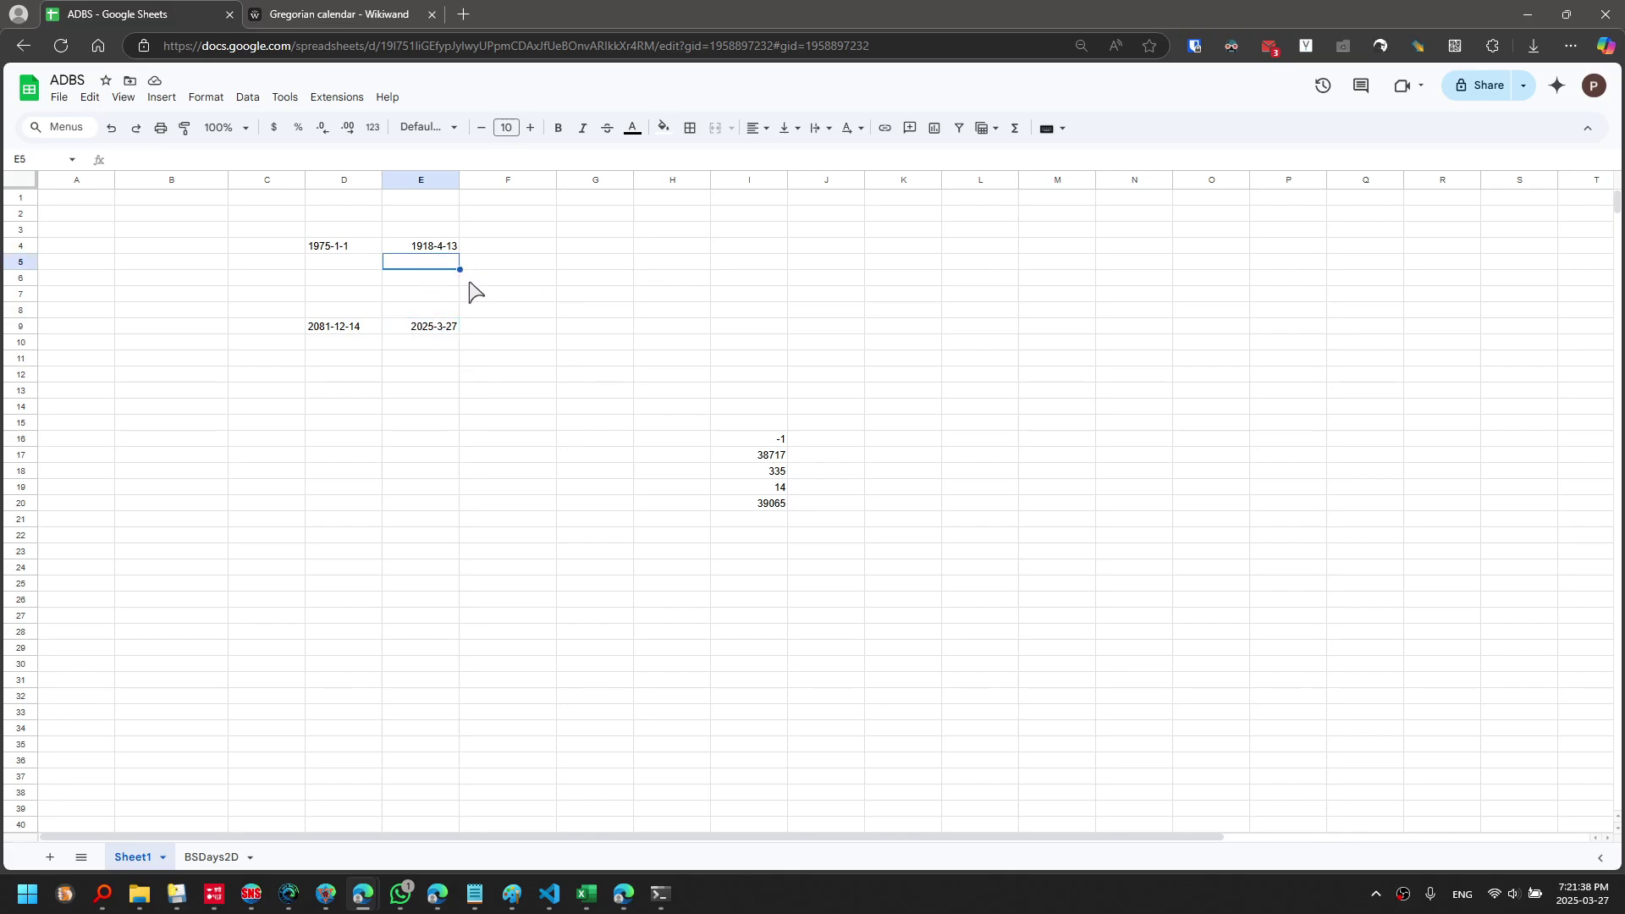
click(444, 277)
text(1940-3-5)
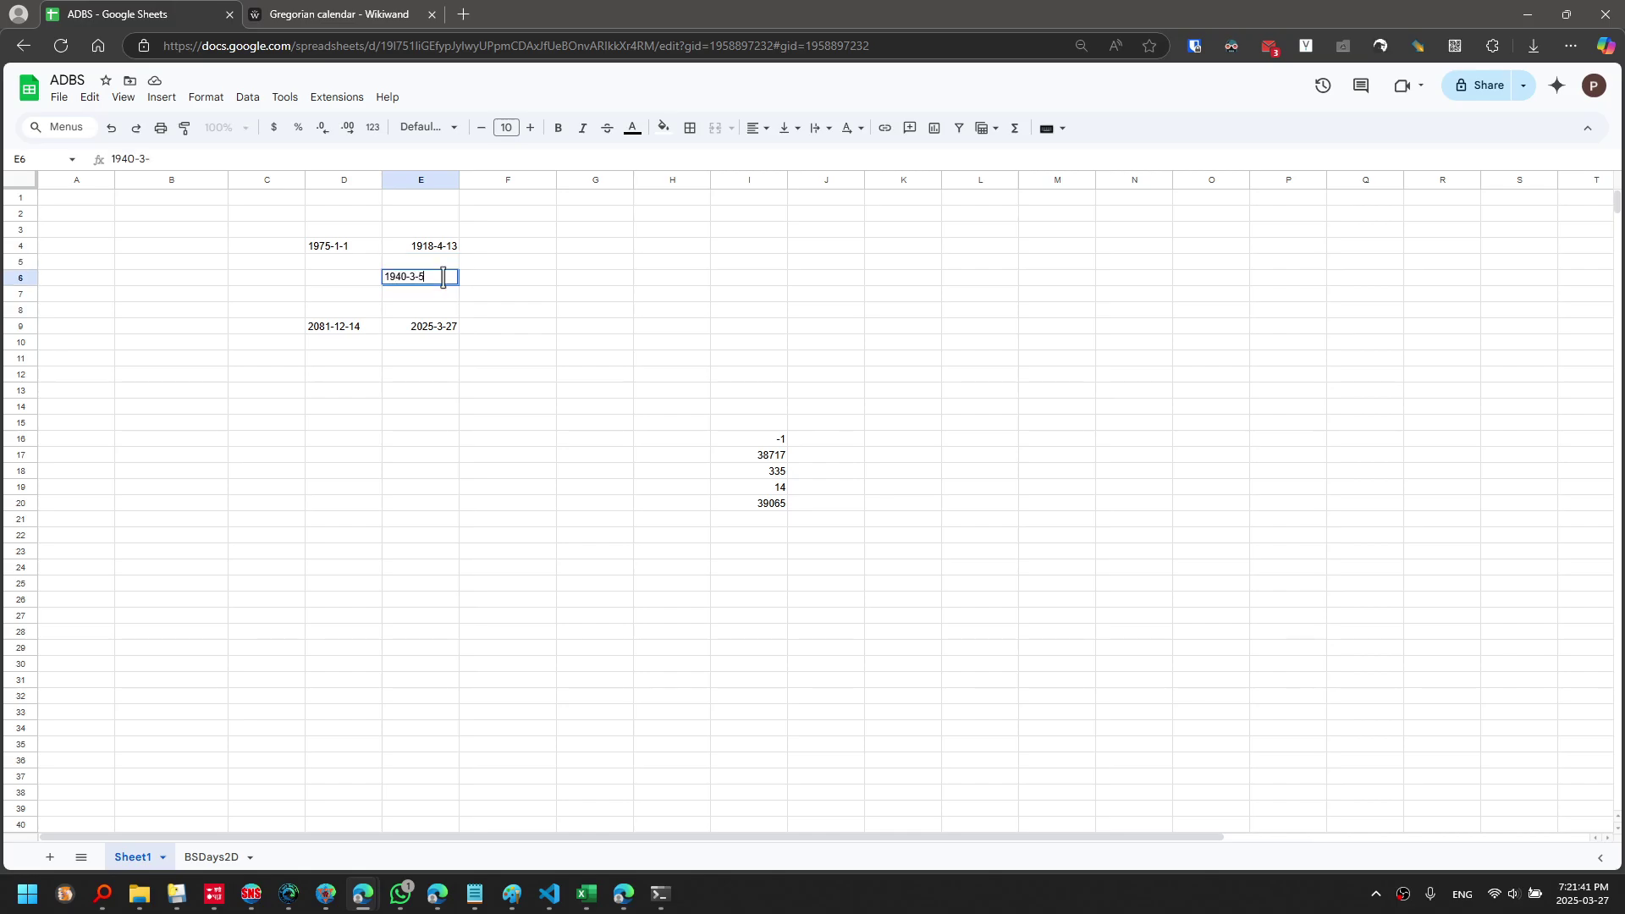
key(Return)
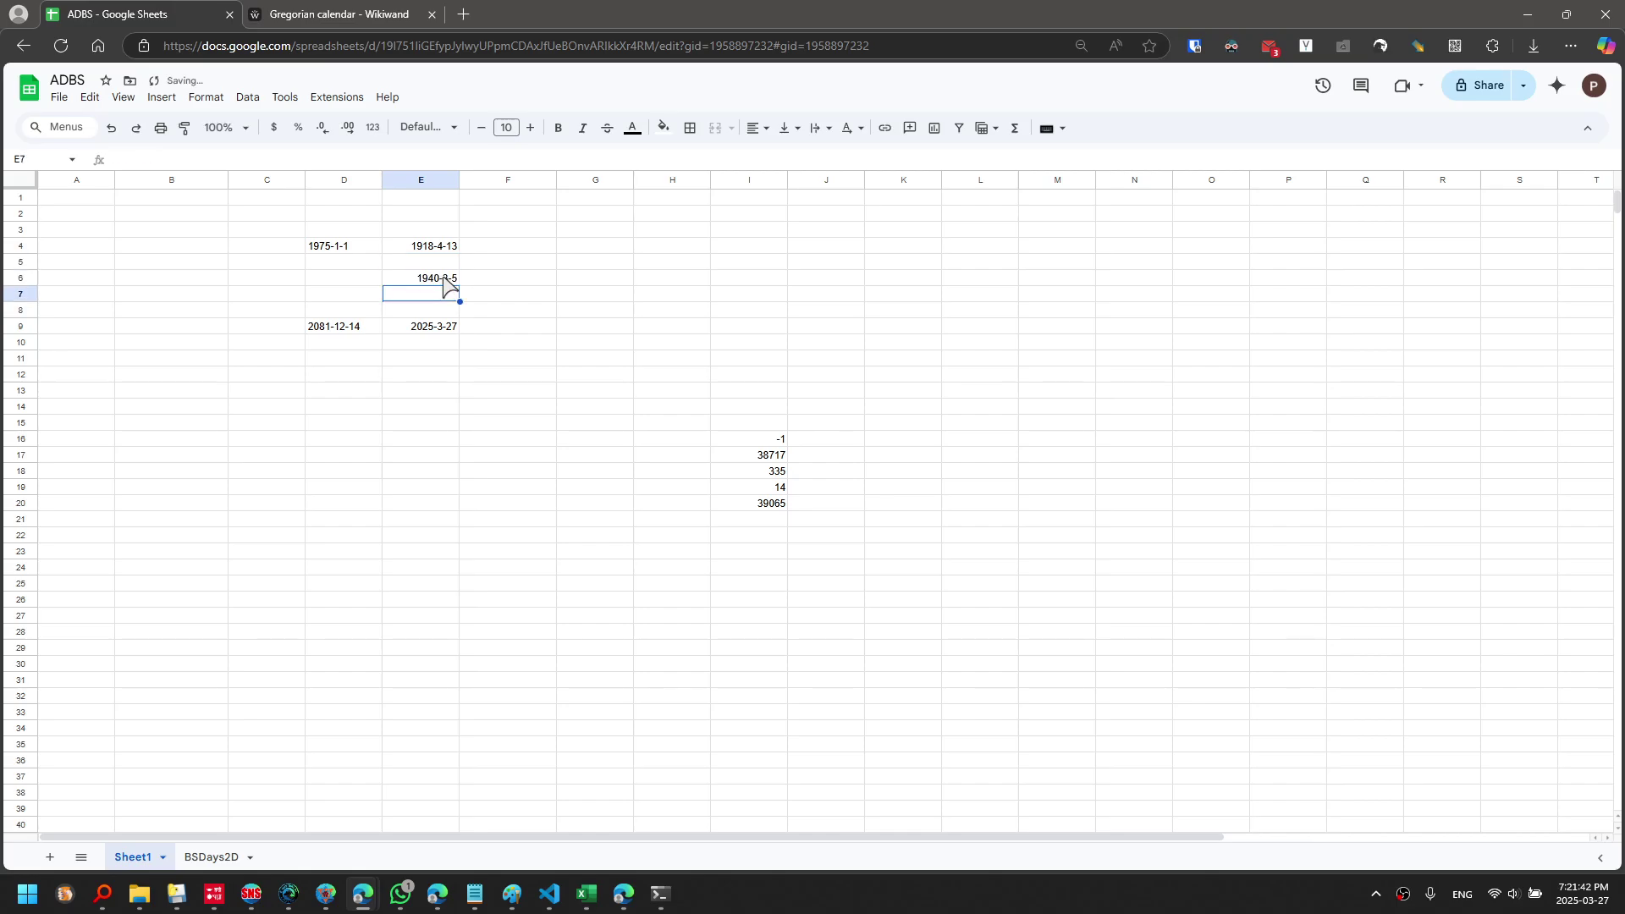
click(444, 278)
click(485, 282)
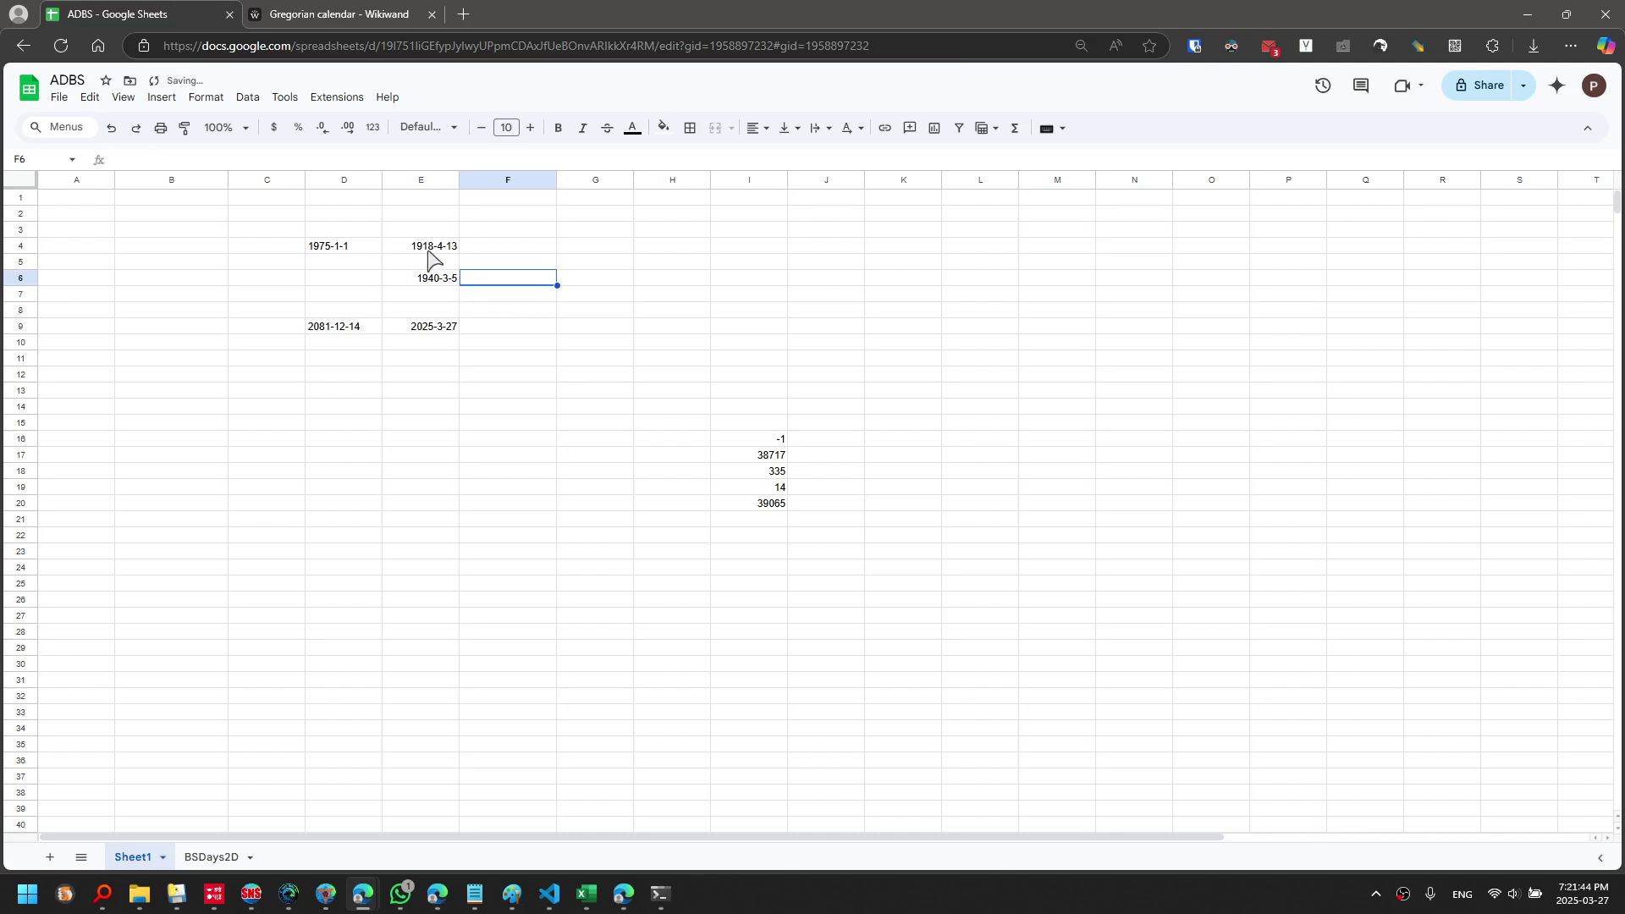
Calculate the days elapsed between the E4 reference date and the E6 date in F6 with the formula =E6-E4
click(416, 282)
click(428, 246)
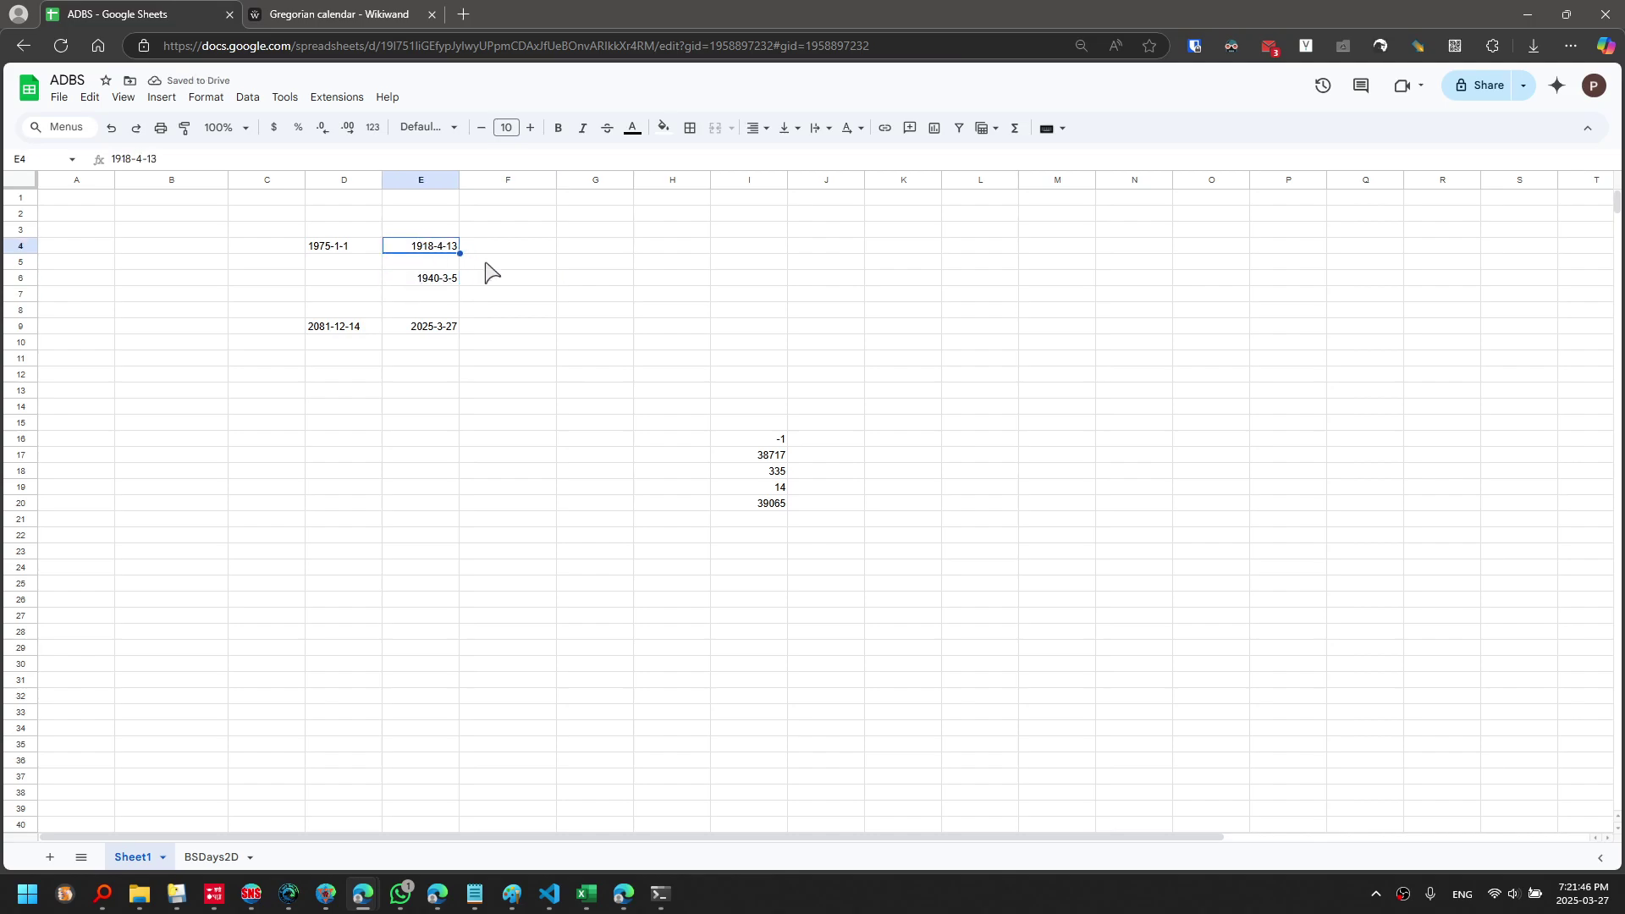
click(517, 282)
text(=)
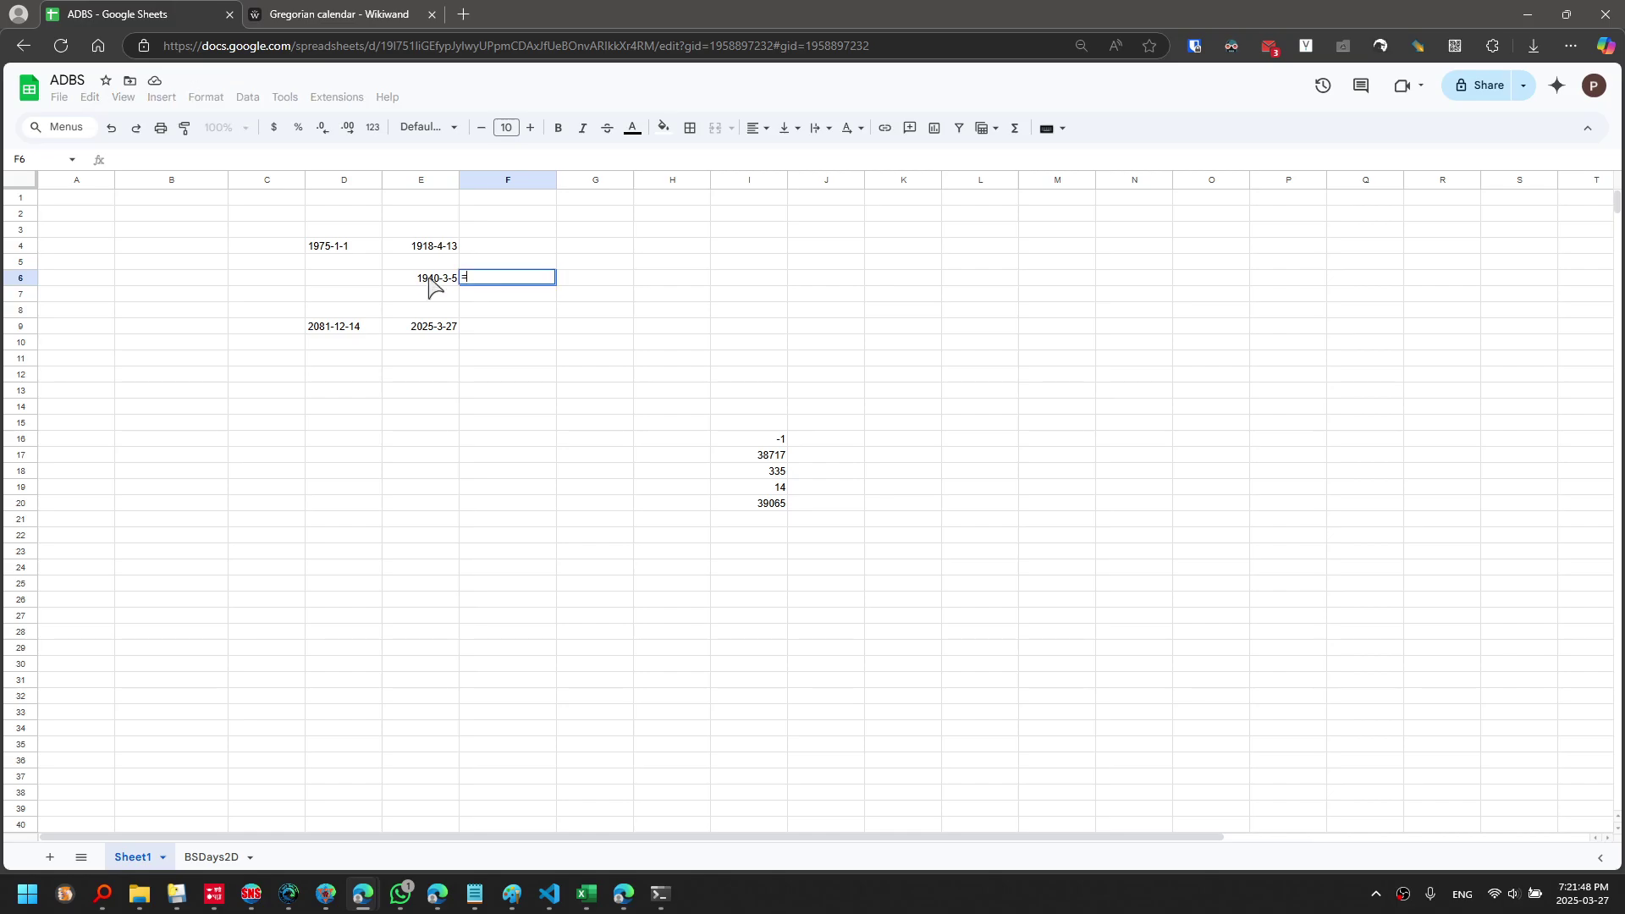
click(426, 280)
text(-)
click(425, 246)
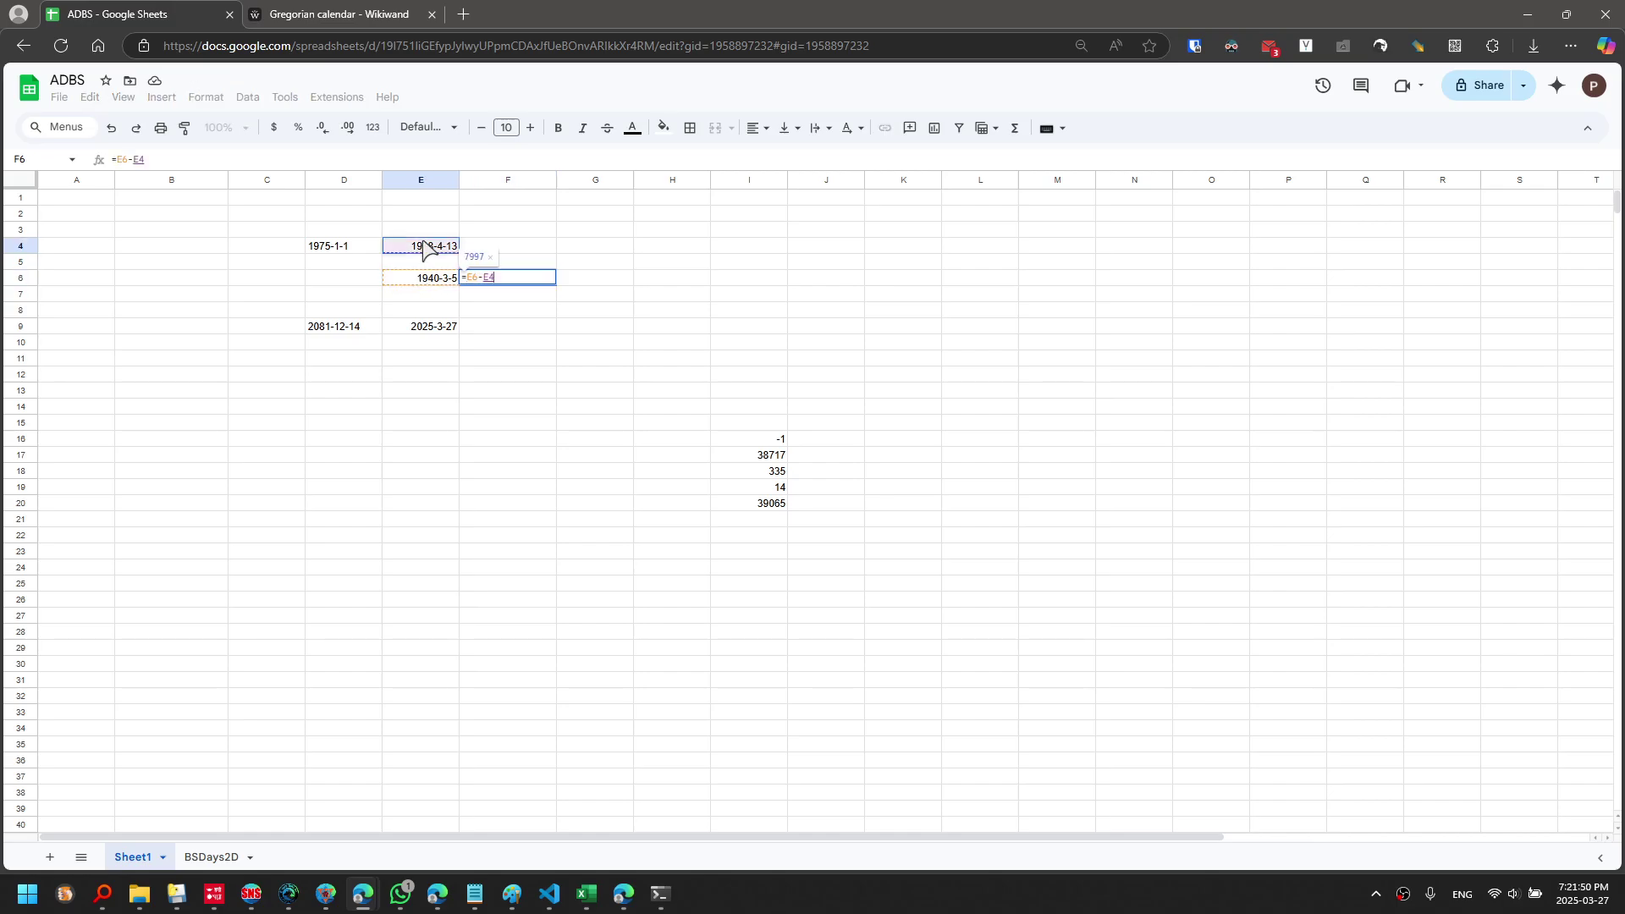
key(Return)
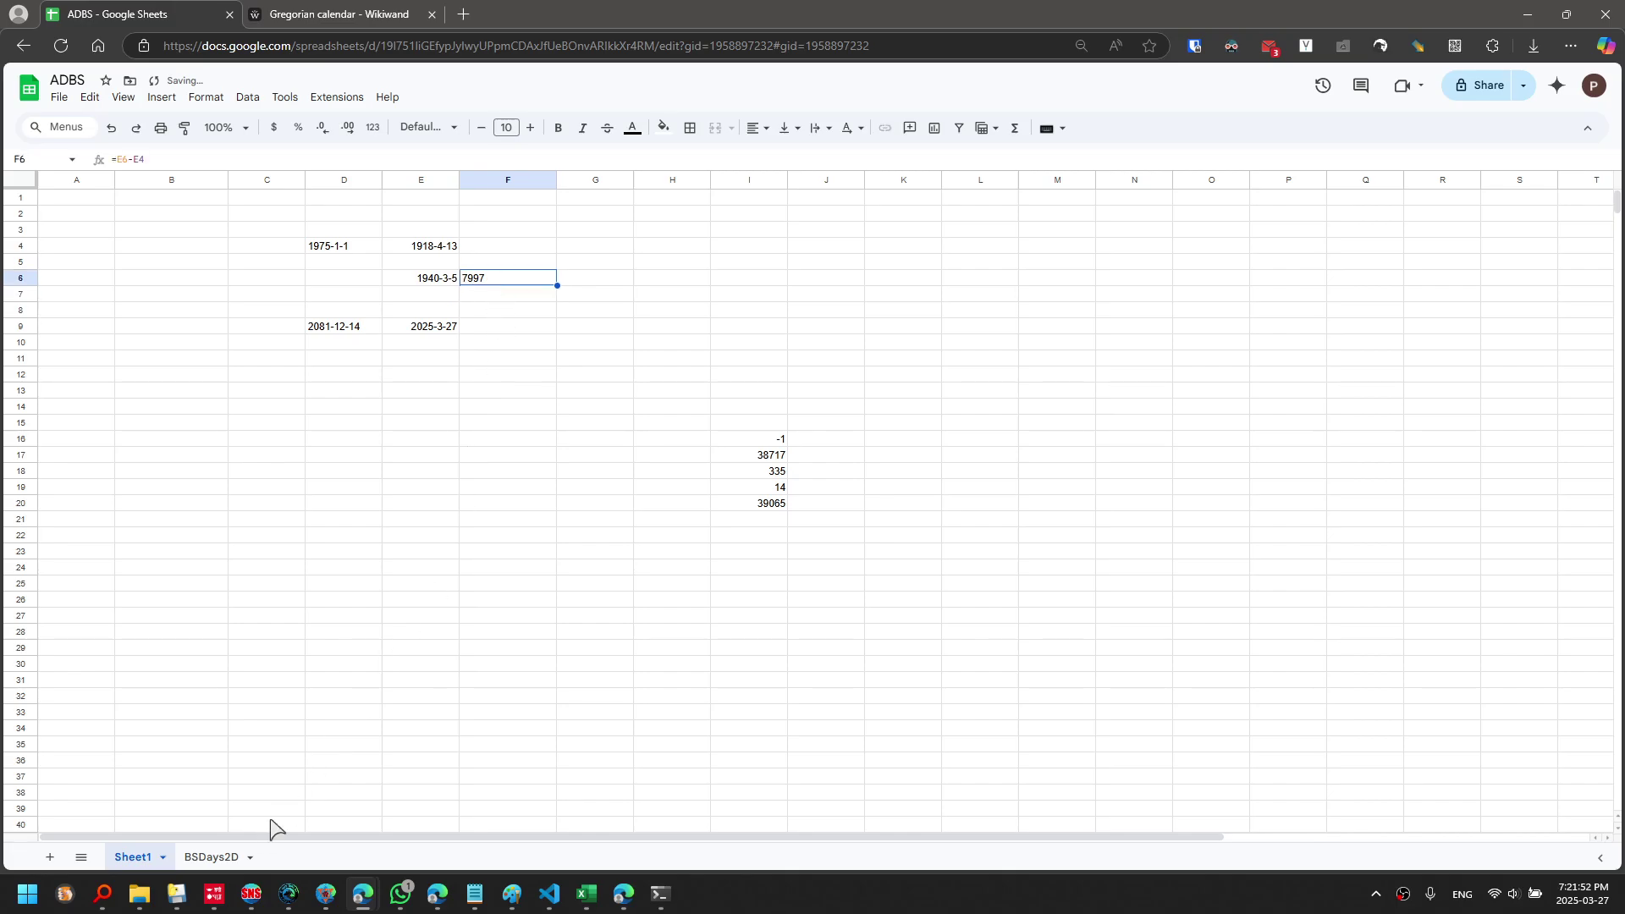
Sum the BSDays2D month lengths from Baisakh 1975 through Magh 1996 by selecting B2:M22 together with B23:K23
click(221, 858)
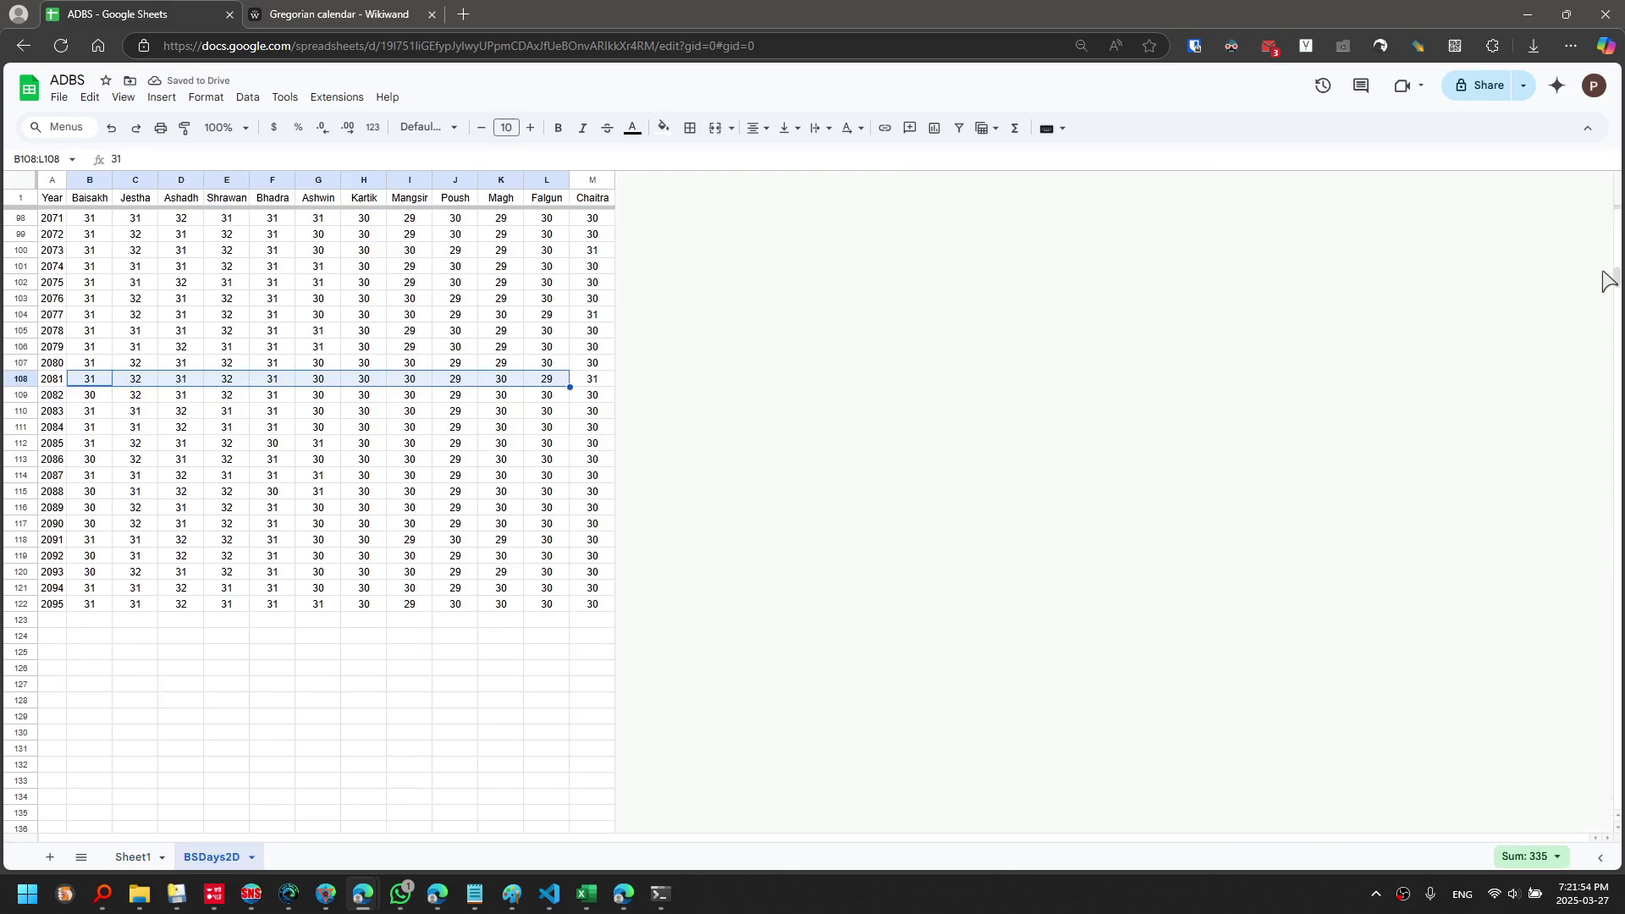
drag(1616, 276, 1617, 222)
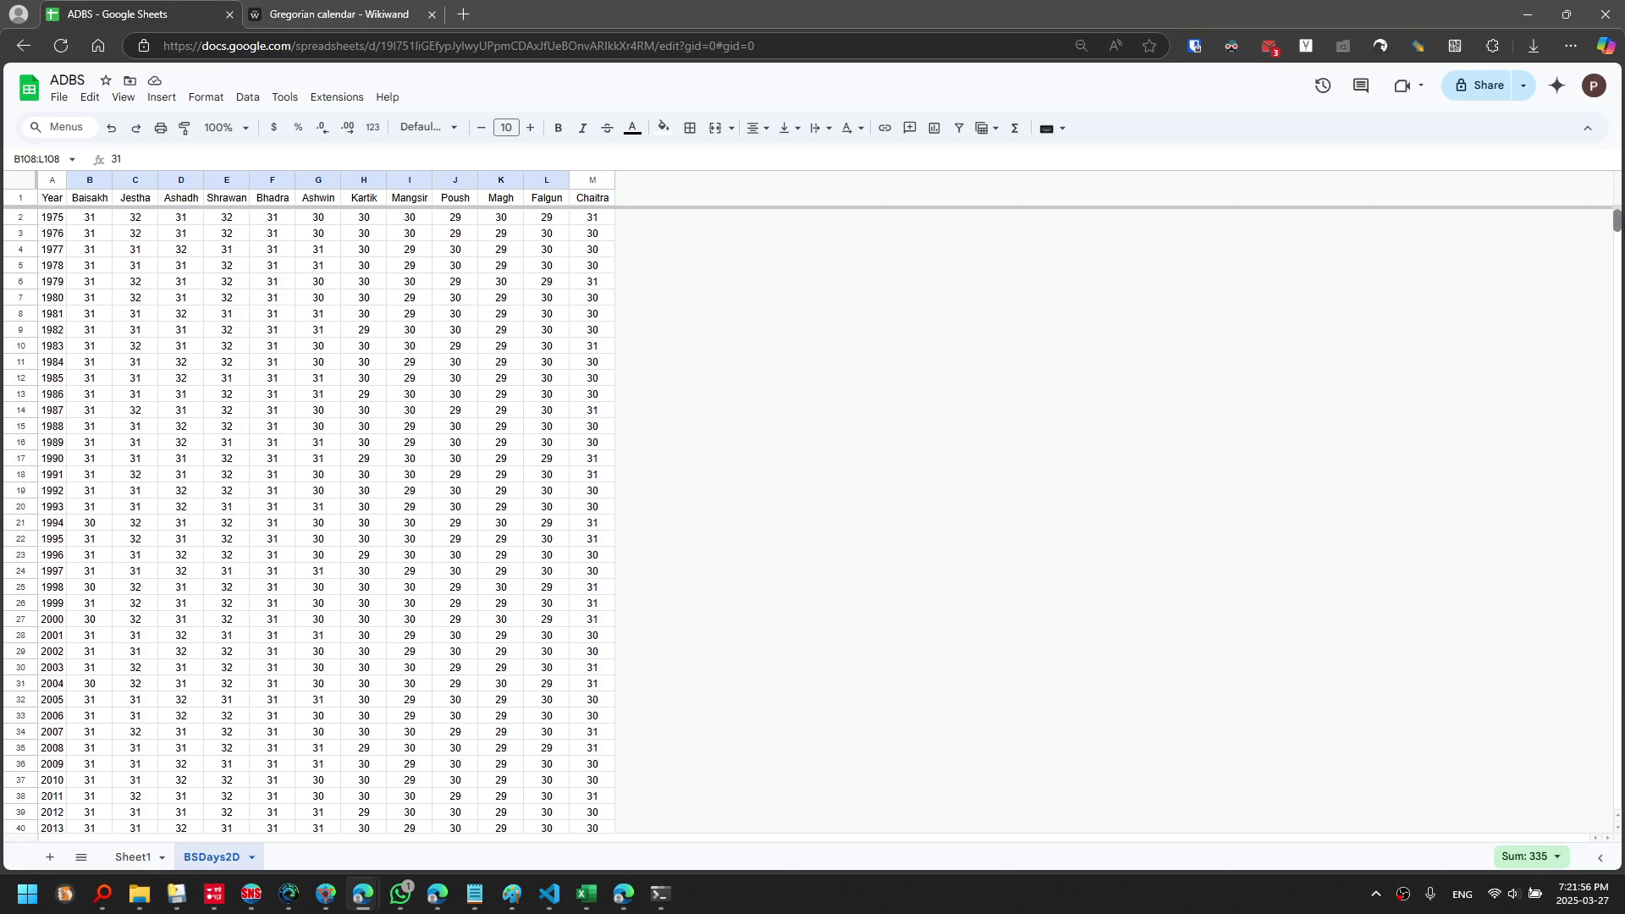
click(133, 857)
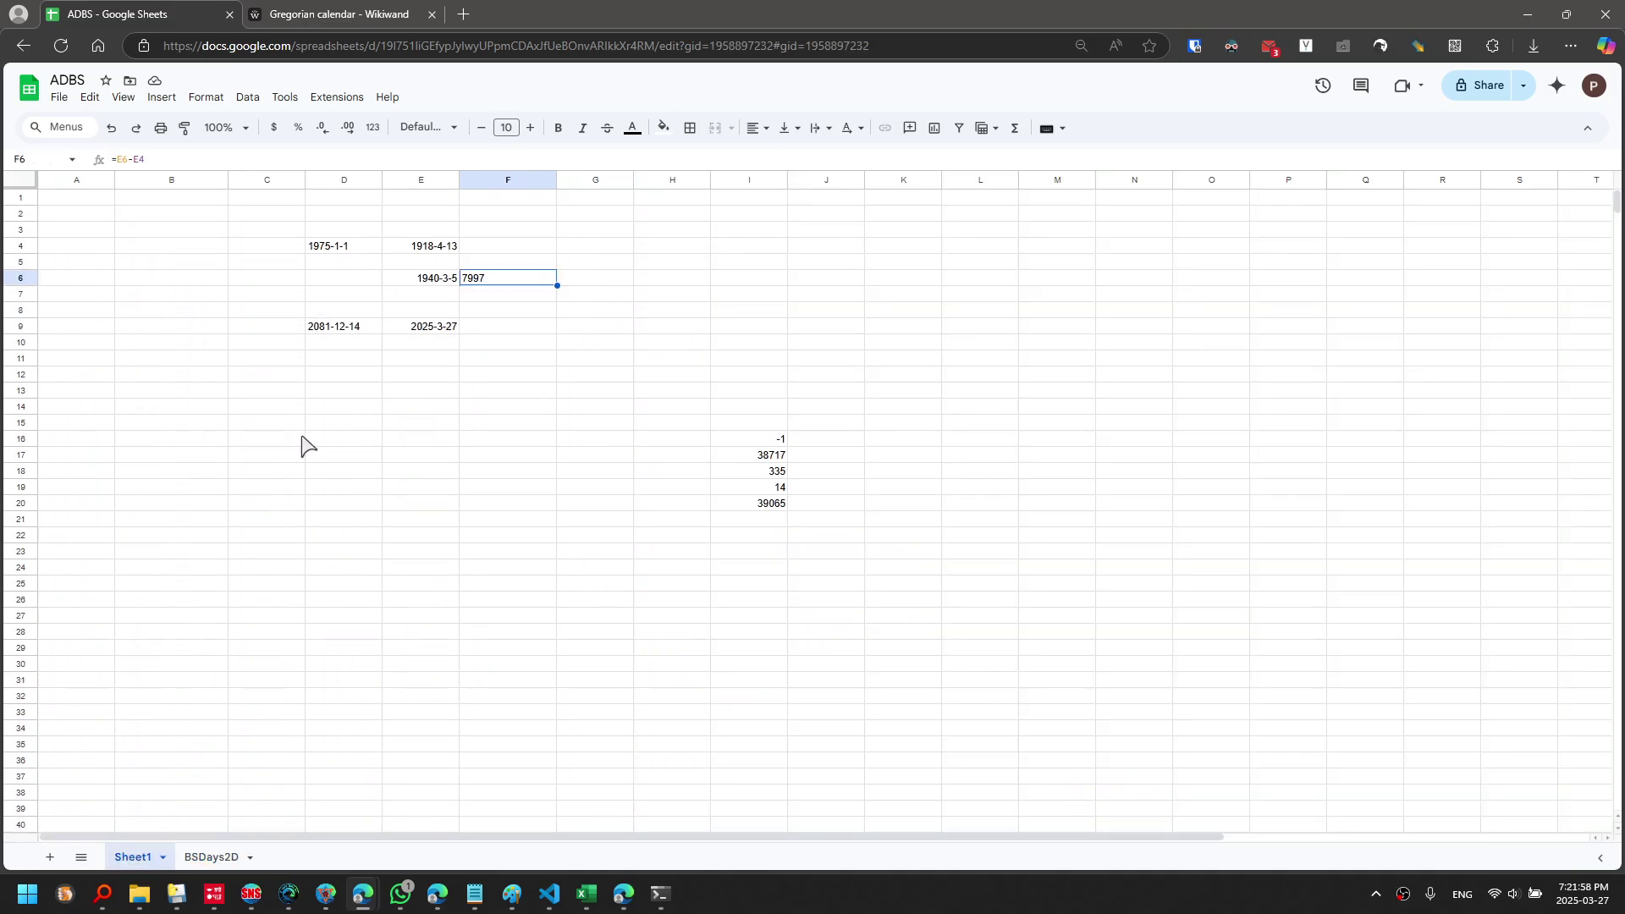
click(339, 248)
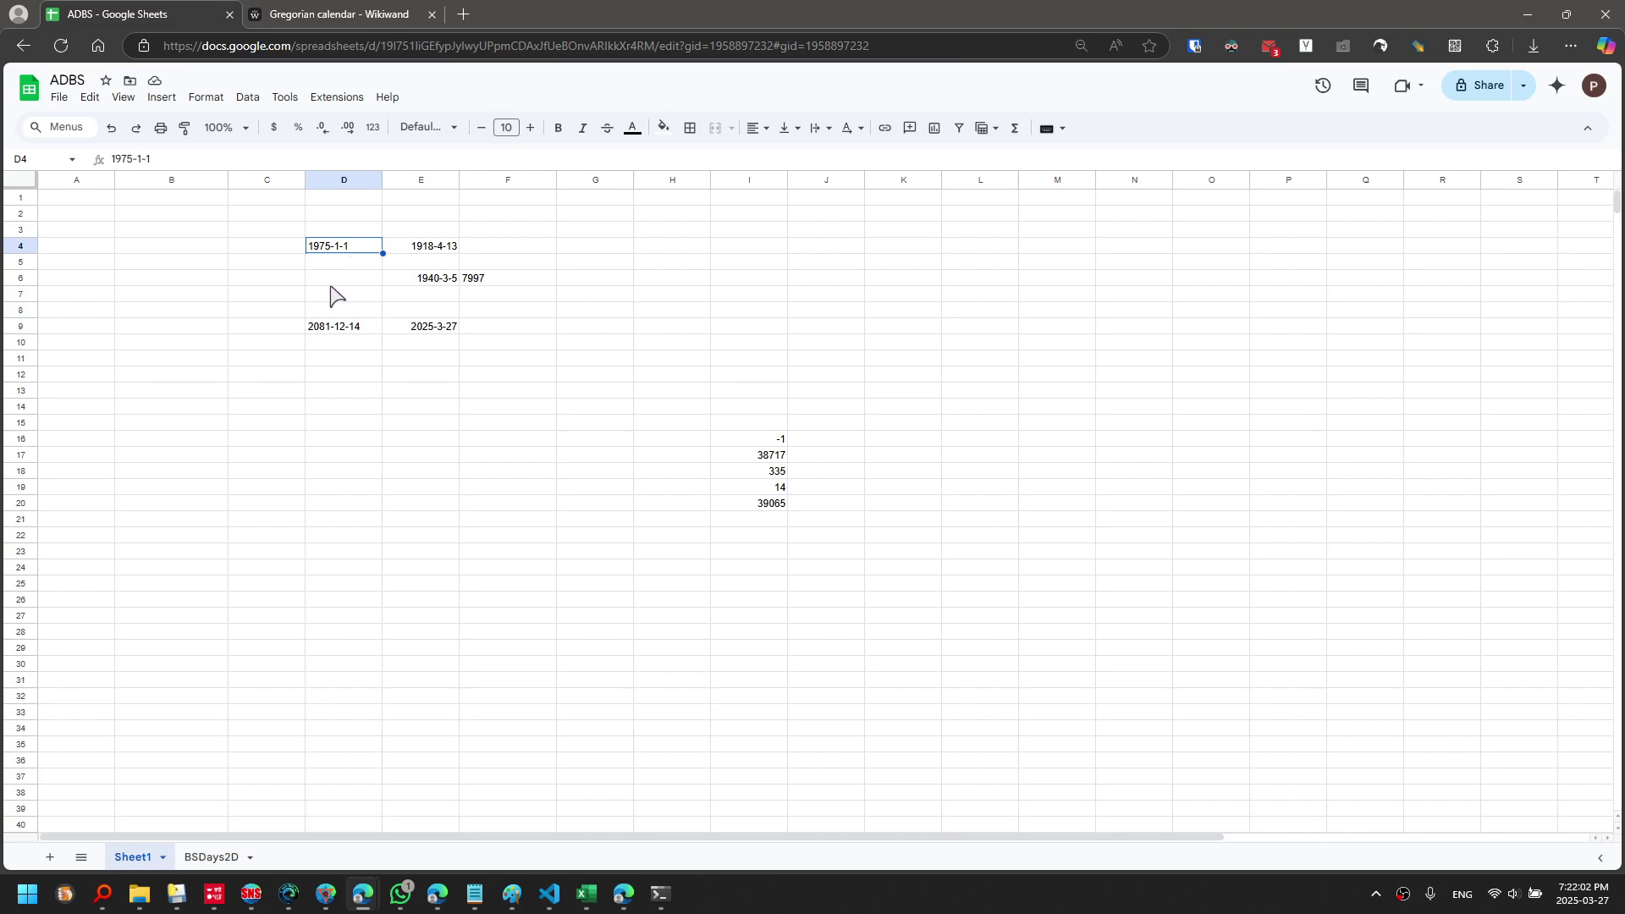
click(208, 857)
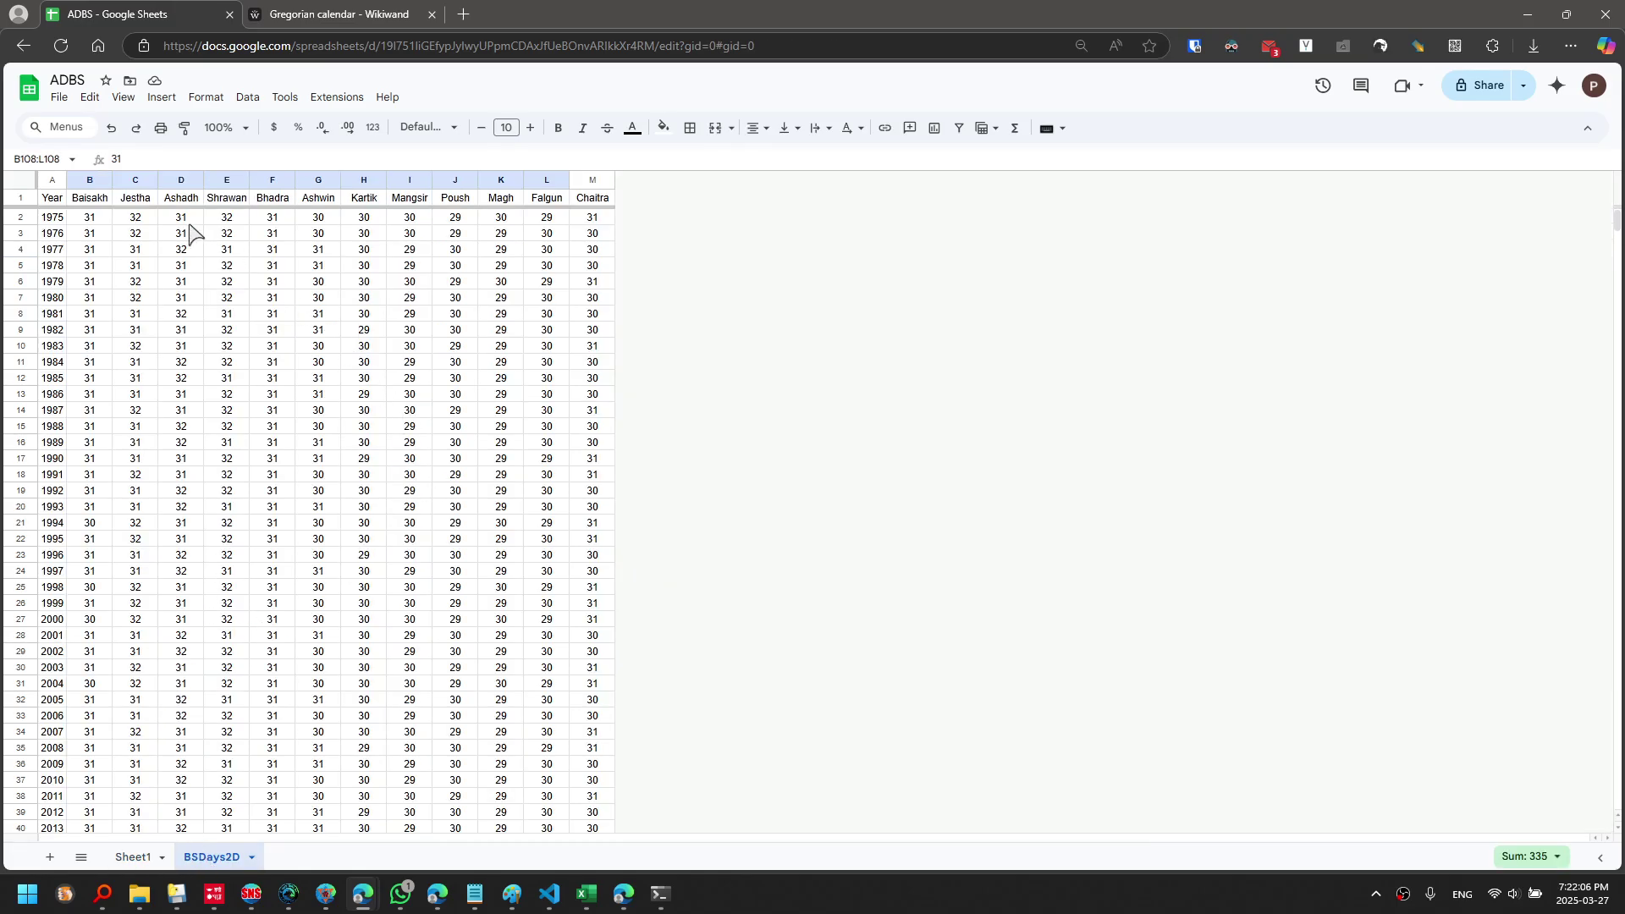
drag(100, 217, 589, 550)
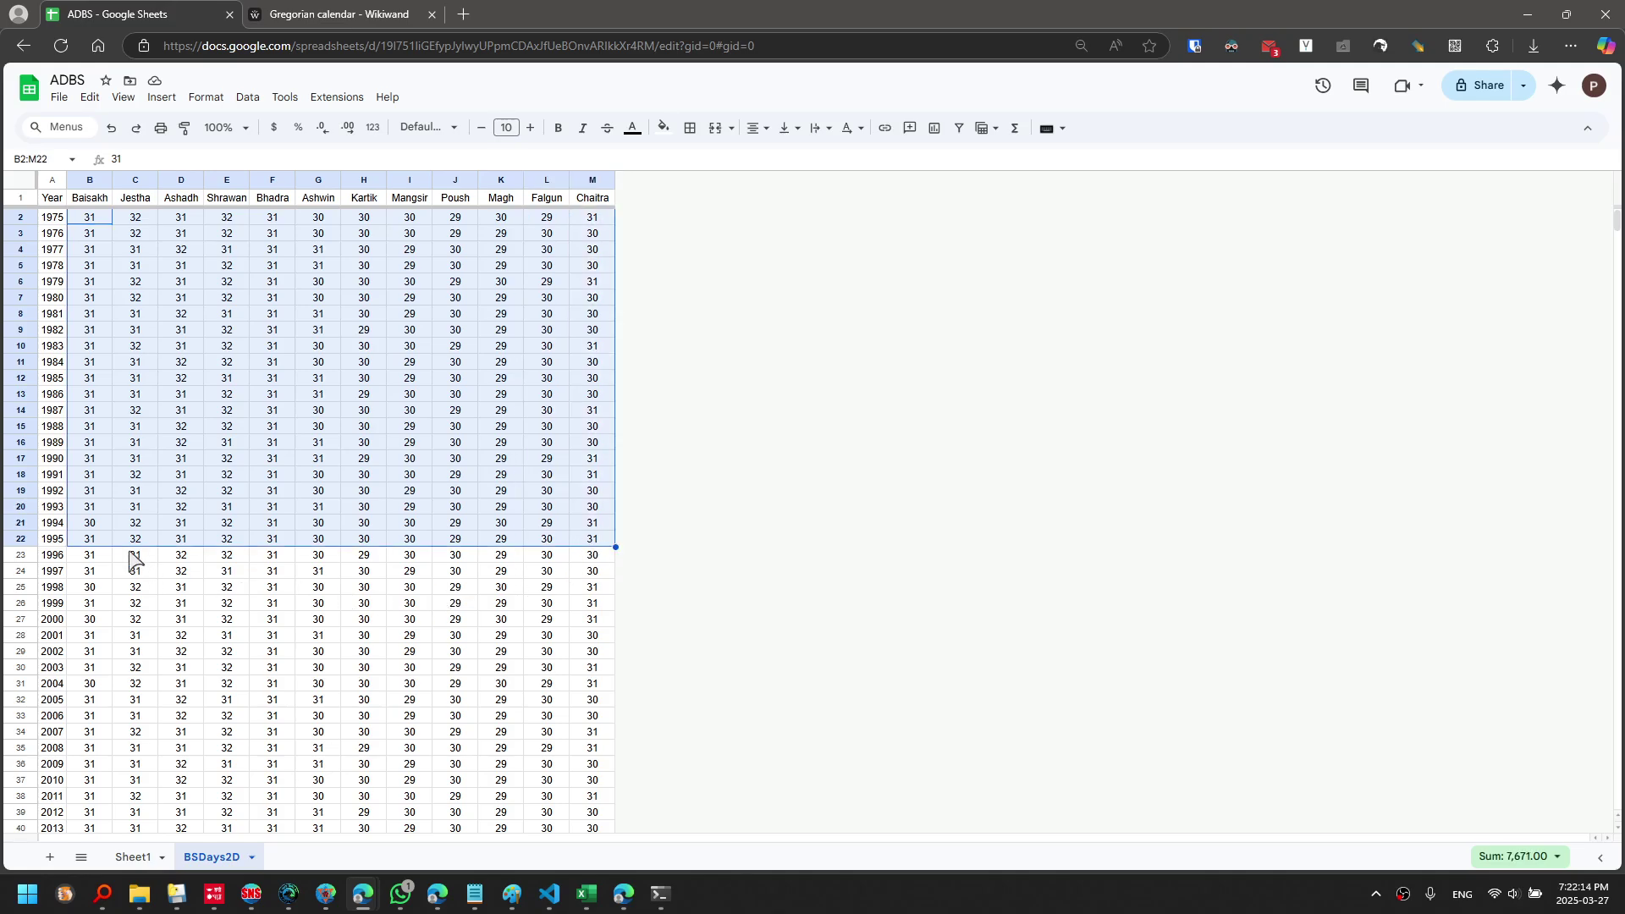
drag(108, 559, 508, 554)
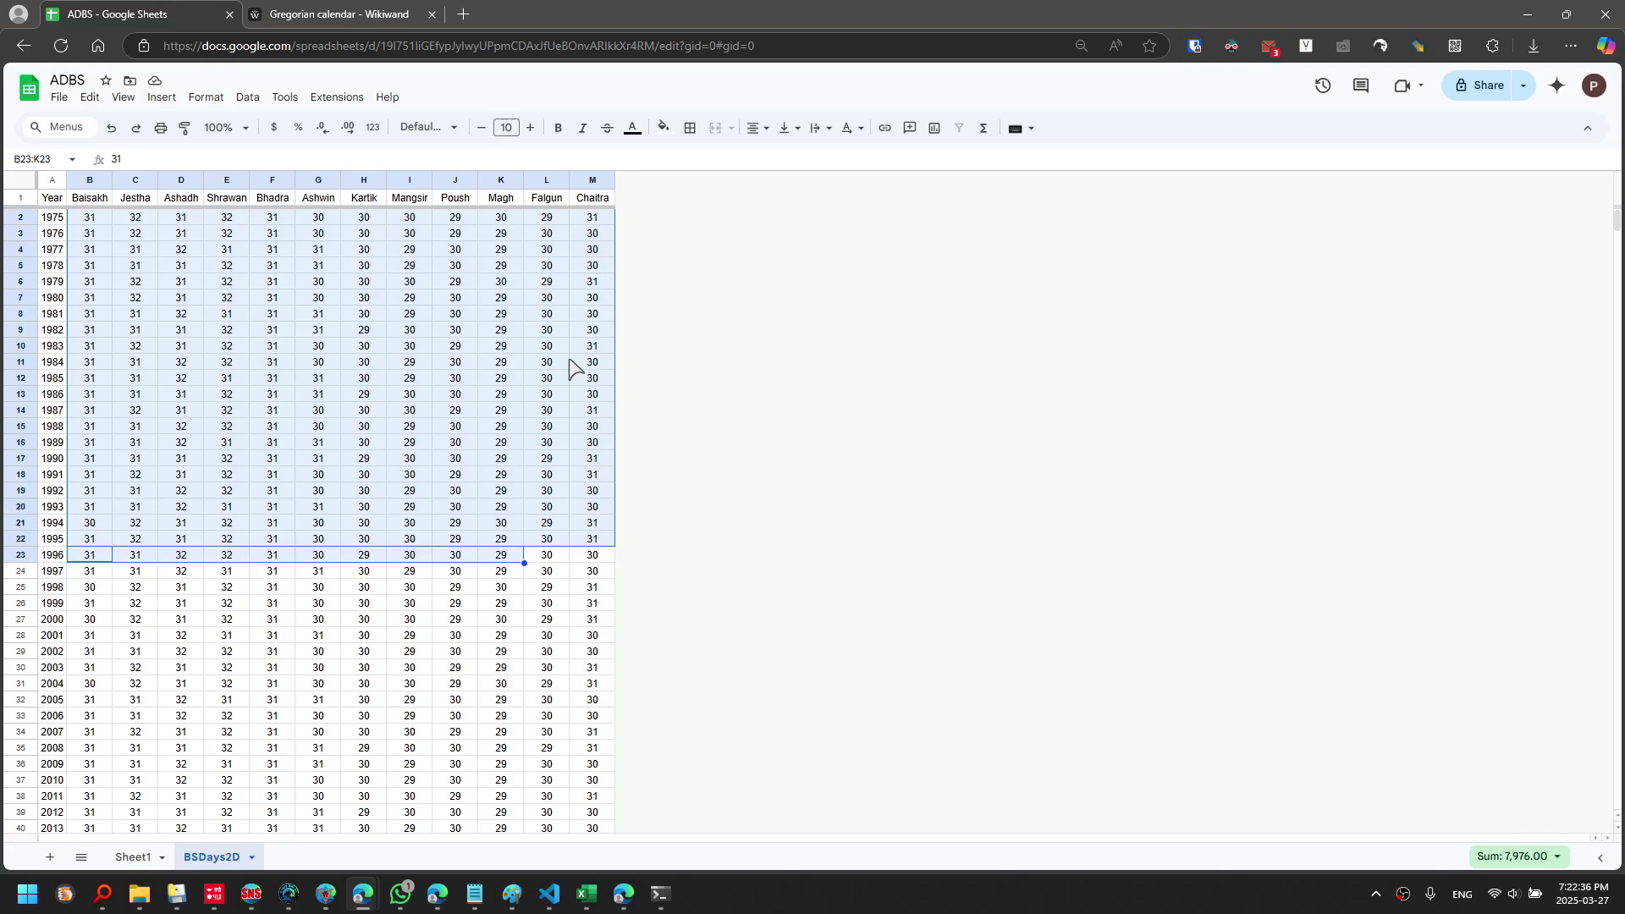
Convert the E6 date to BS in cell I6 of Sheet1 with the formula =AD2BS(E6)
click(136, 856)
click(441, 277)
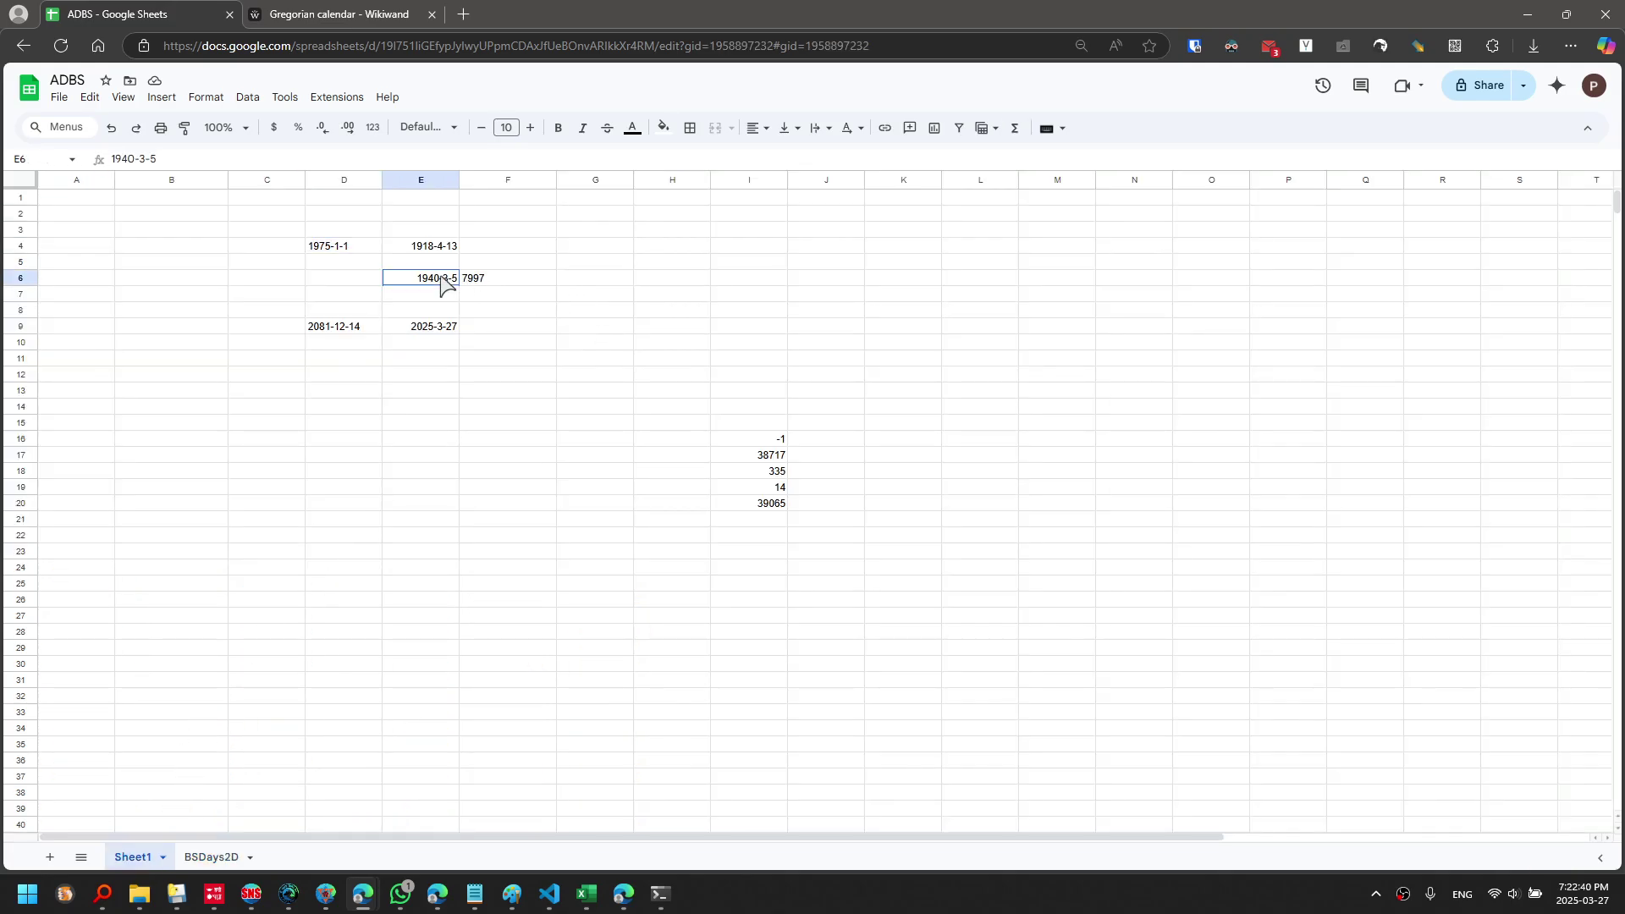
click(356, 283)
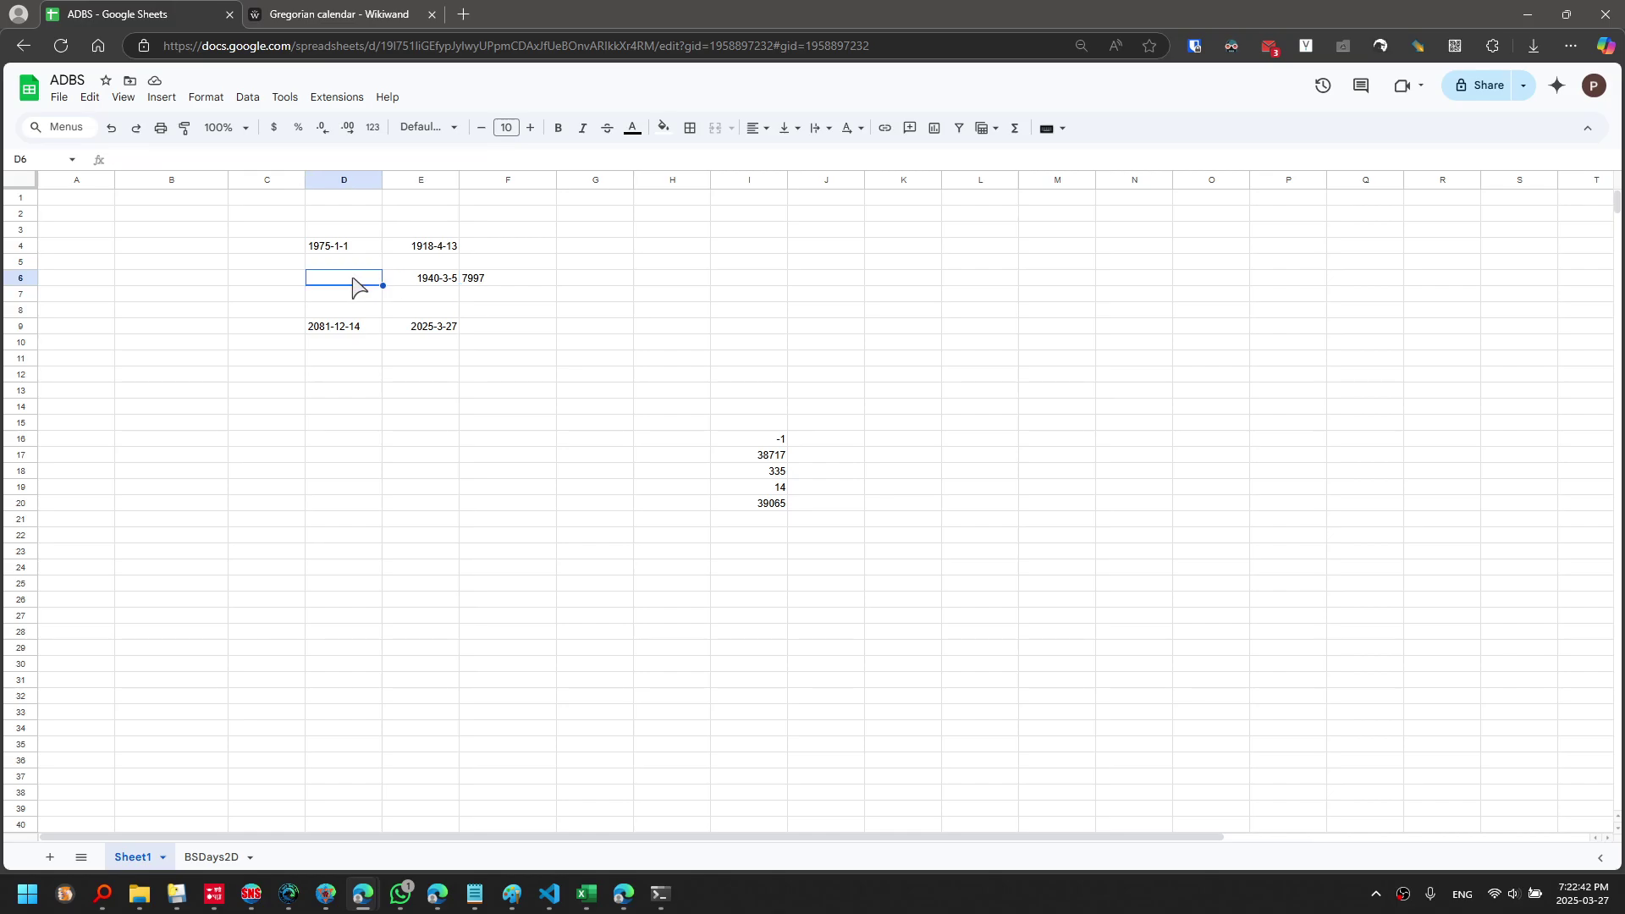
click(741, 285)
text(=)
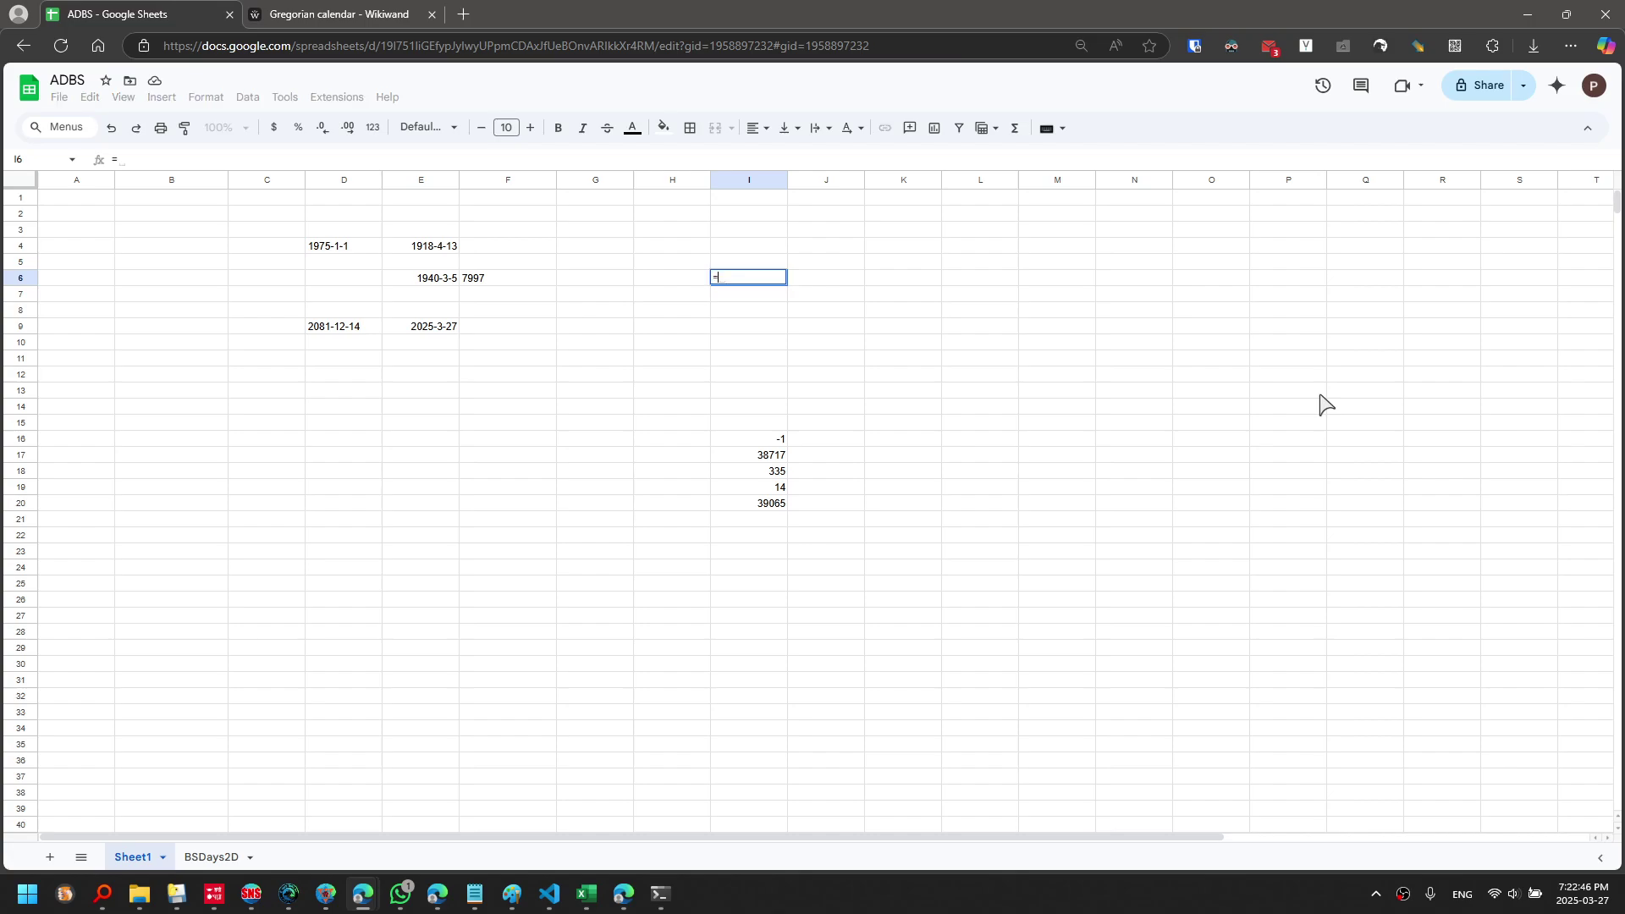
text(ad)
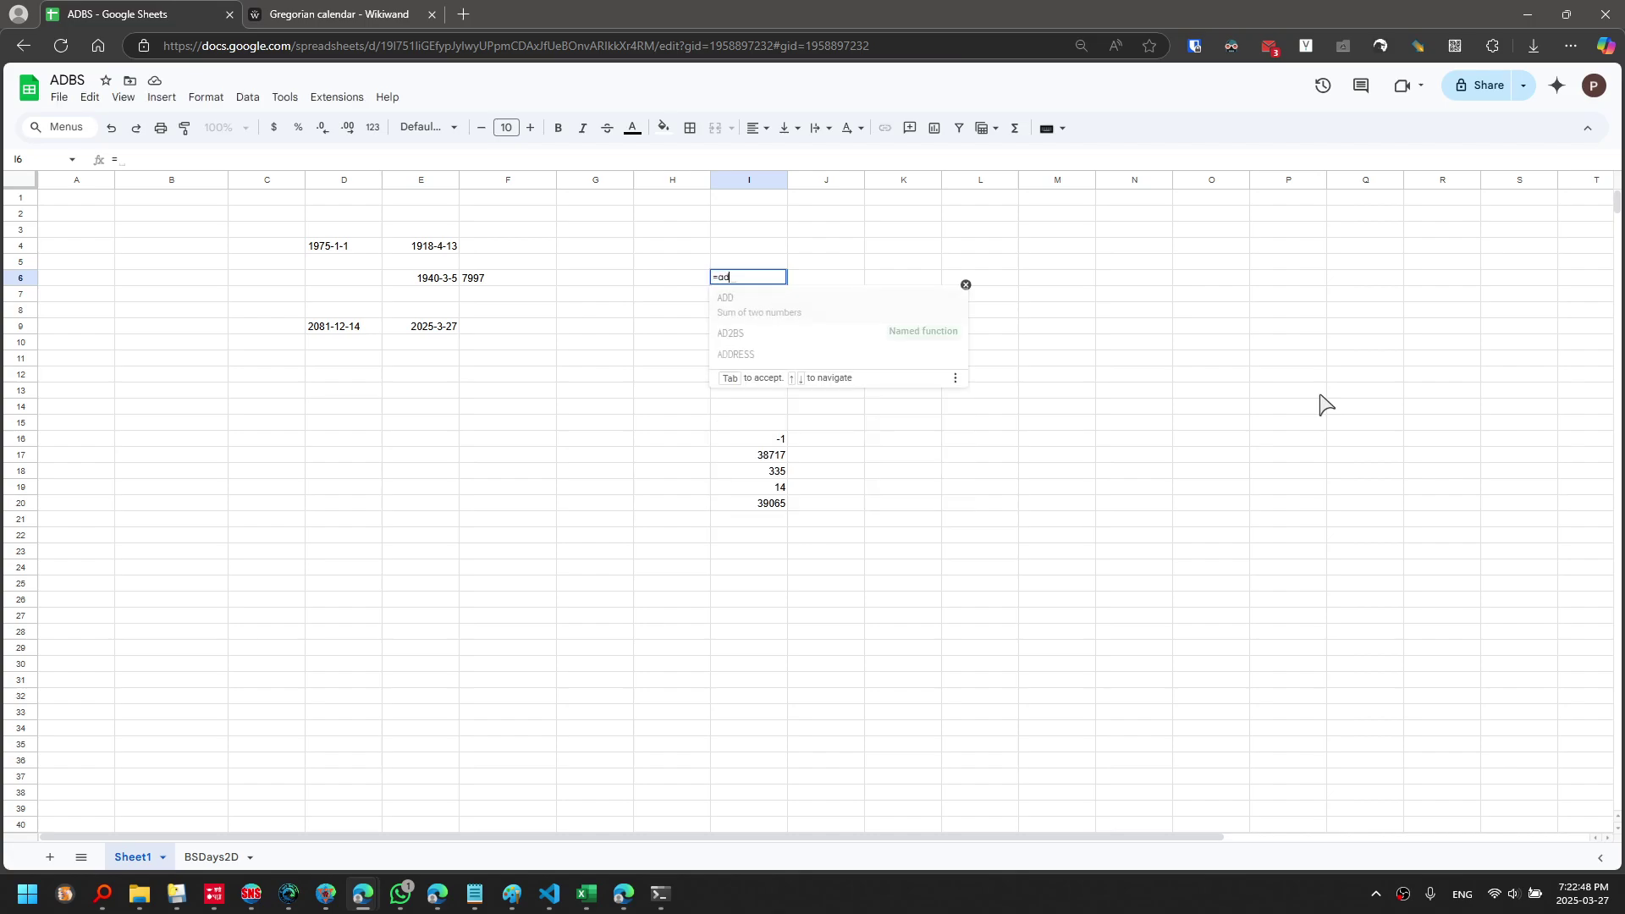
text(2bs)
key(Tab)
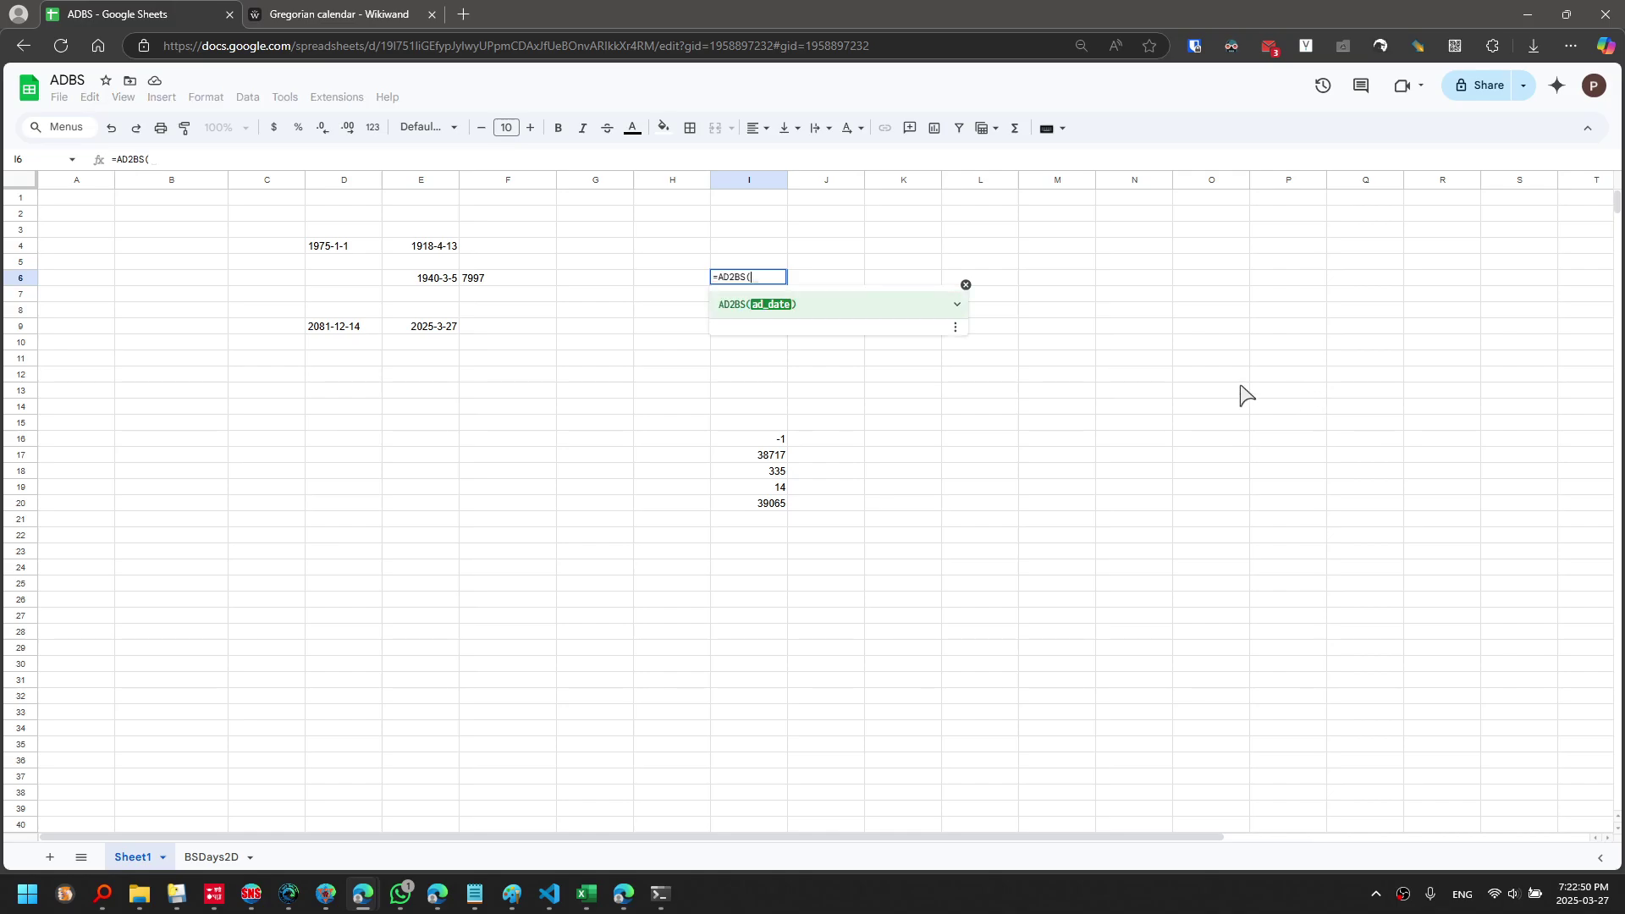
click(440, 284)
key(Return)
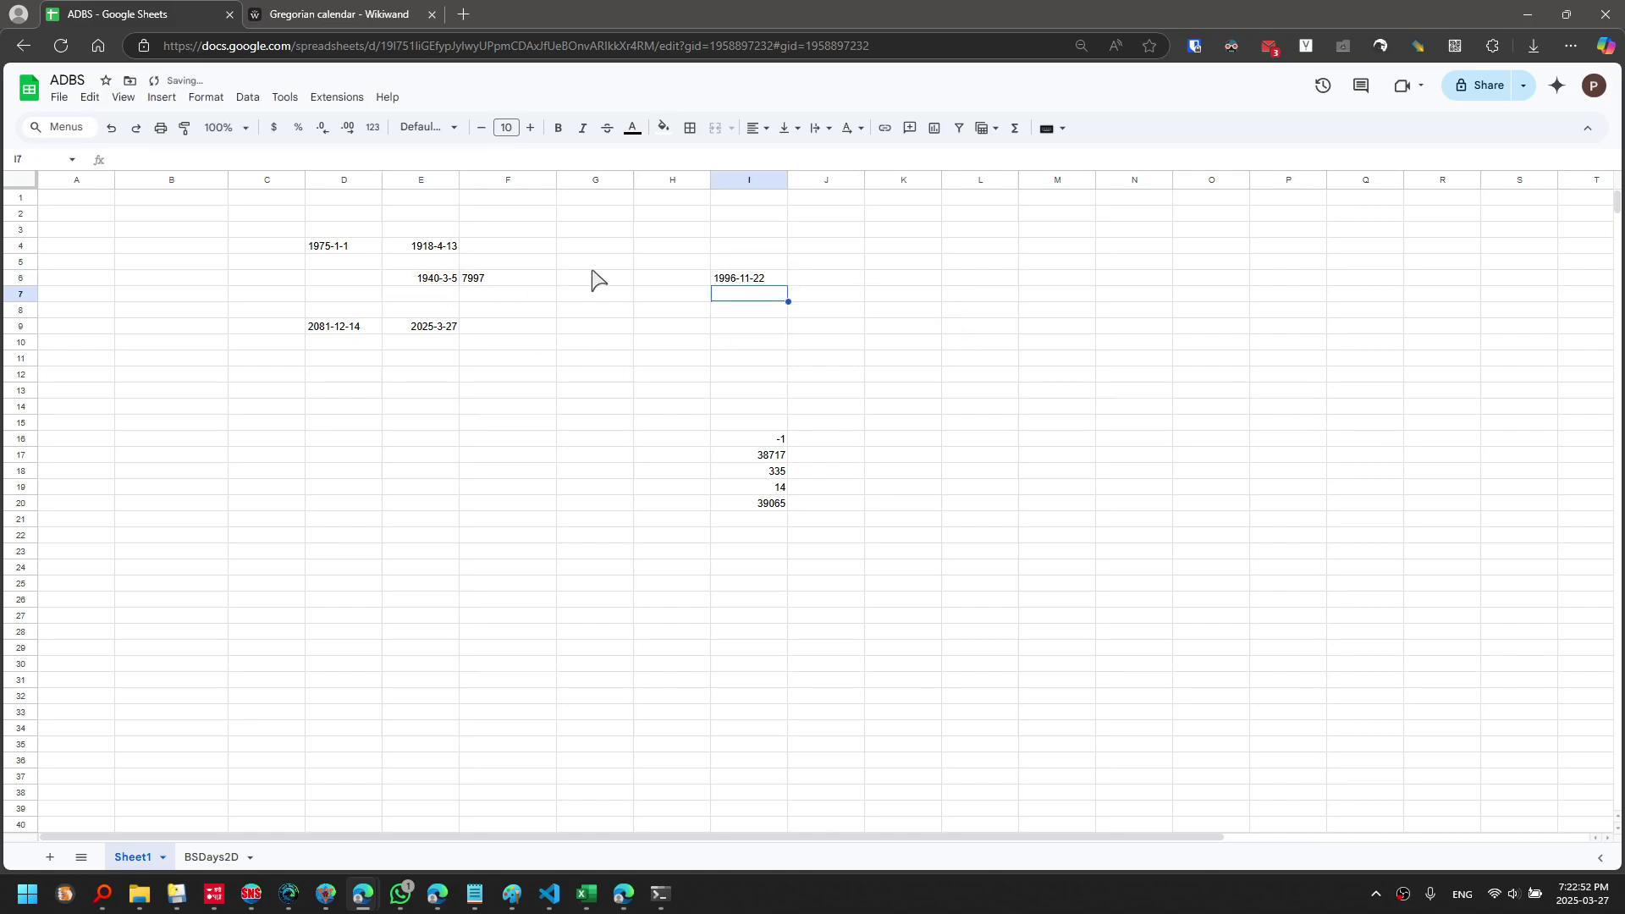
click(764, 282)
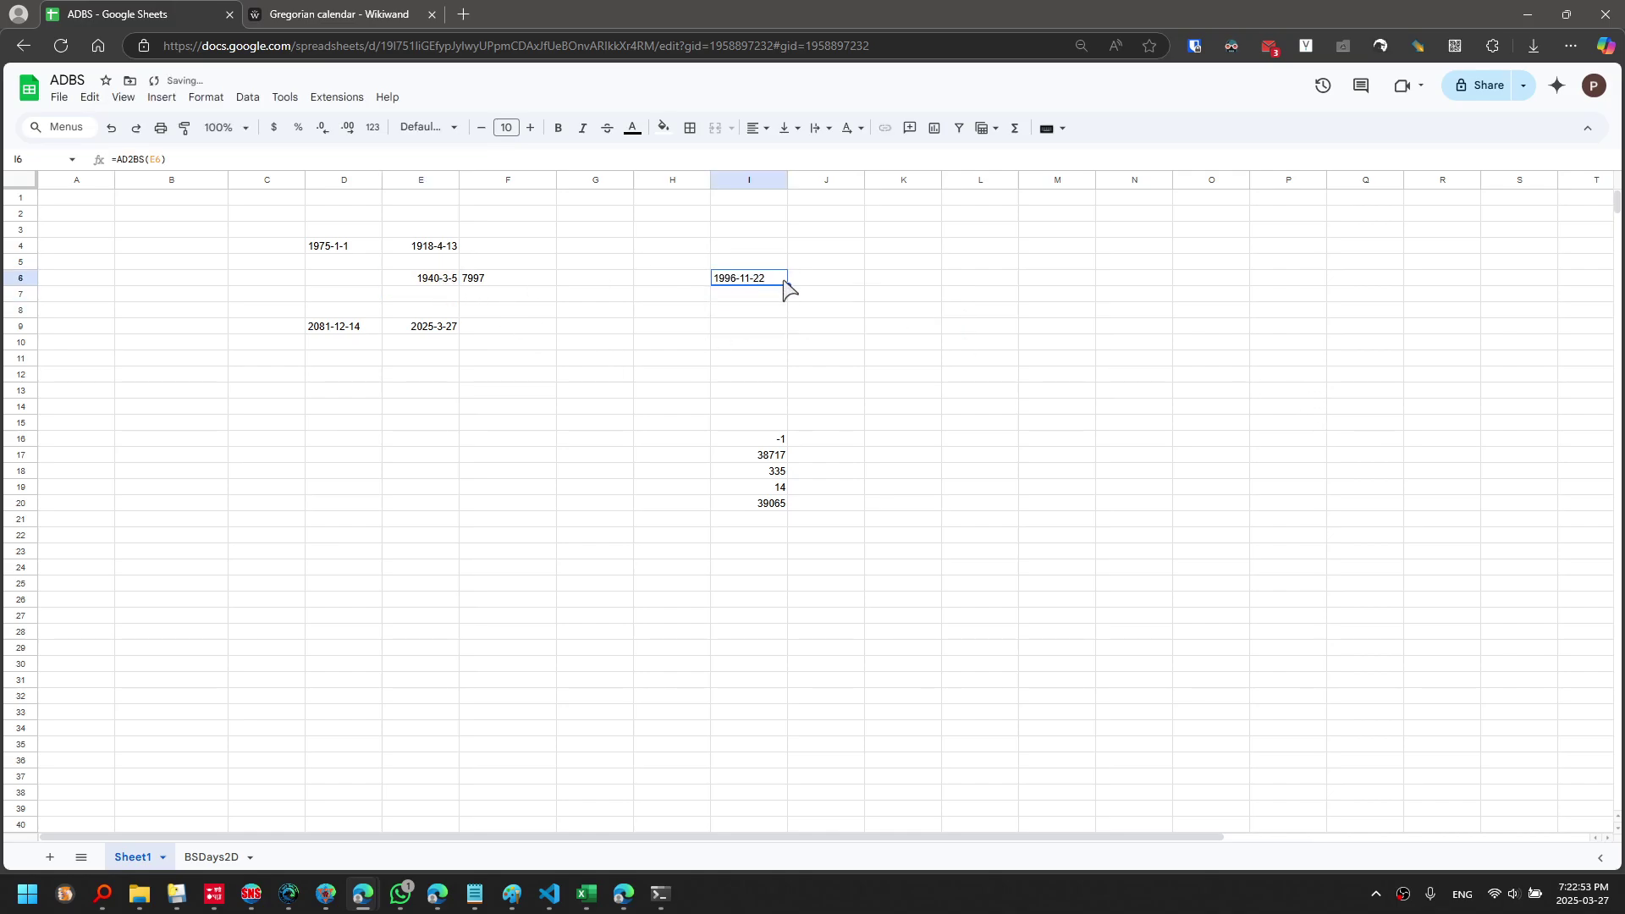
Compare the sum of the selected BSDays2D month lengths with the day difference in F6 and the converted date in I6
click(212, 856)
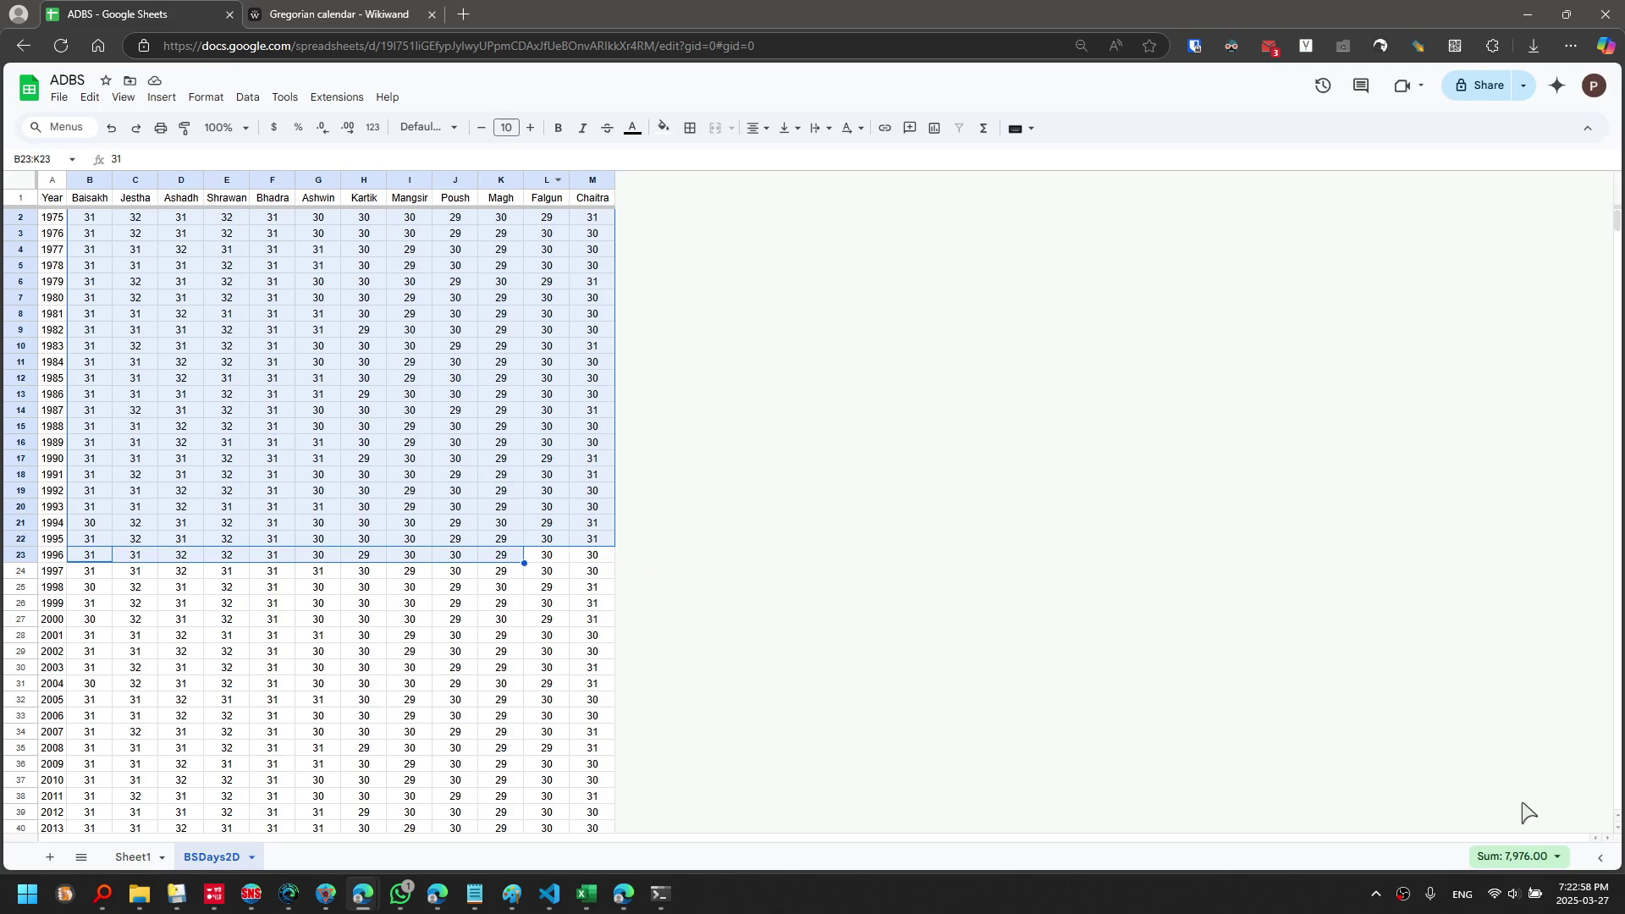
click(119, 858)
click(498, 285)
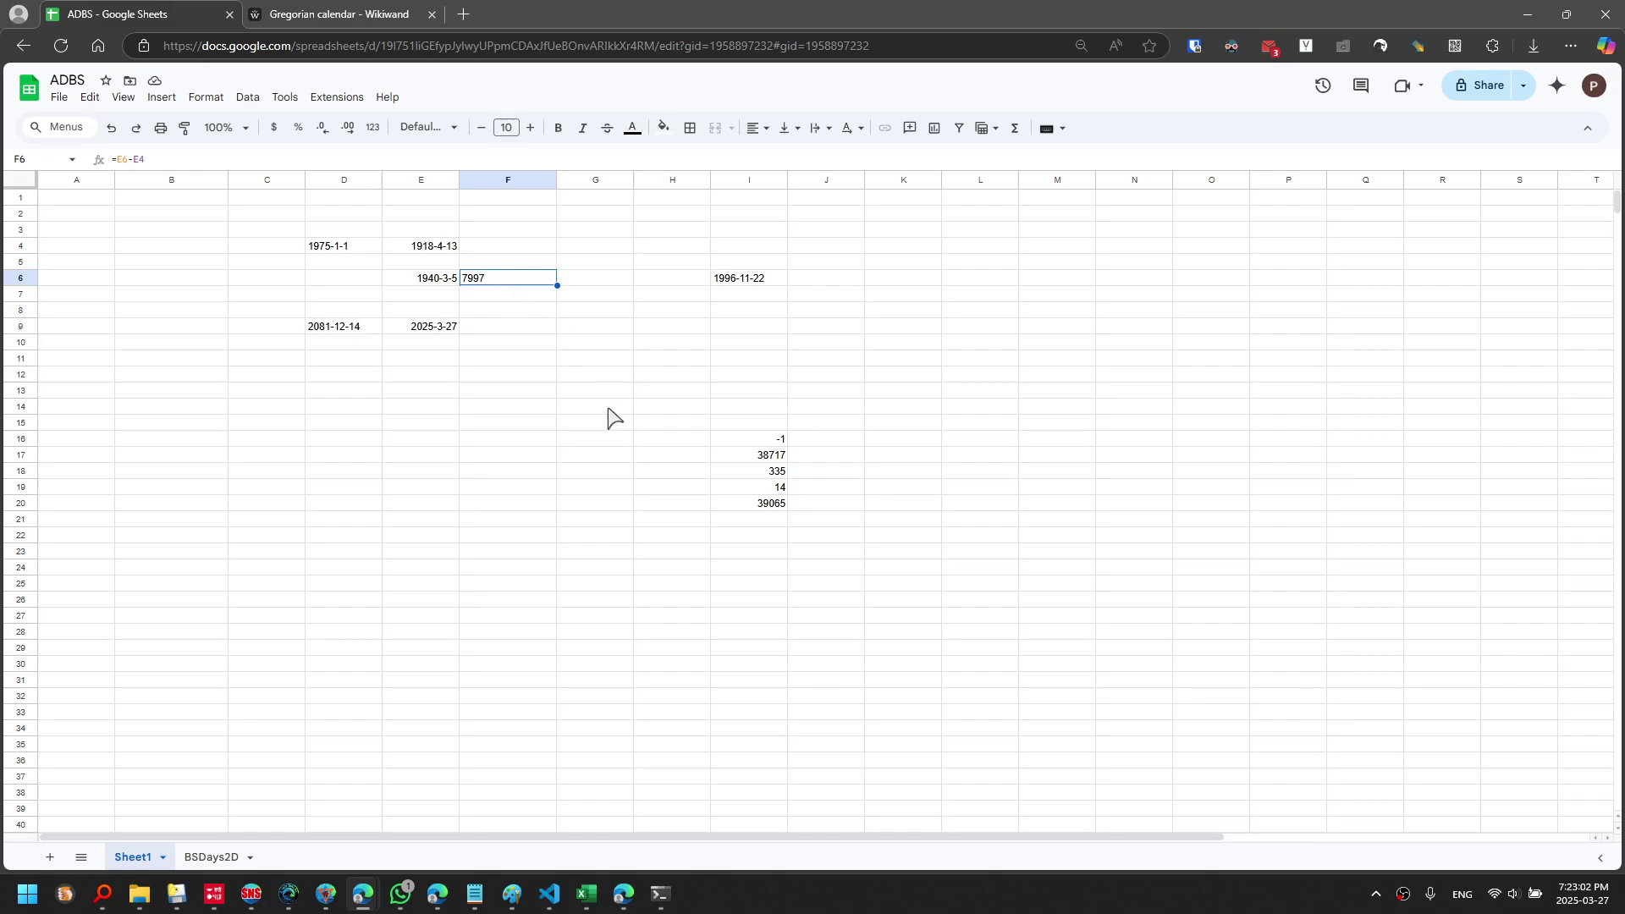
click(223, 855)
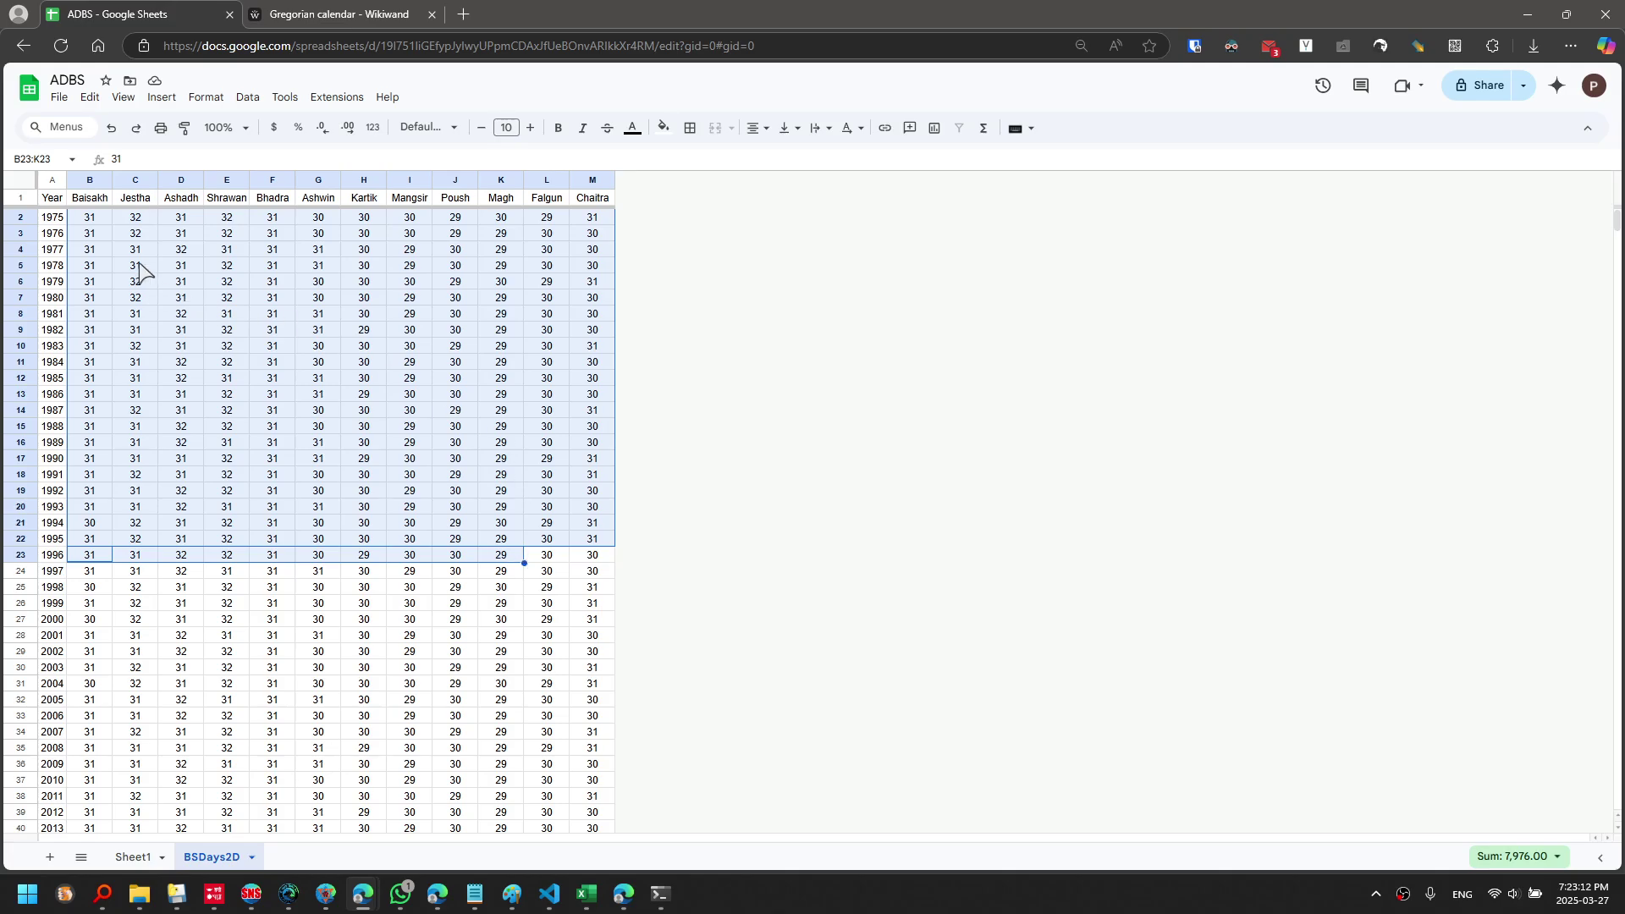
click(142, 858)
click(728, 282)
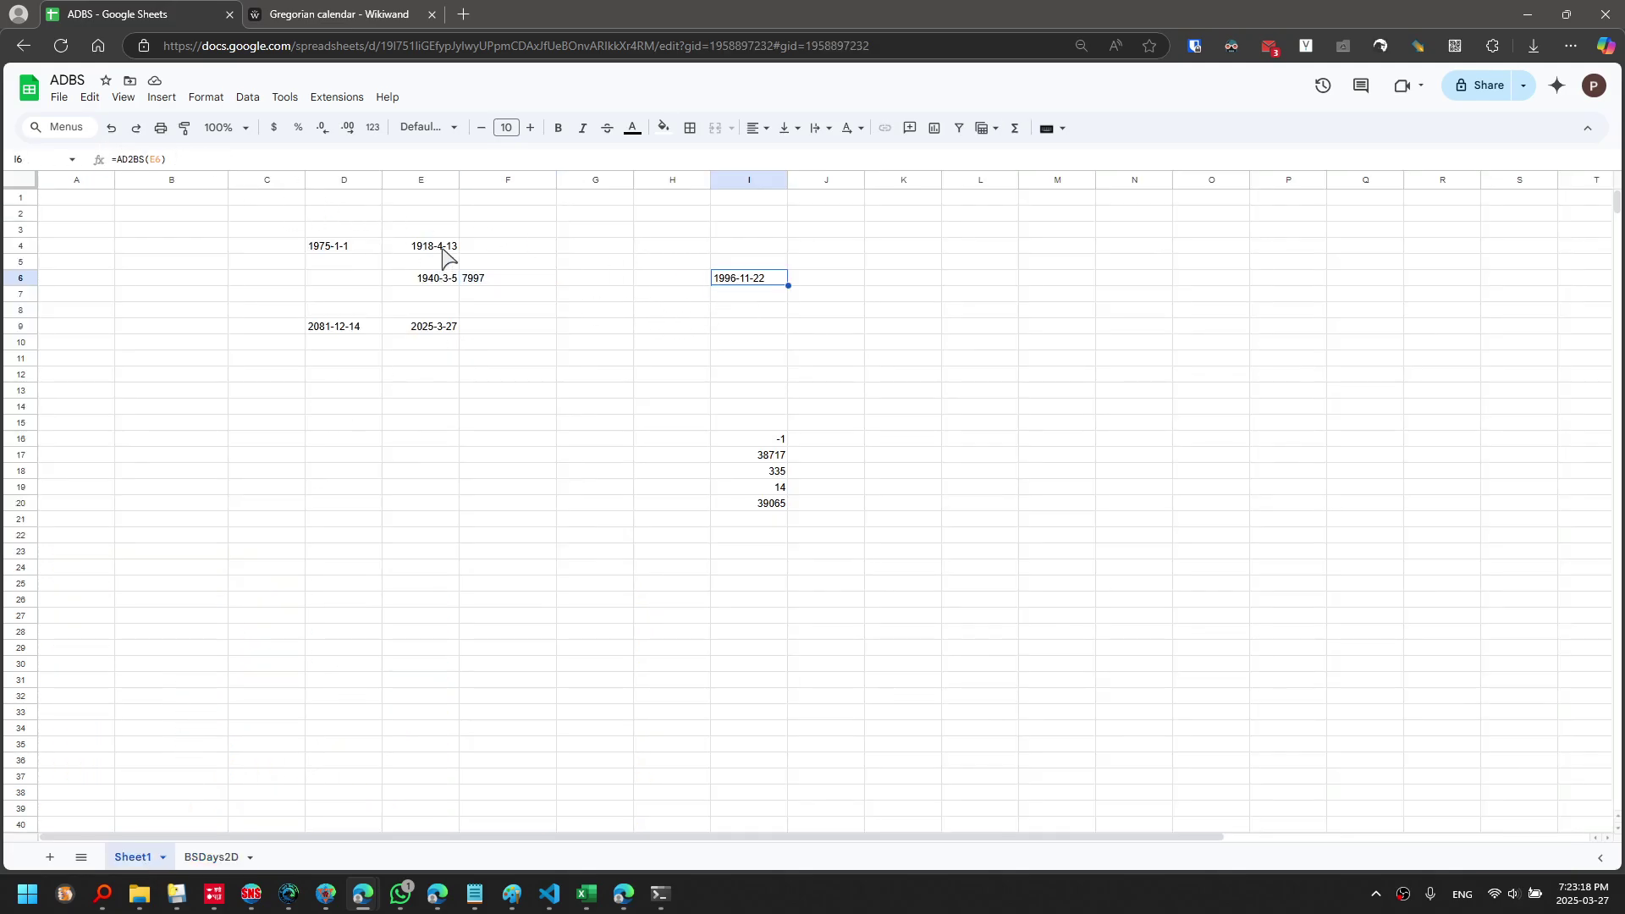
Convert the BS date in D9 to AD in cell I7 with the formula =BS2AD(D9)
click(755, 298)
text(=BS2AD()
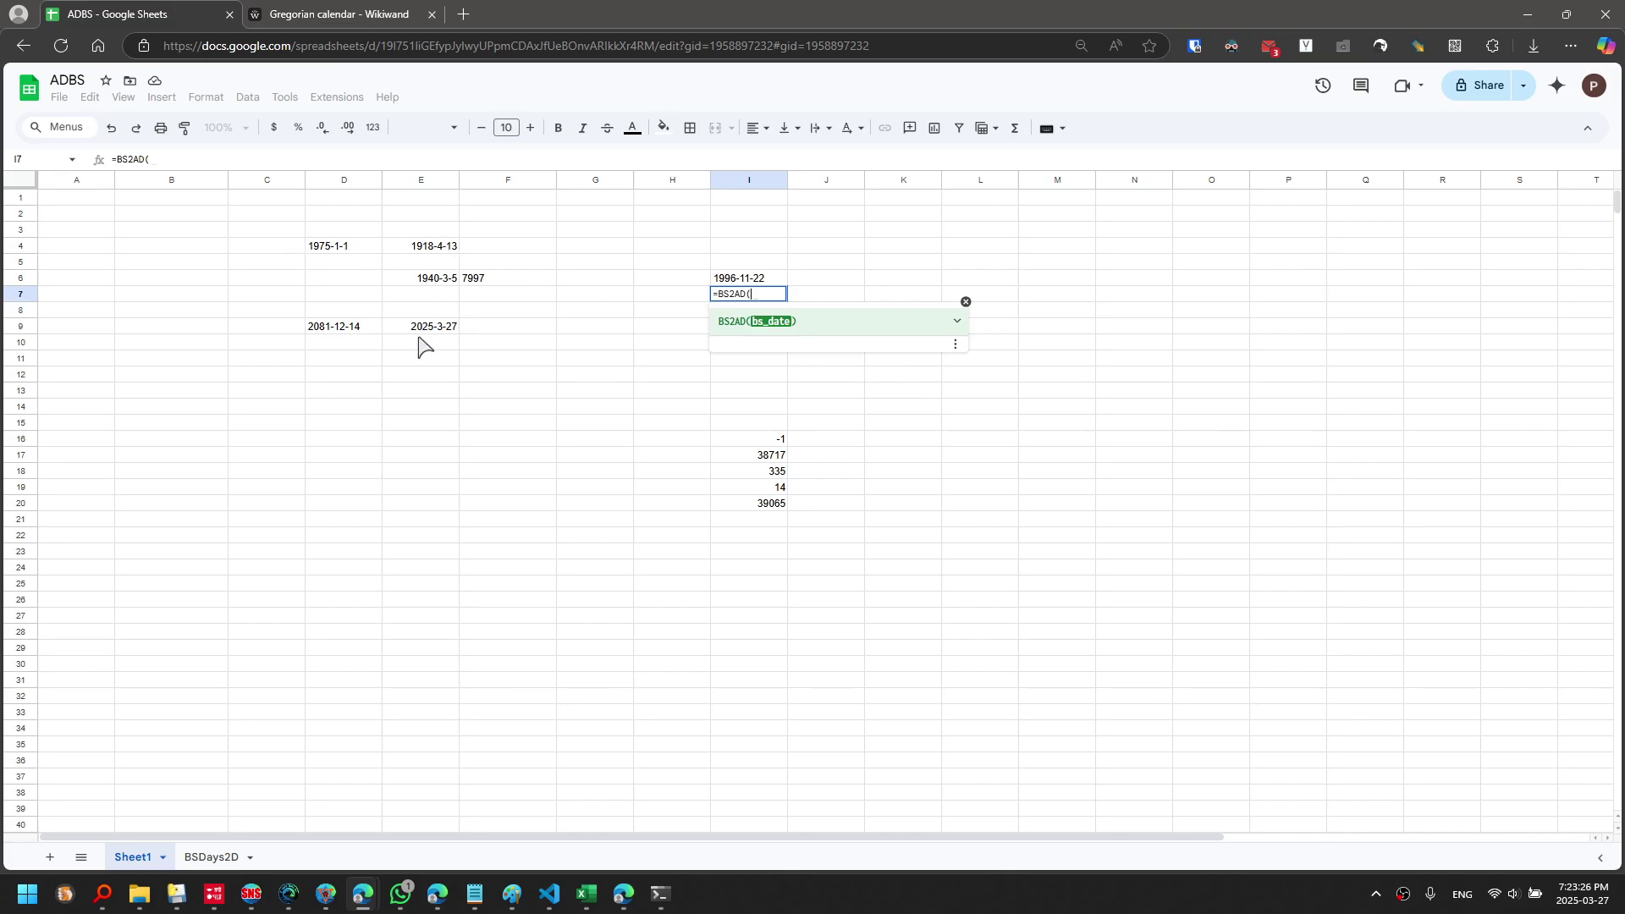
click(347, 331)
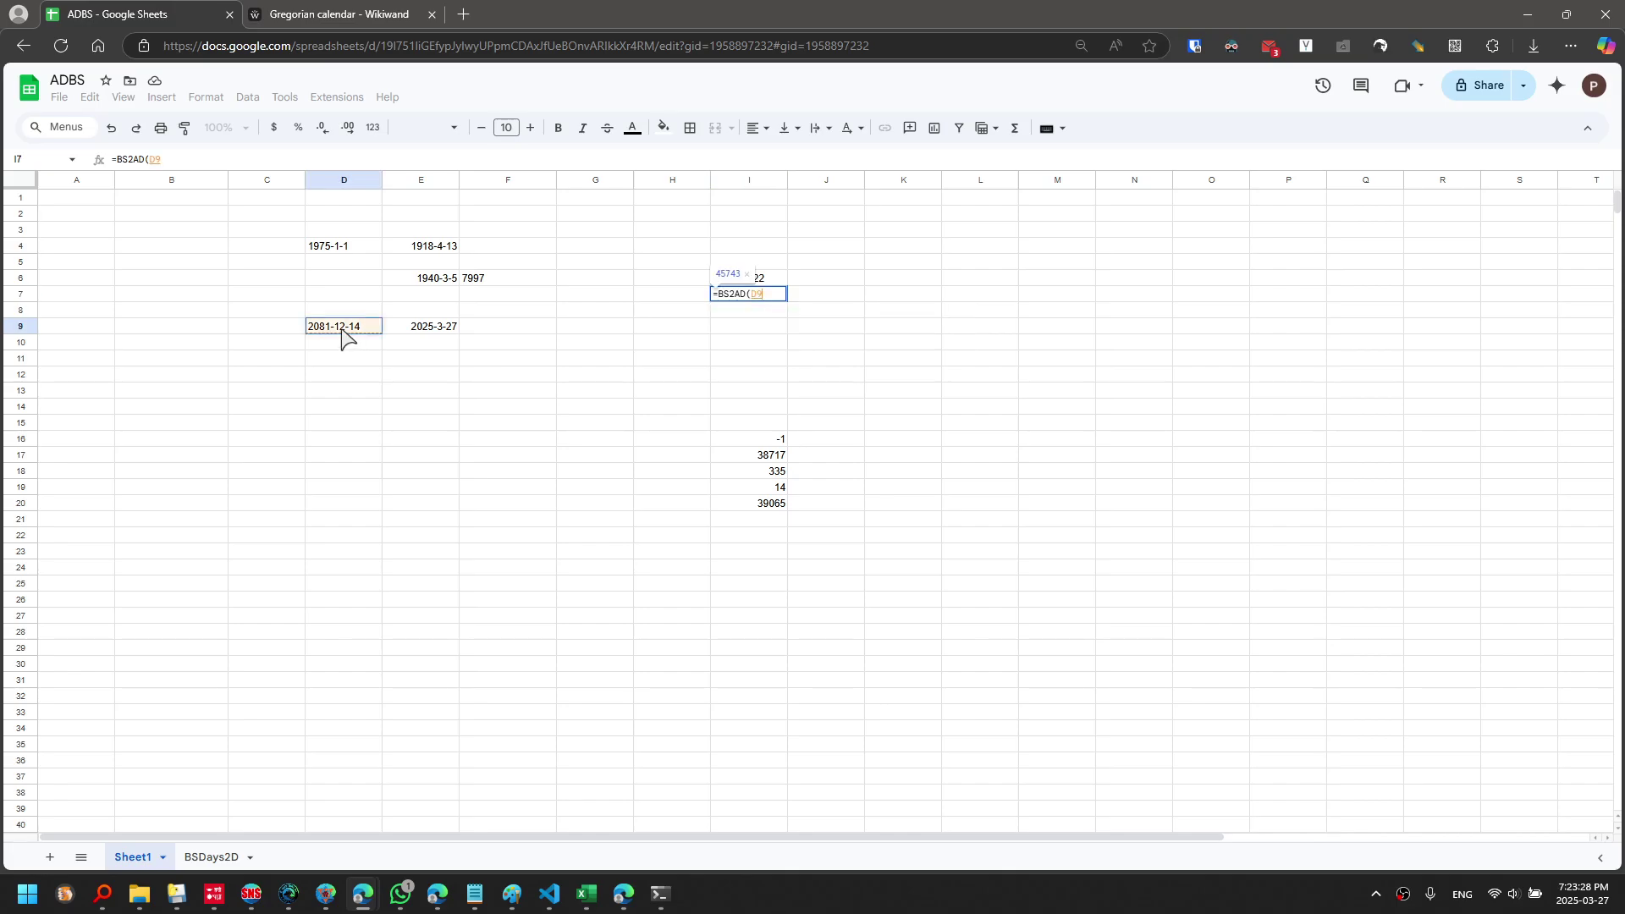
key(Return)
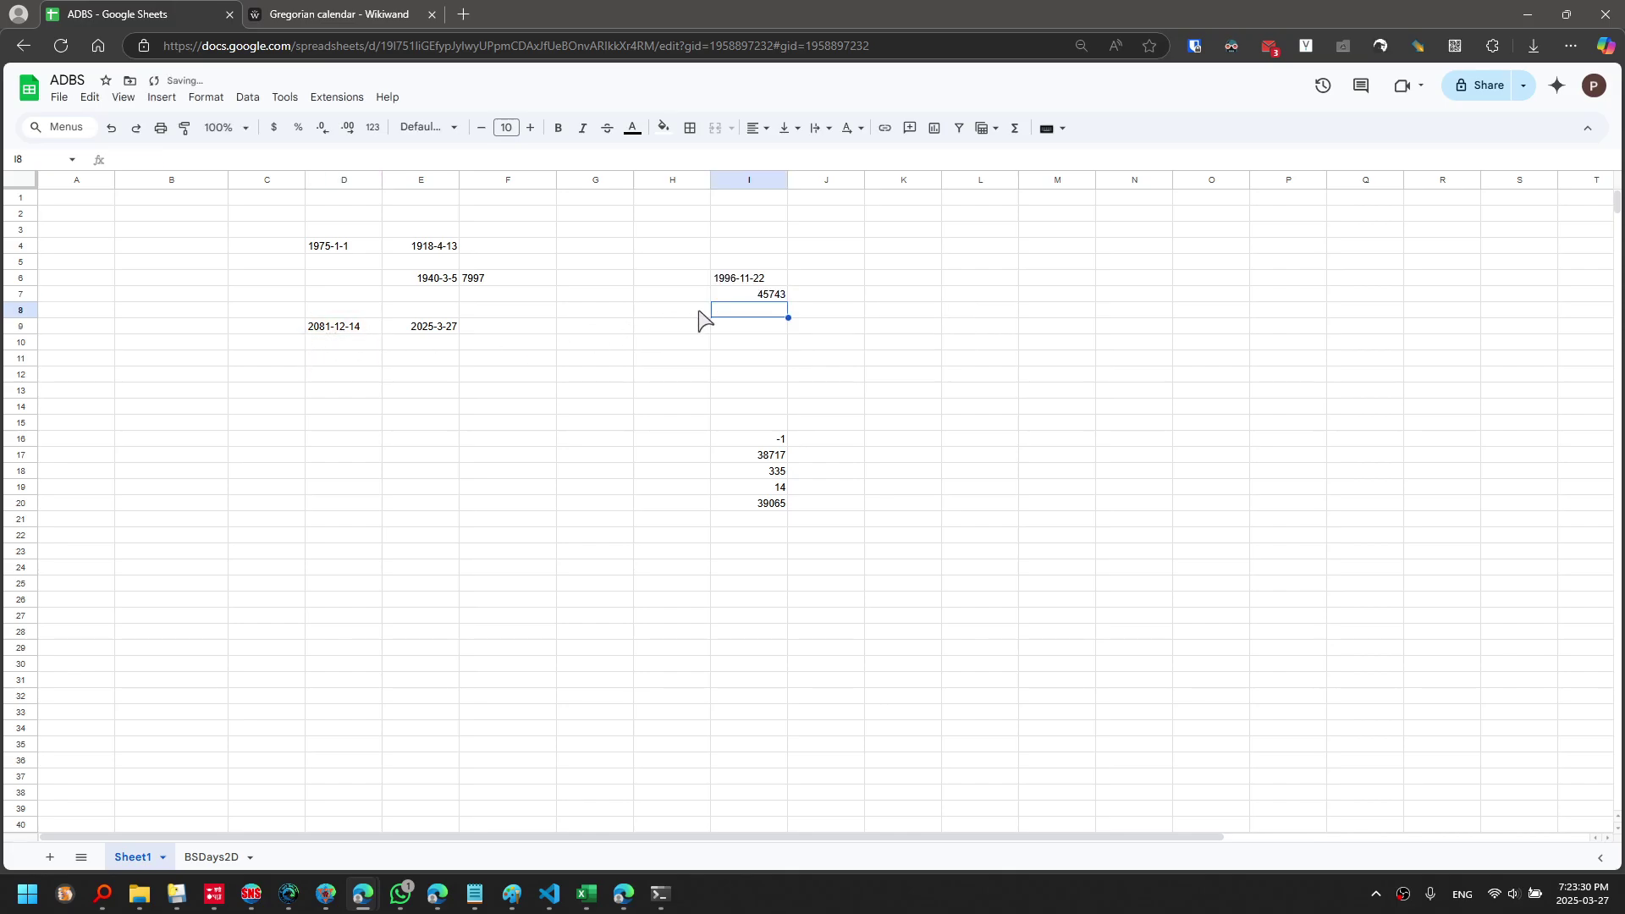
Format the I7 result as a date in the 2008/09/26 style
click(780, 296)
click(373, 128)
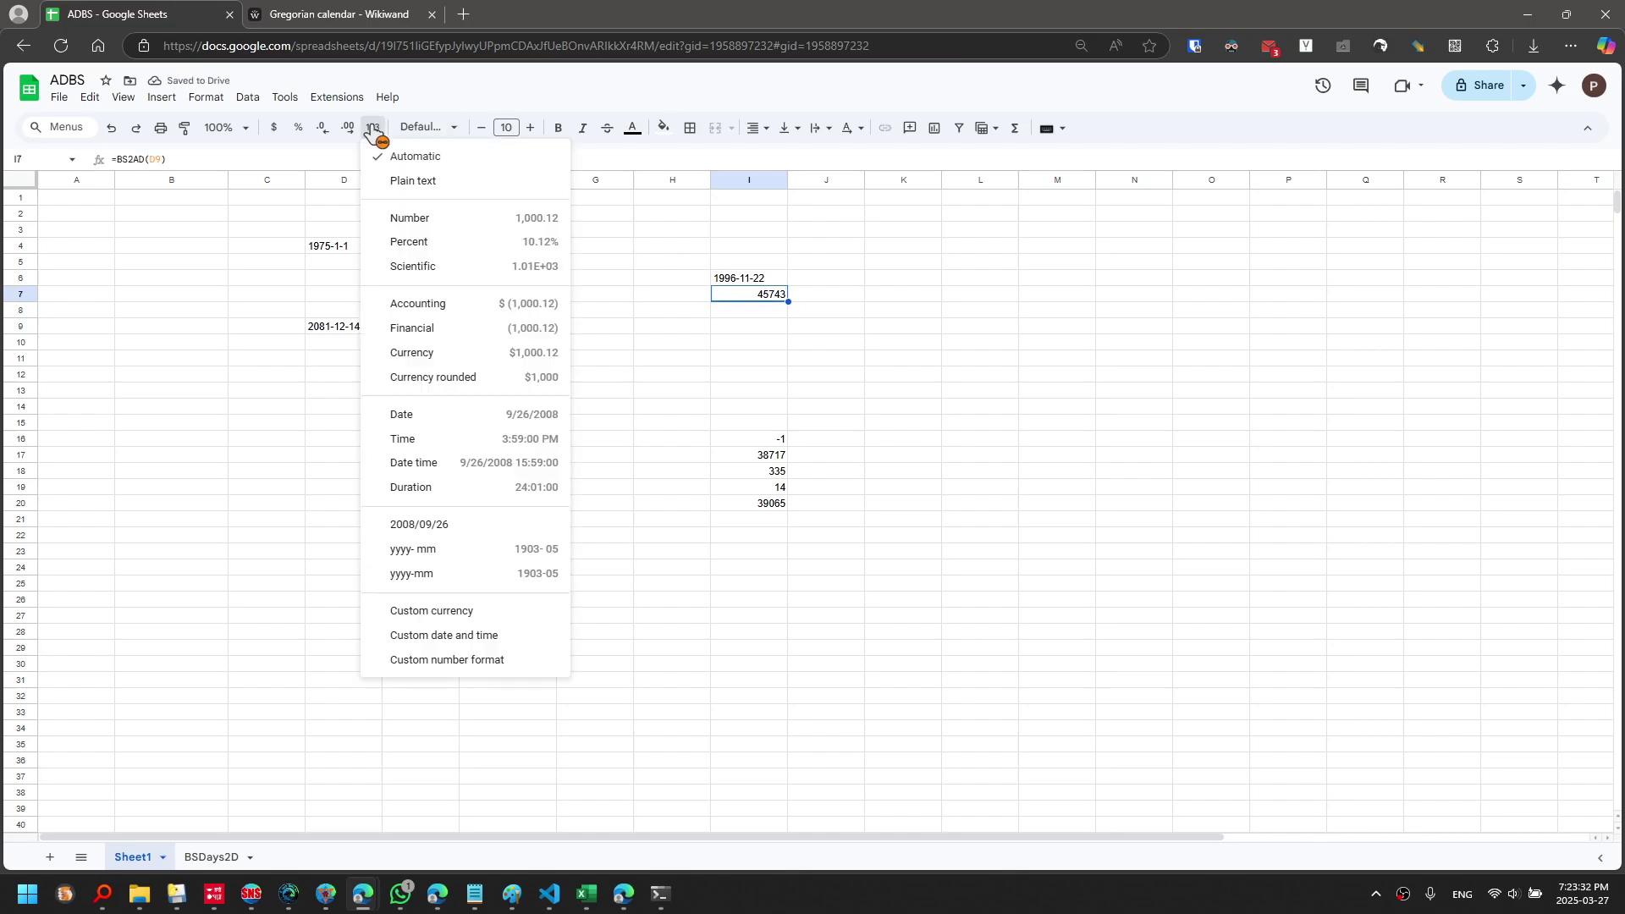
click(427, 524)
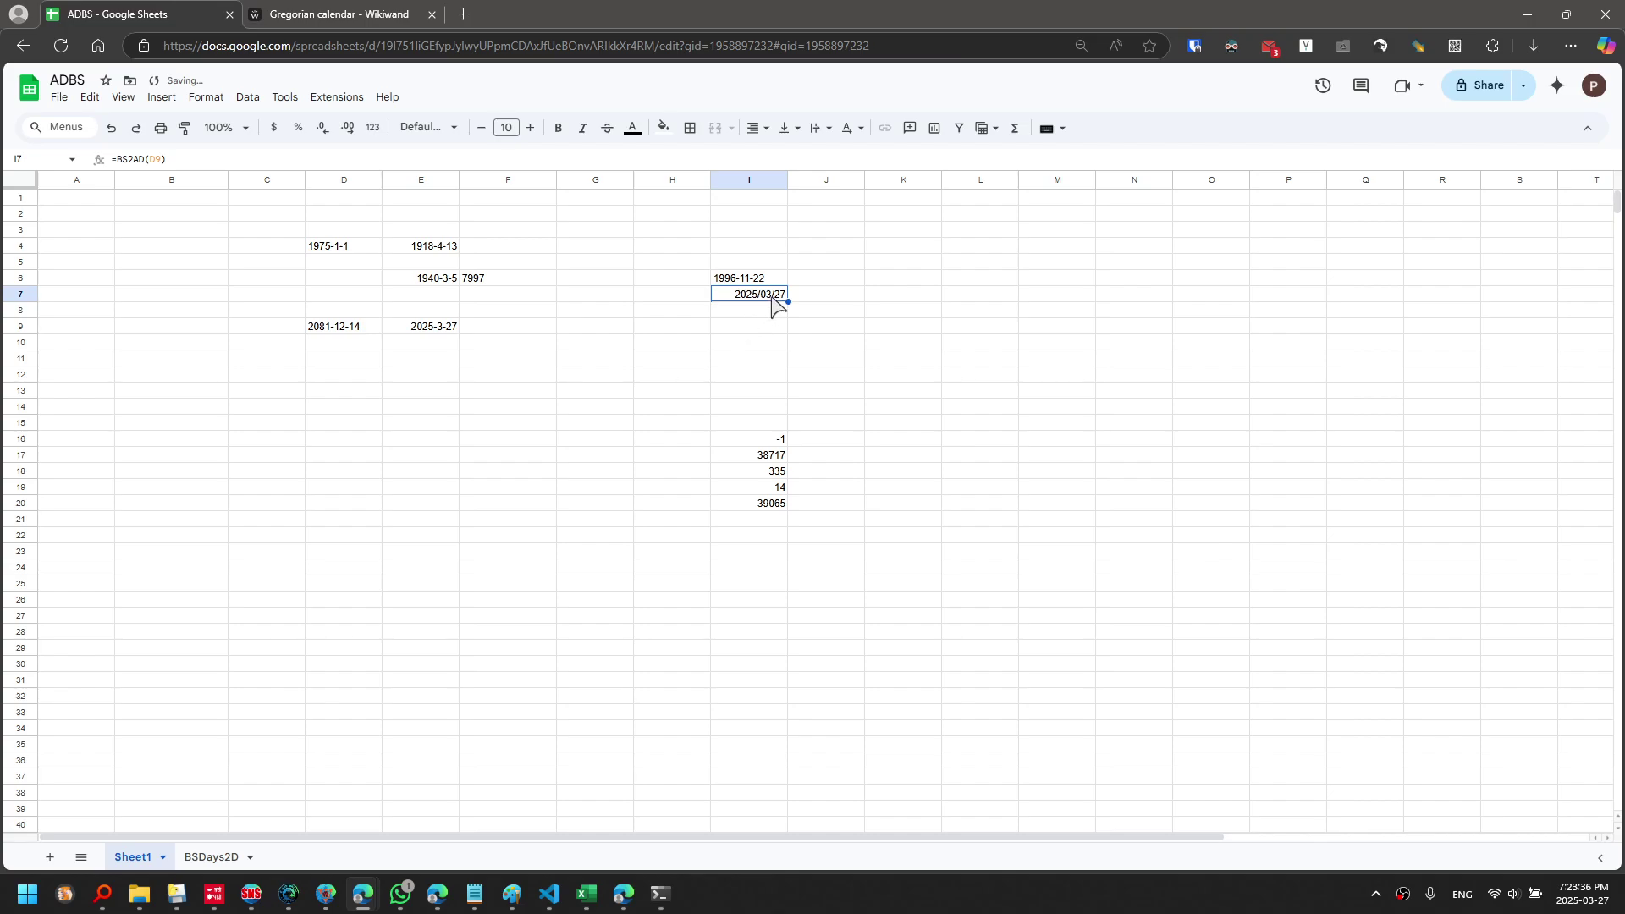
click(930, 428)
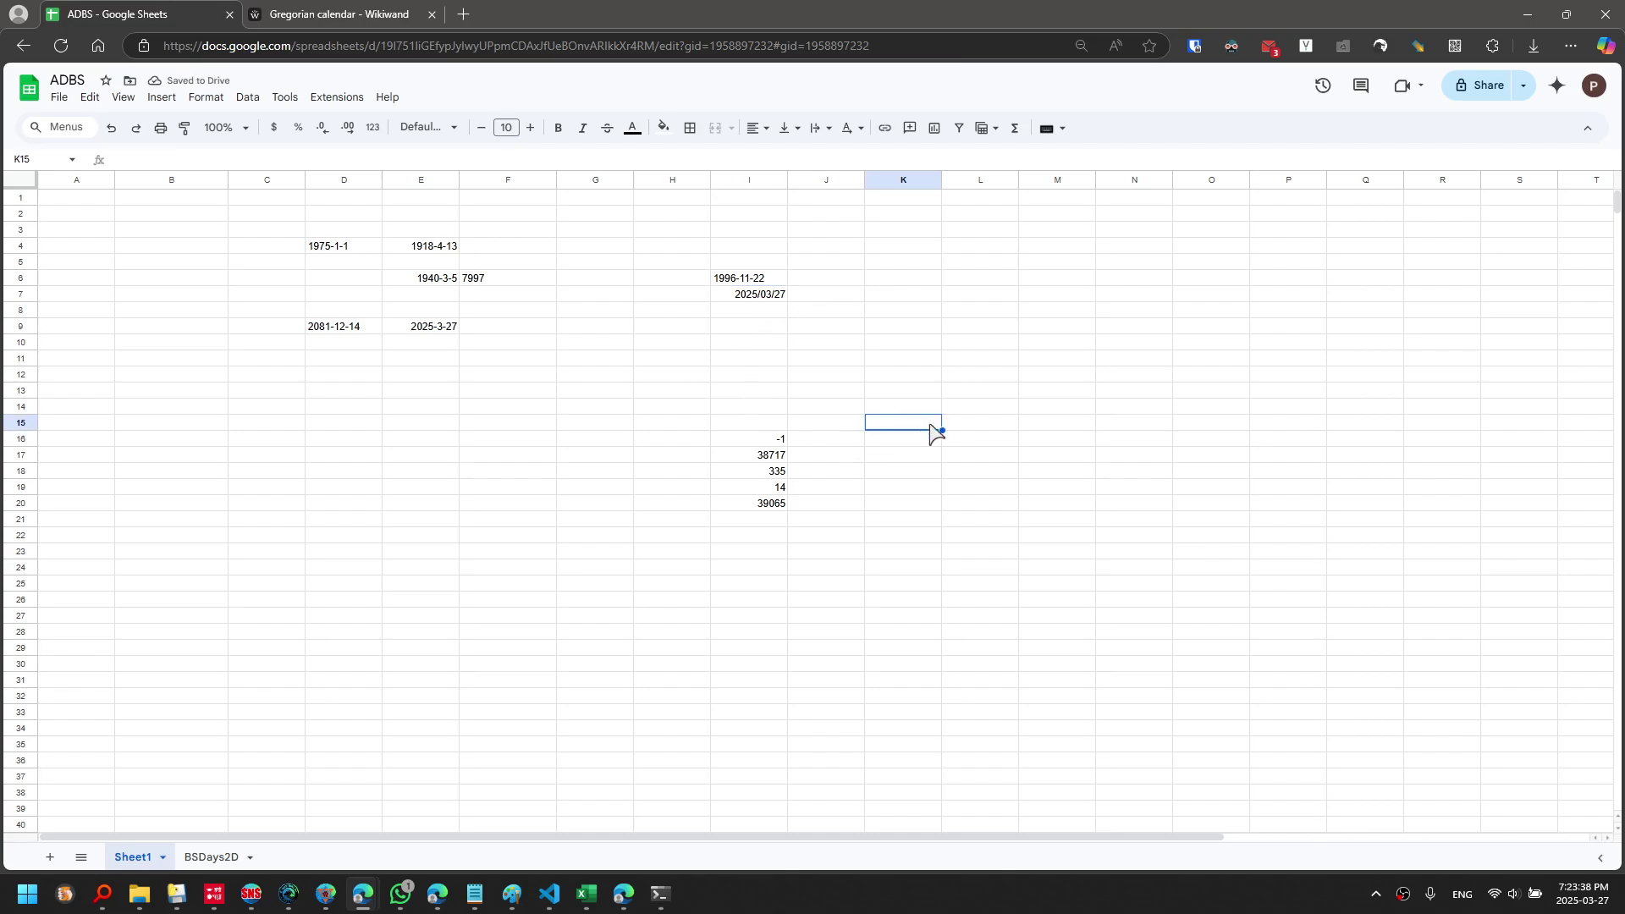